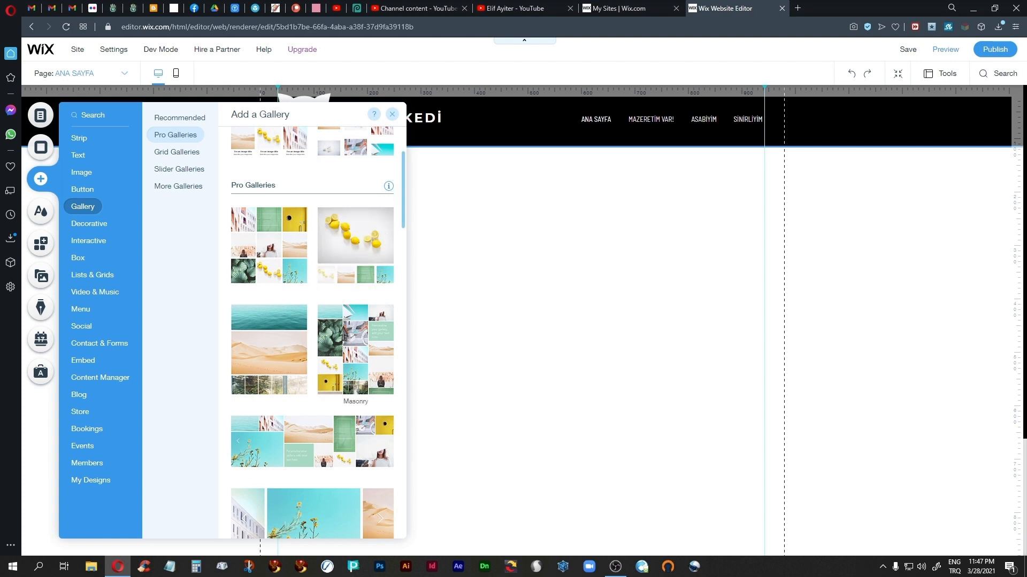
Add the Collage layout from the Pro Galleries to the blank area below the page header
scroll(310, 235, up, 2)
scroll(304, 357, down, 5)
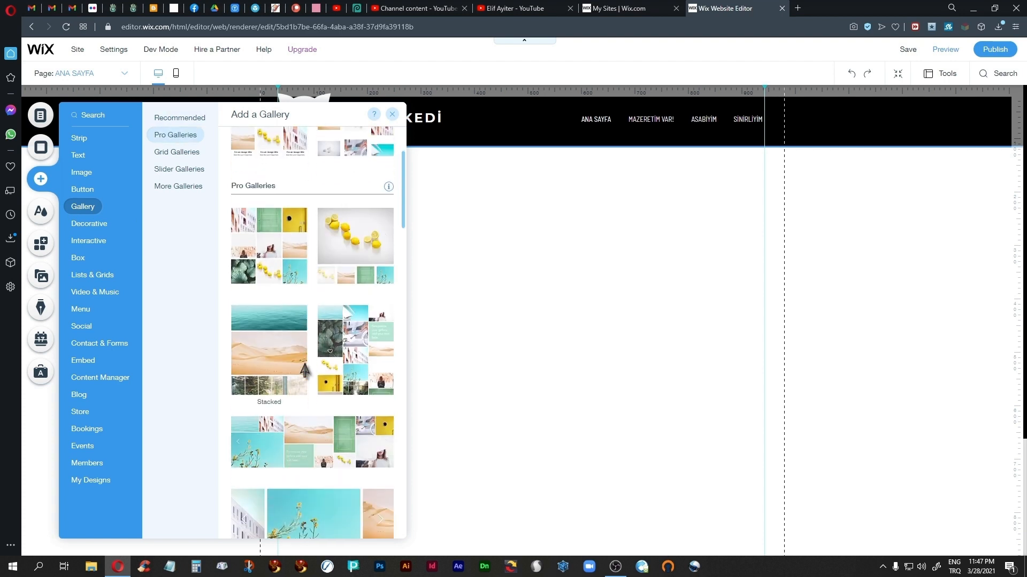
scroll(305, 368, up, 1)
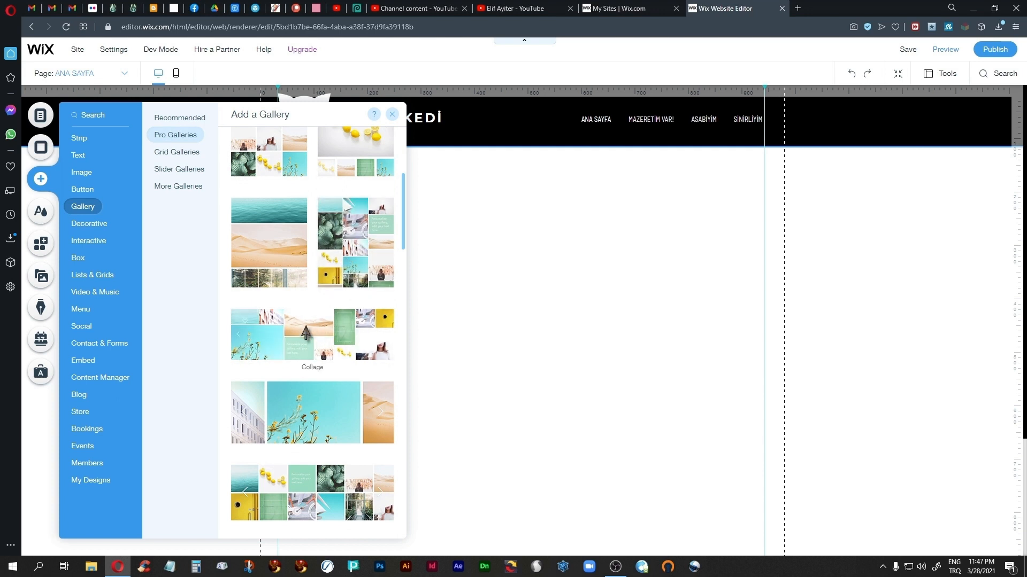
drag(328, 335, 522, 330)
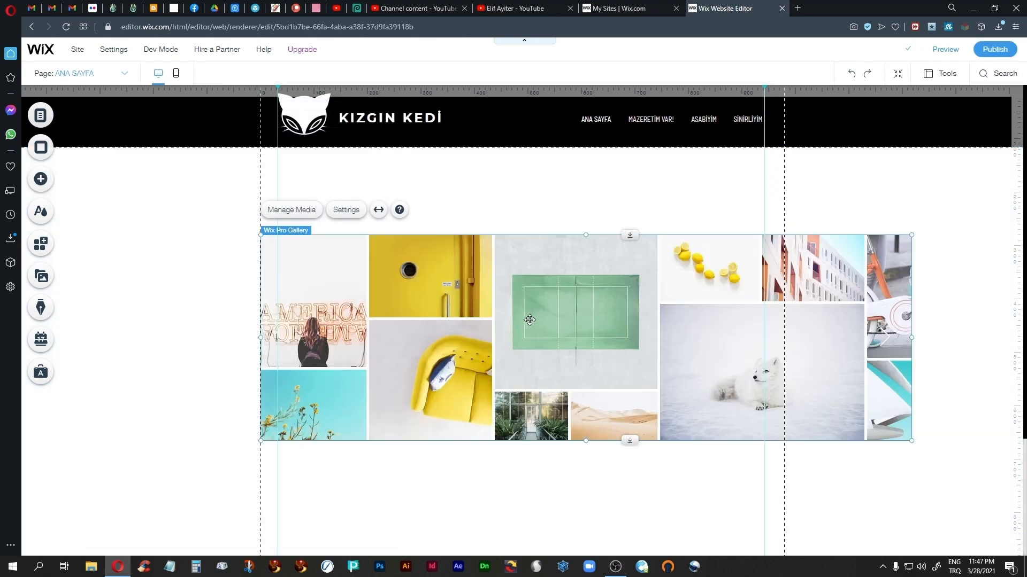
Stretch the collage gallery to the full page width with 0 px margins
click(378, 210)
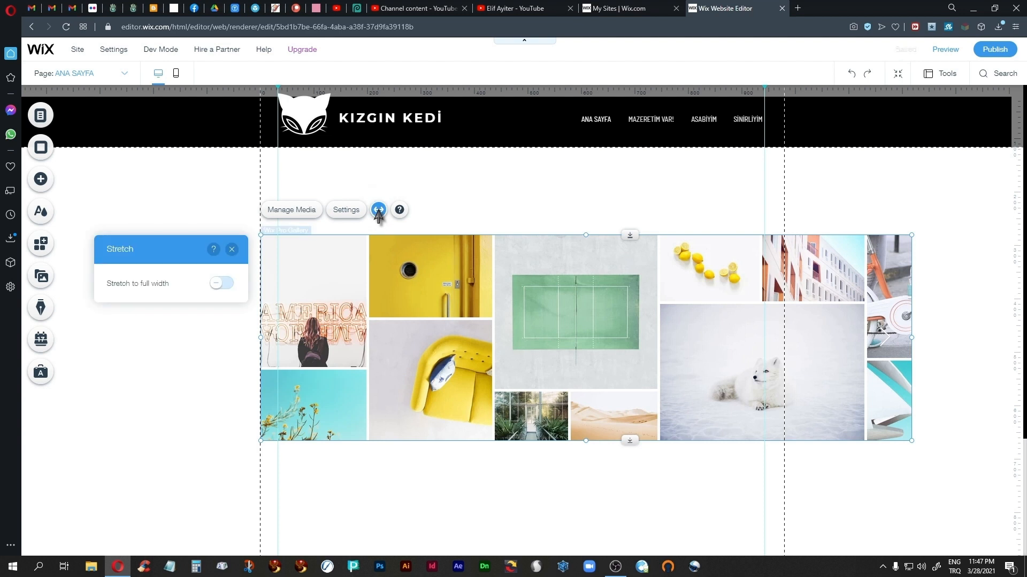
click(215, 285)
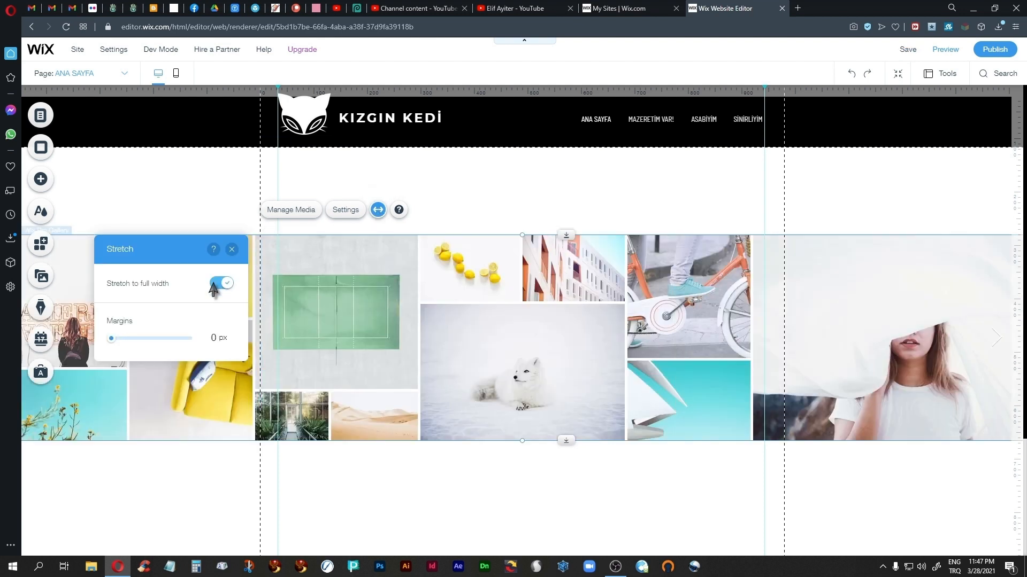
click(231, 250)
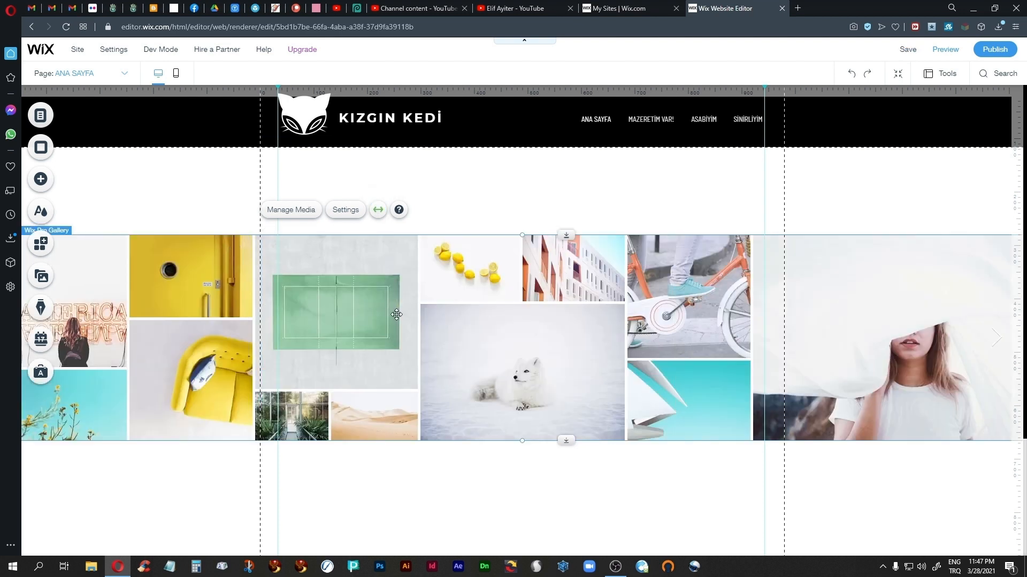
Move the gallery up to just below the black header and extend its lower edge to make it much taller
drag(397, 314, 396, 235)
key(Up)
key(Up)
key(Up)
key(Up)
key(Up)
key(Up)
key(Up)
key(Up)
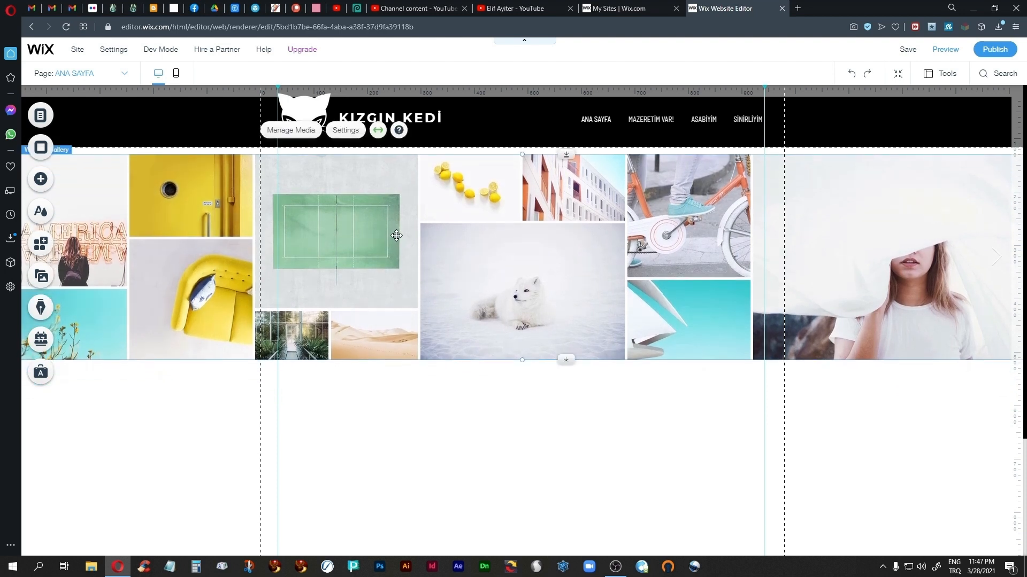
key(Down)
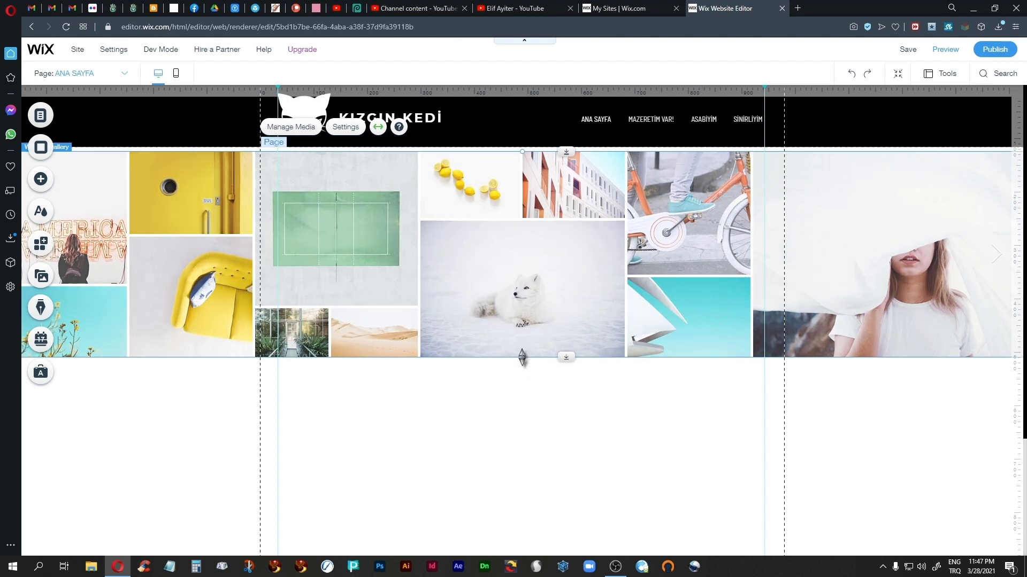
drag(522, 356, 525, 488)
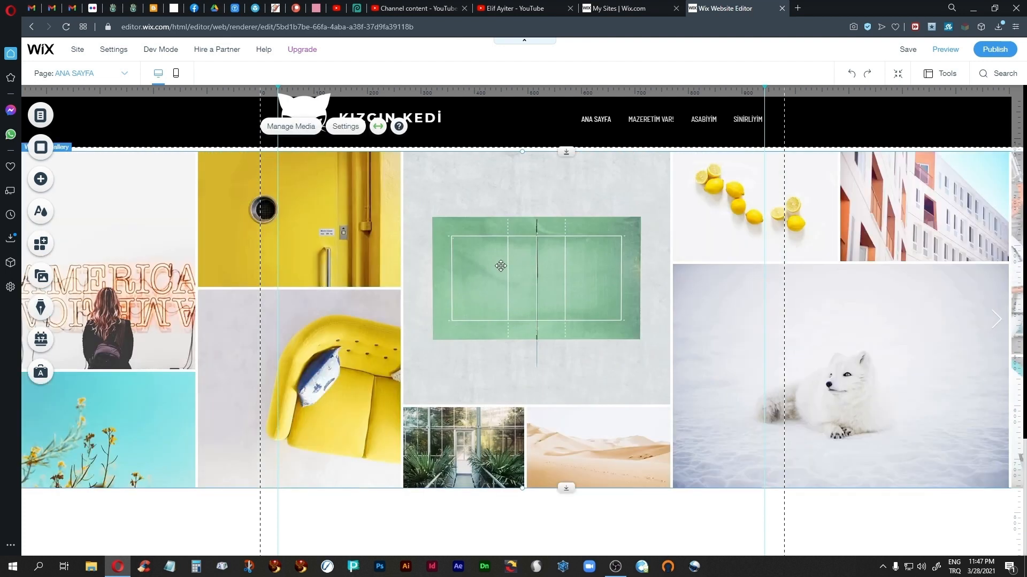
Remove all the sample images from the gallery's media, one after another
click(291, 127)
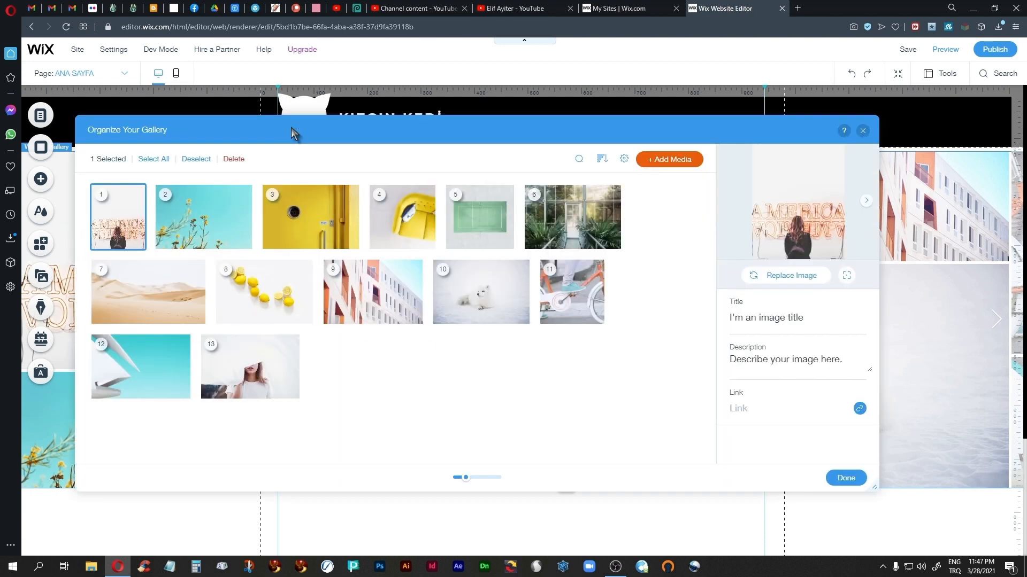
click(138, 242)
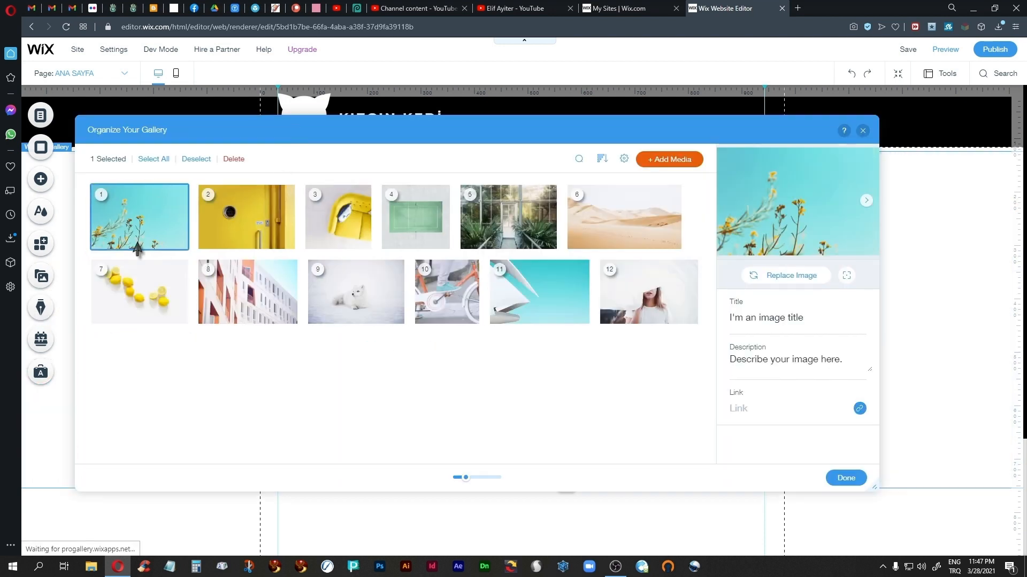
click(179, 242)
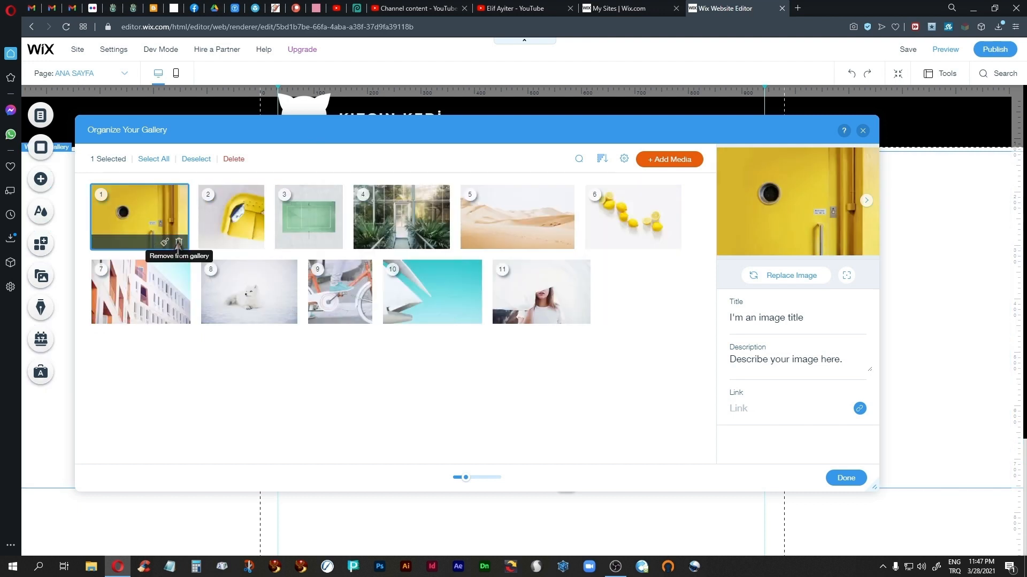
click(179, 241)
click(150, 242)
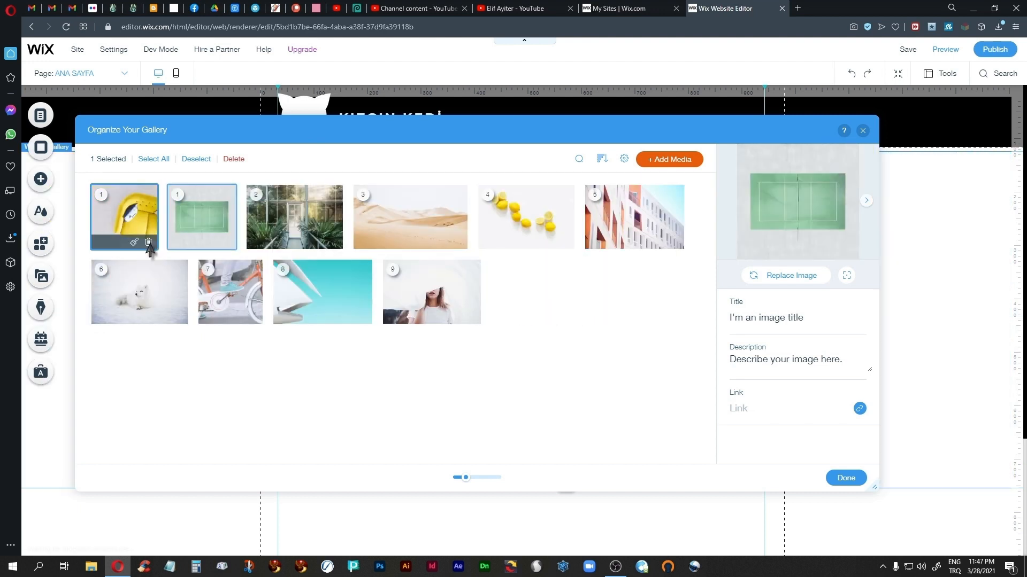
click(150, 242)
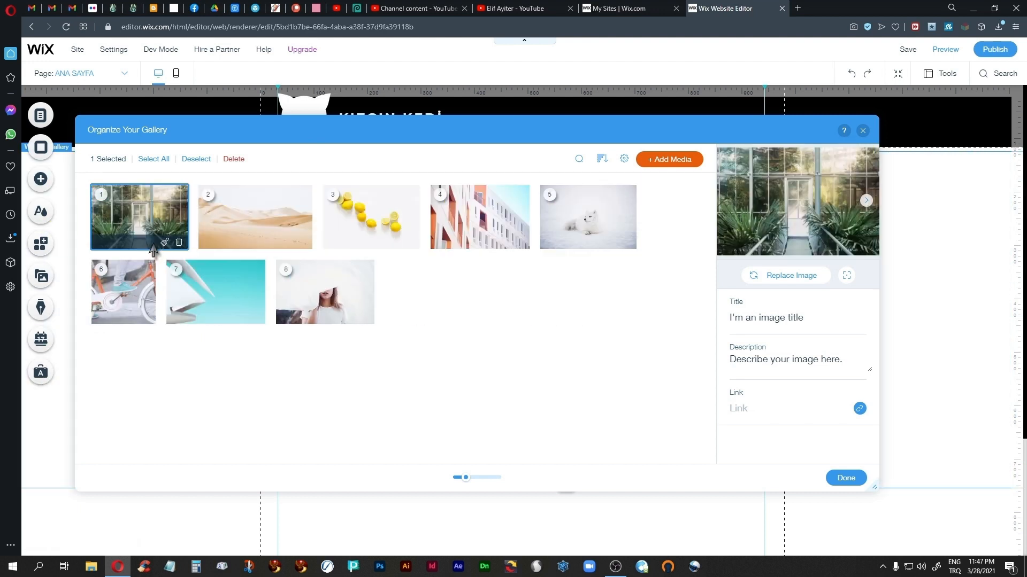
click(179, 242)
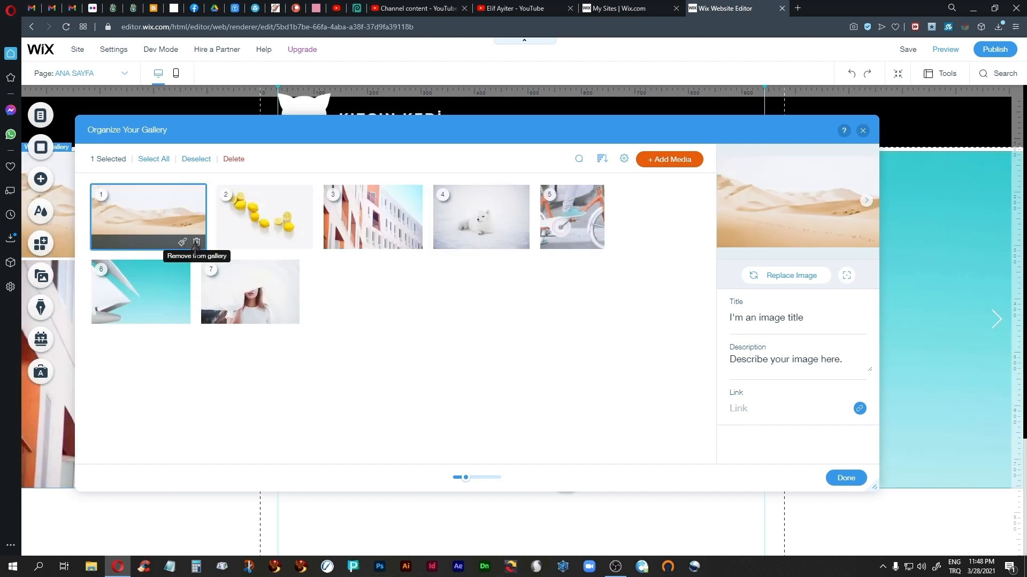
click(179, 241)
click(179, 241)
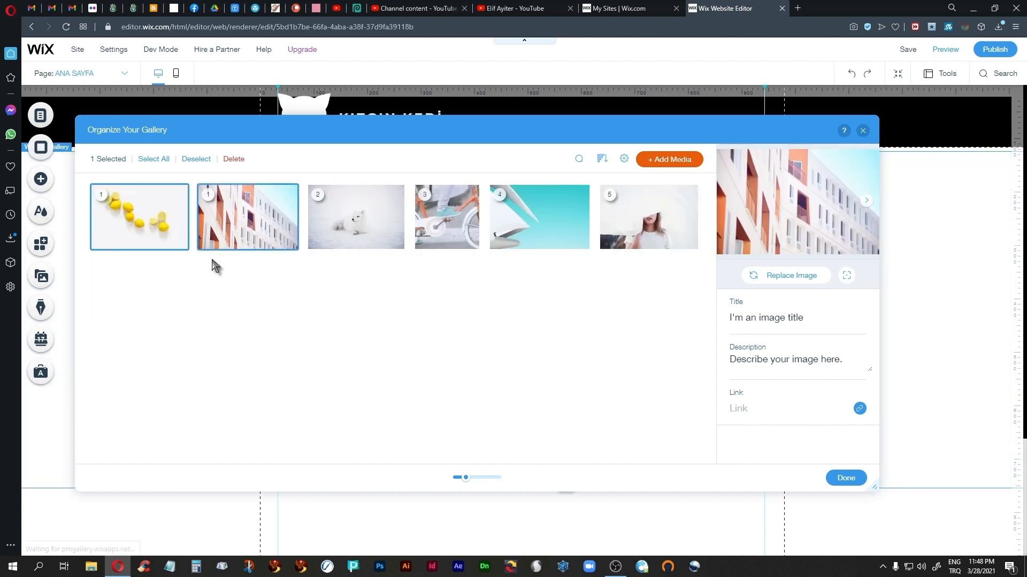
click(182, 242)
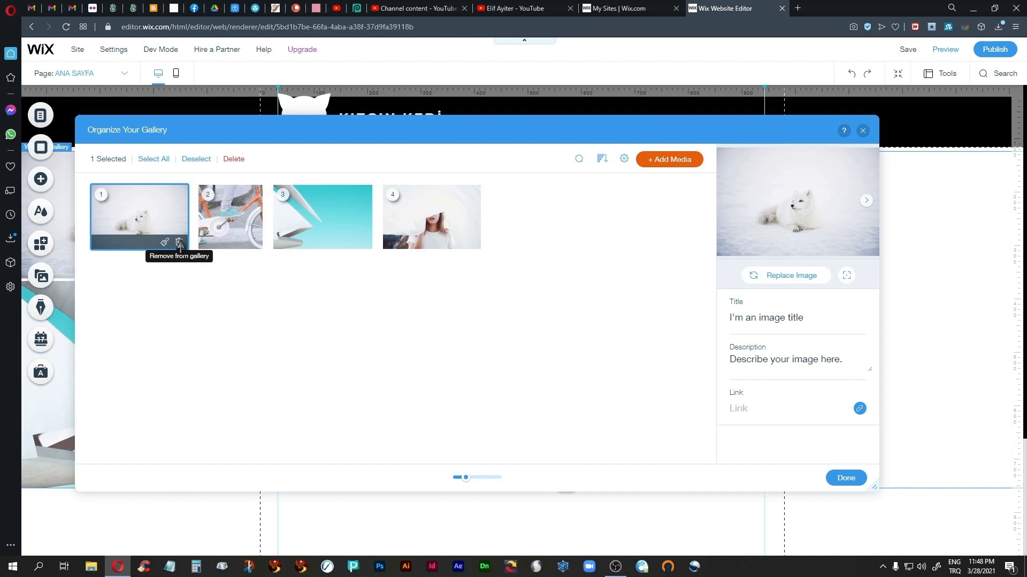
click(182, 241)
click(149, 242)
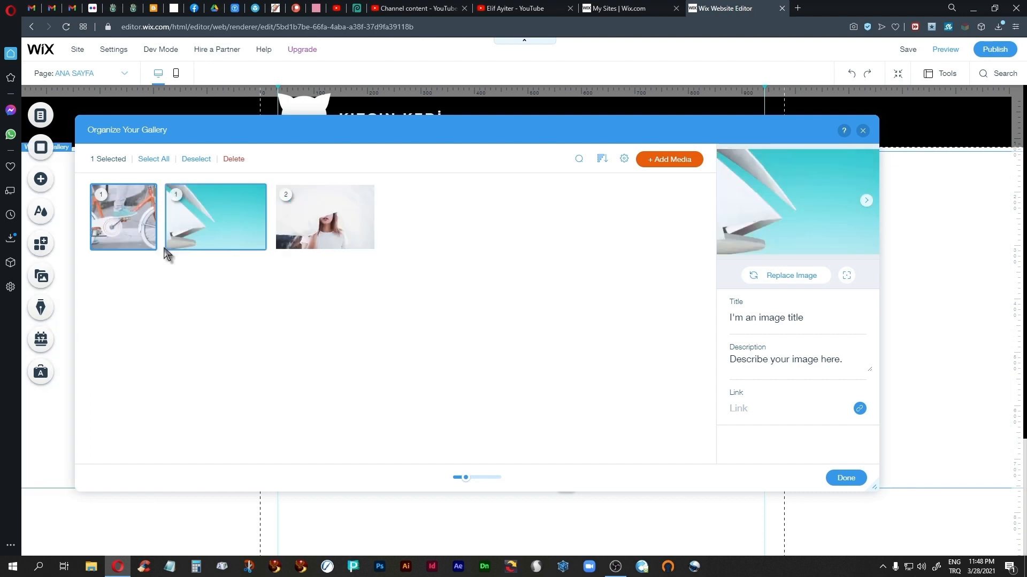
click(181, 243)
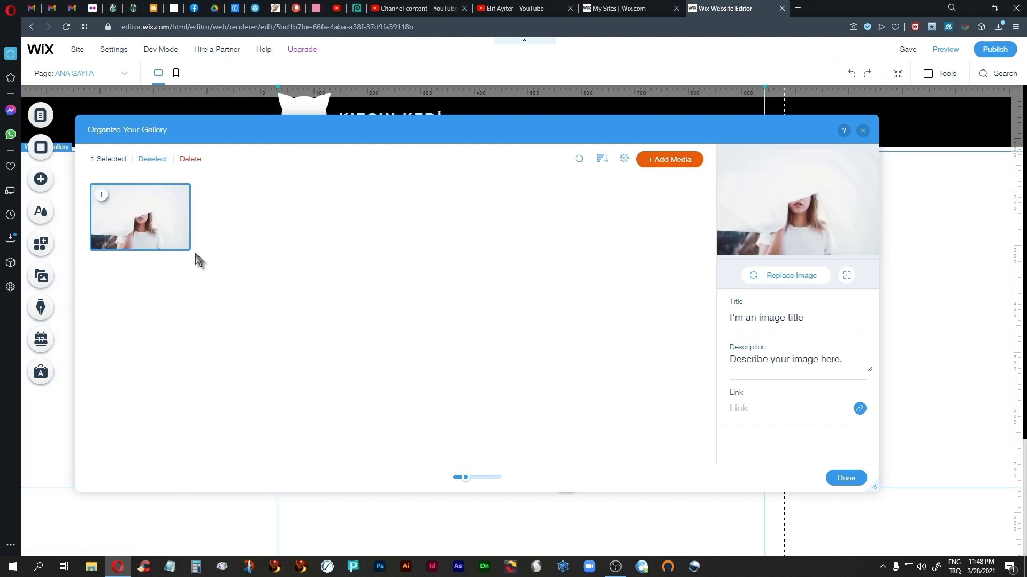
click(180, 242)
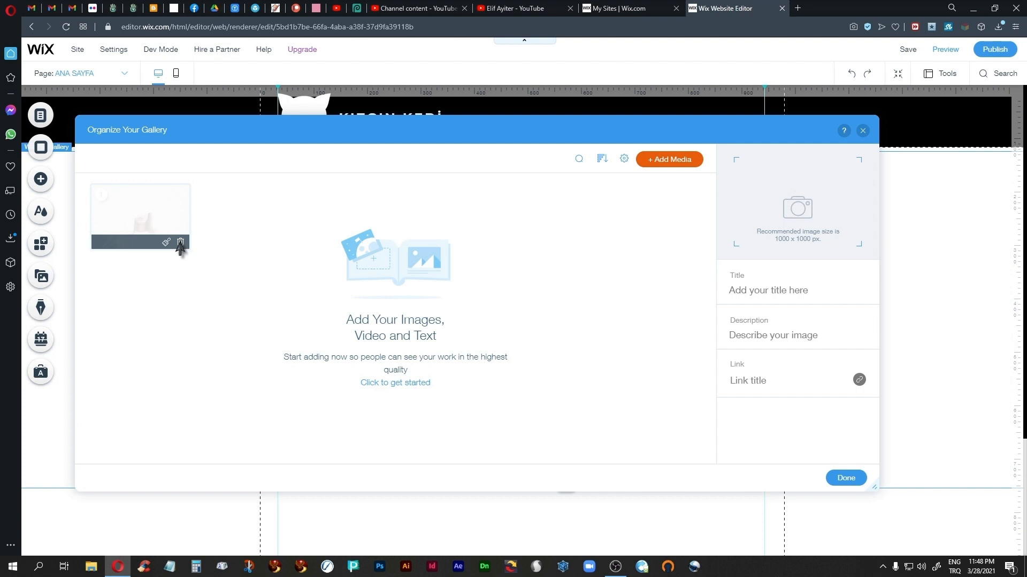
Start adding images to the empty gallery and open the photos folder in the site files
click(672, 161)
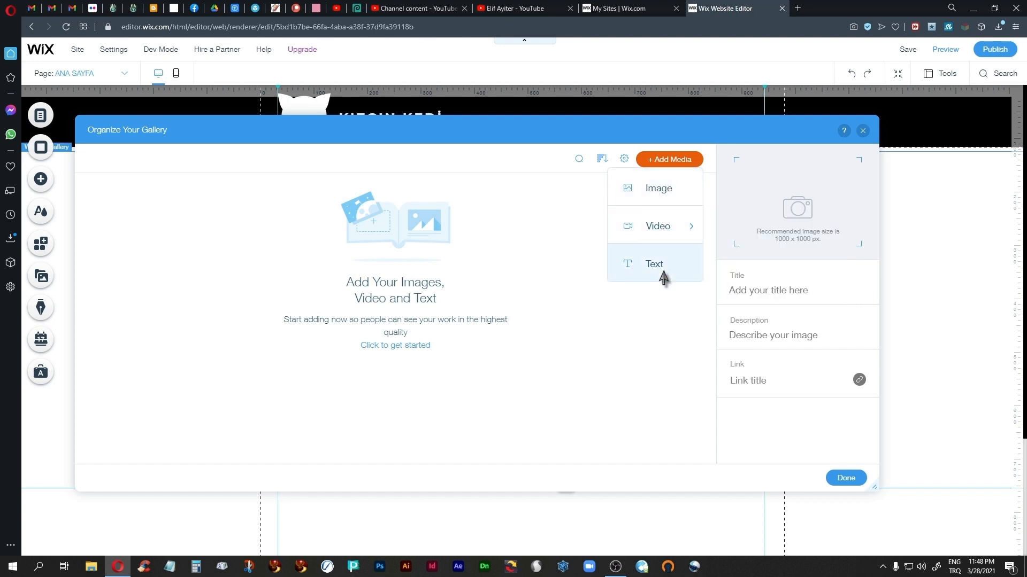
click(670, 160)
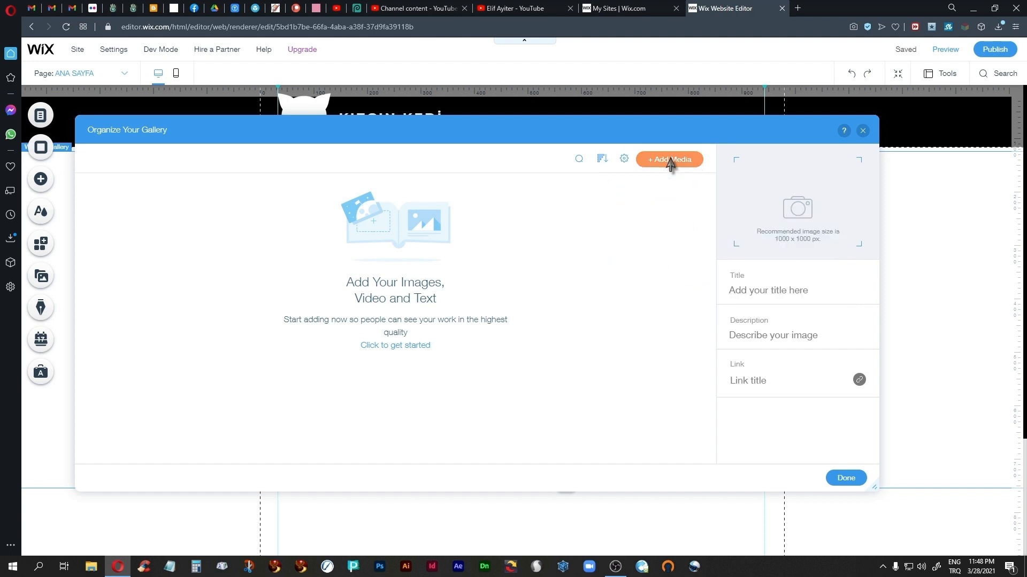
click(670, 161)
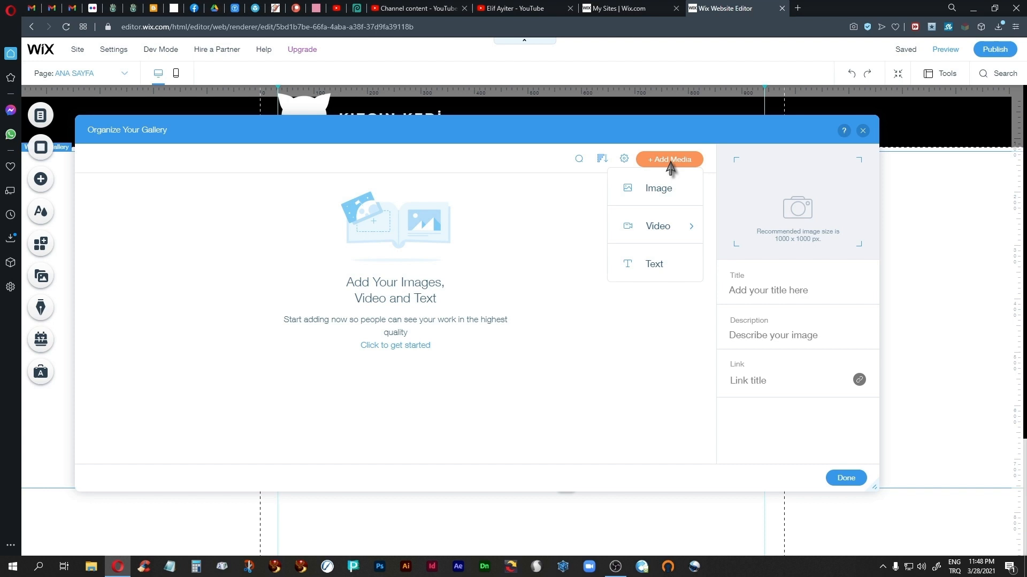
click(666, 196)
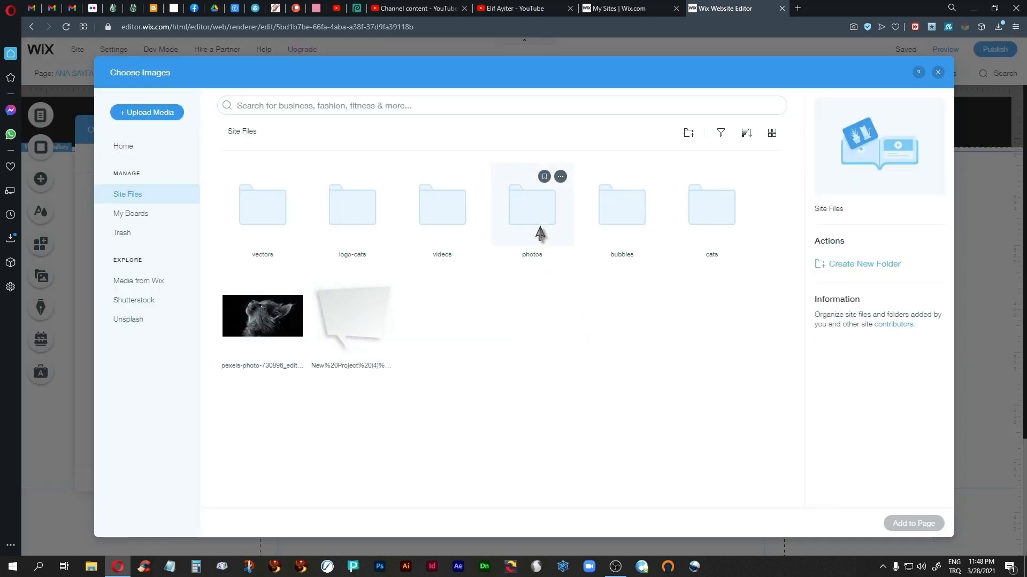
double_click(537, 209)
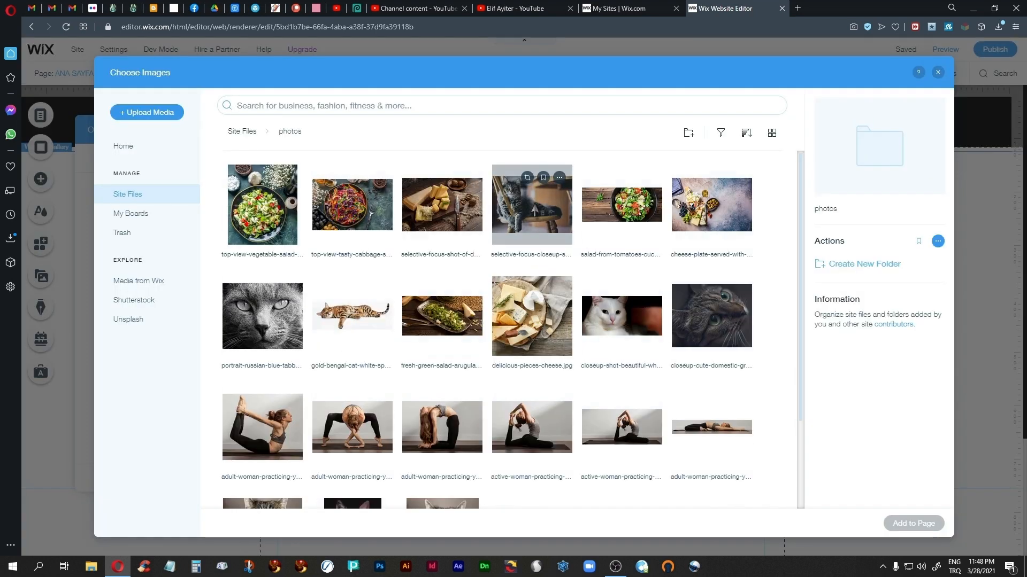
scroll(554, 324, down, 2)
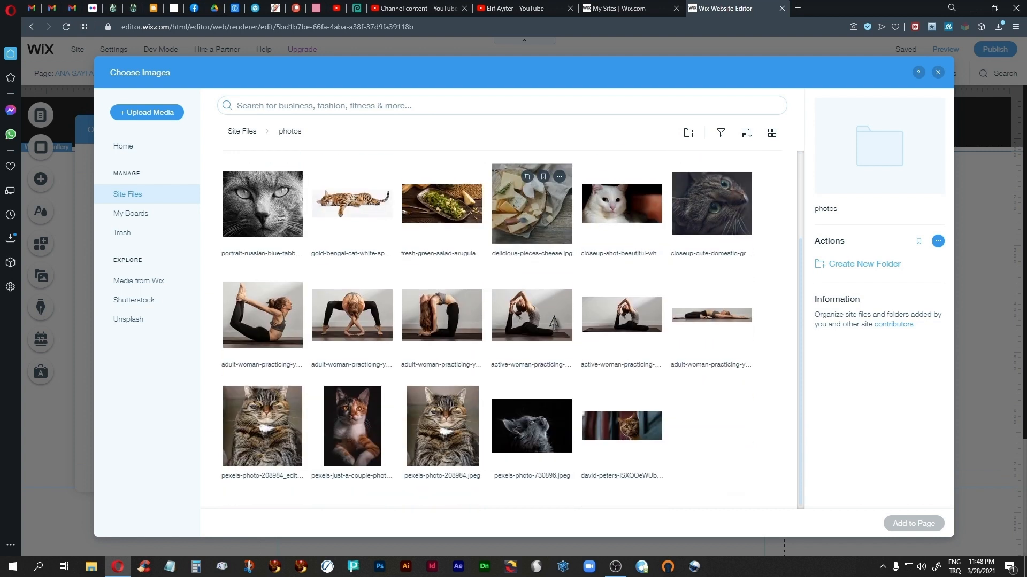
Select five of the six yoga photos together, leaving out the wide shot of the seated backward-bending pose
click(741, 341)
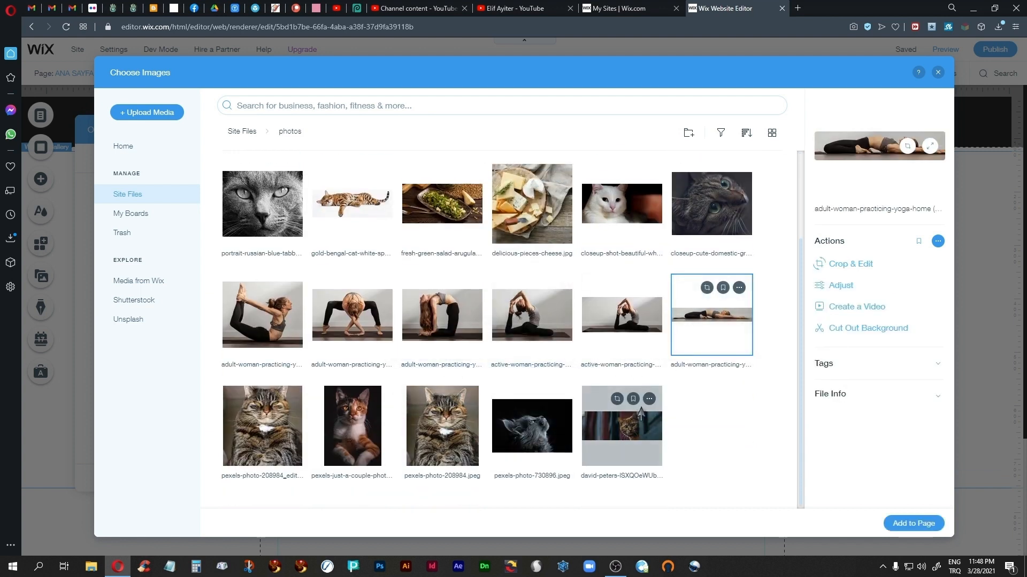
ctrl+click(532, 316)
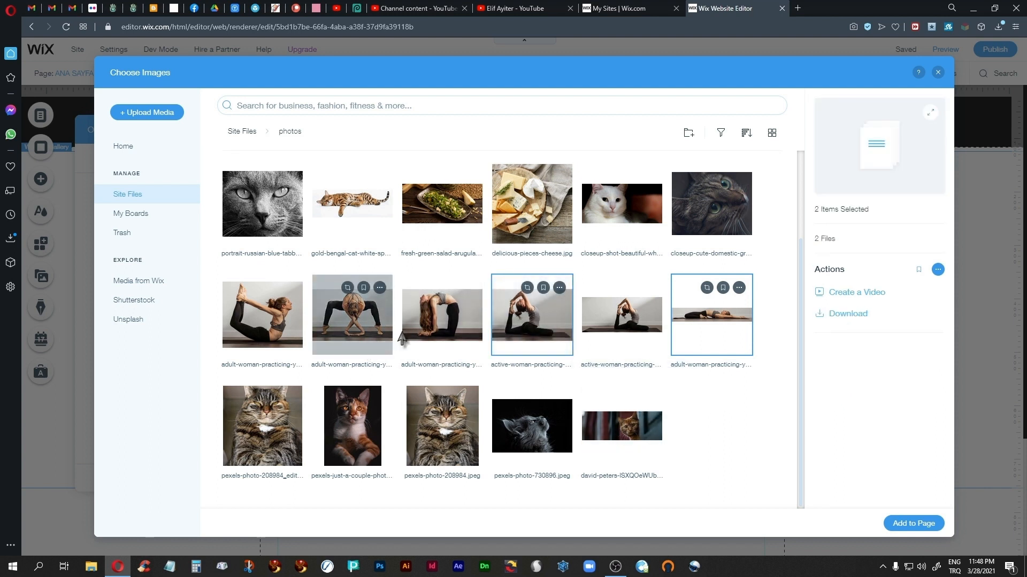
ctrl+click(442, 316)
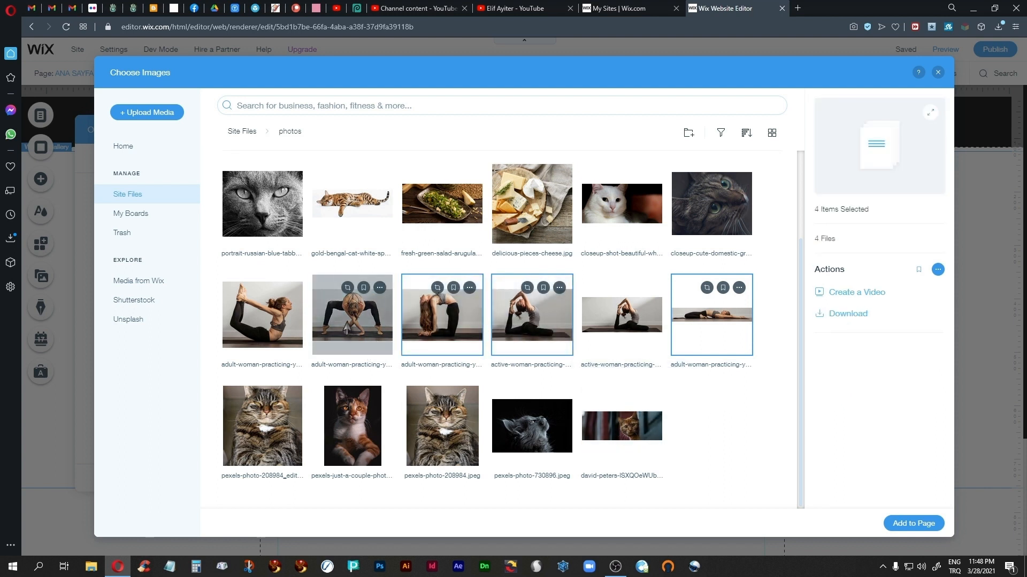
ctrl+click(345, 327)
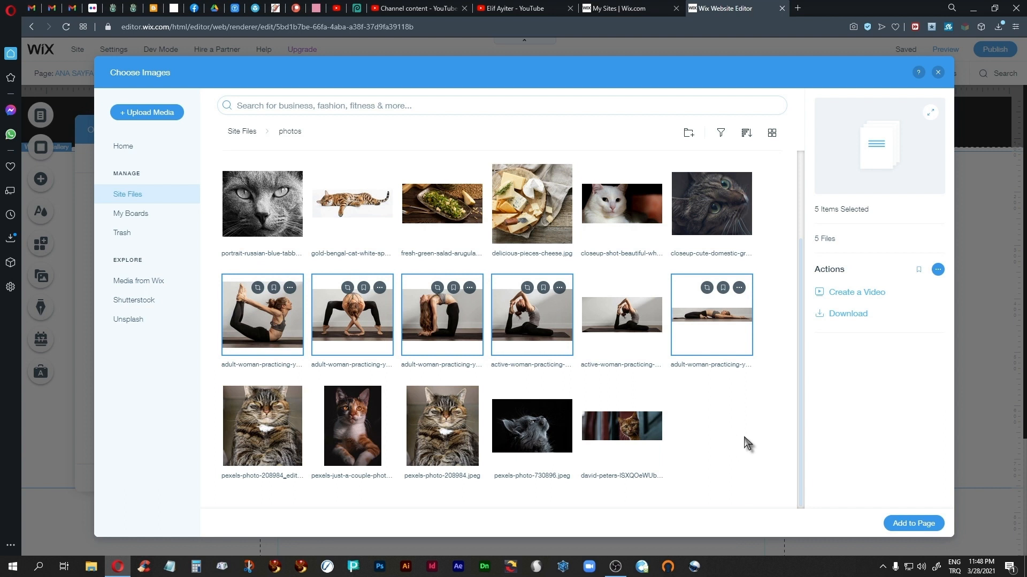
Add the dark close-up cat, white cat, grey Russian blue portrait and cat-on-chair photos to the selection
scroll(748, 444, up, 2)
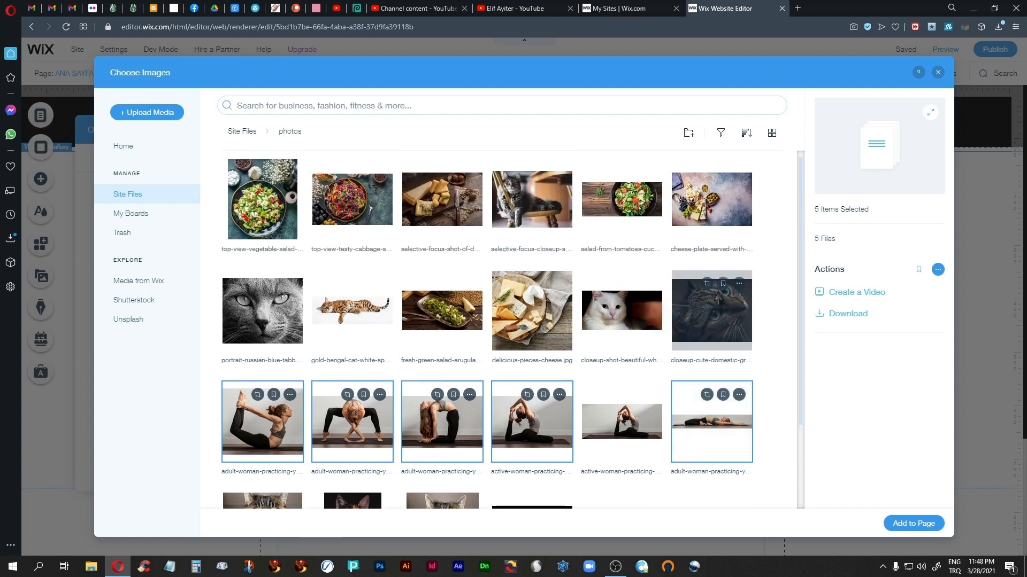
click(604, 315)
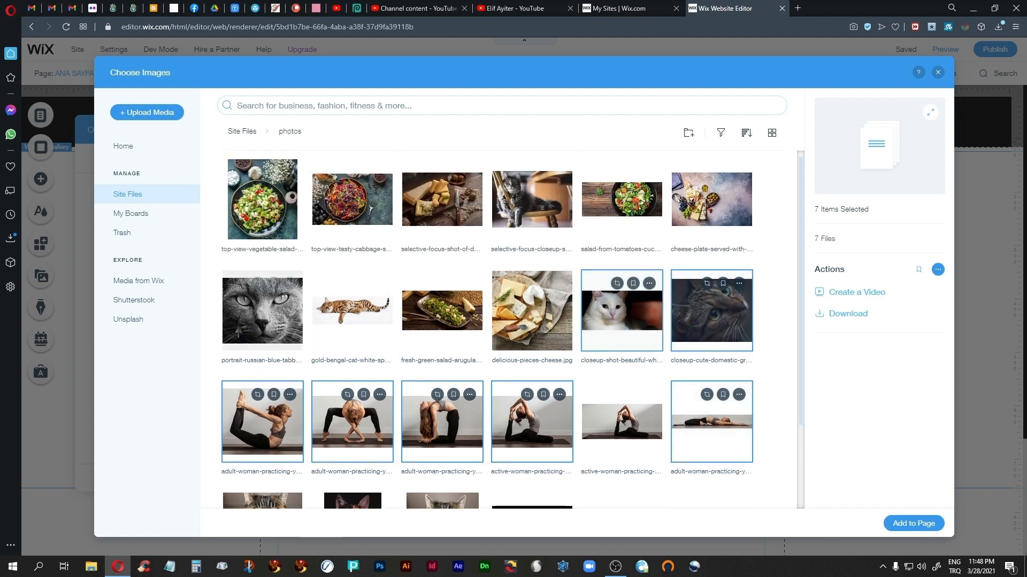
click(263, 311)
scroll(513, 398, up, 1)
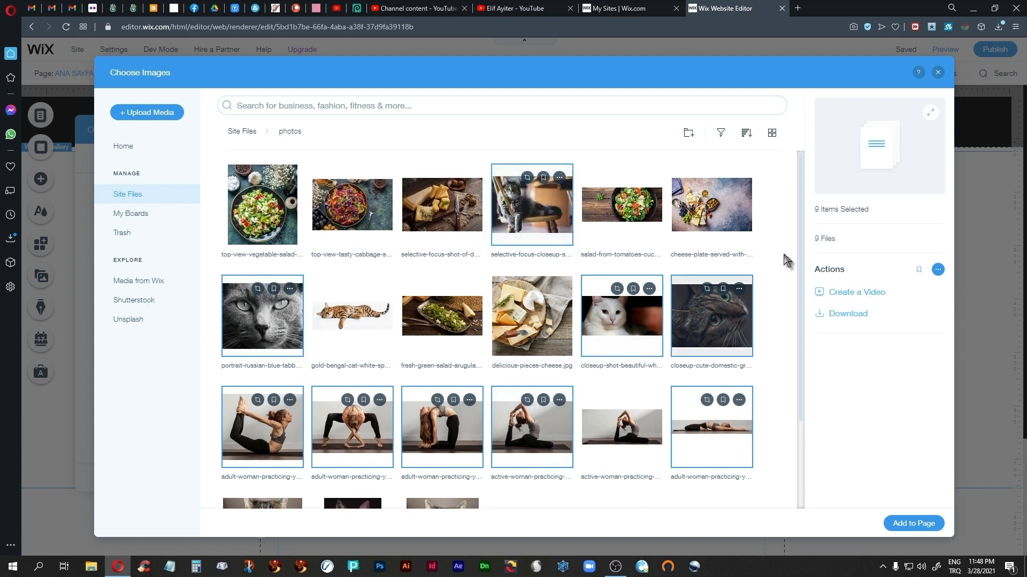
Add the cheese plate, delicious cheese pieces, dark cheese board, top-view vegetable salad and arugula salad photos to the selection and insert everything into the gallery
click(711, 206)
click(521, 319)
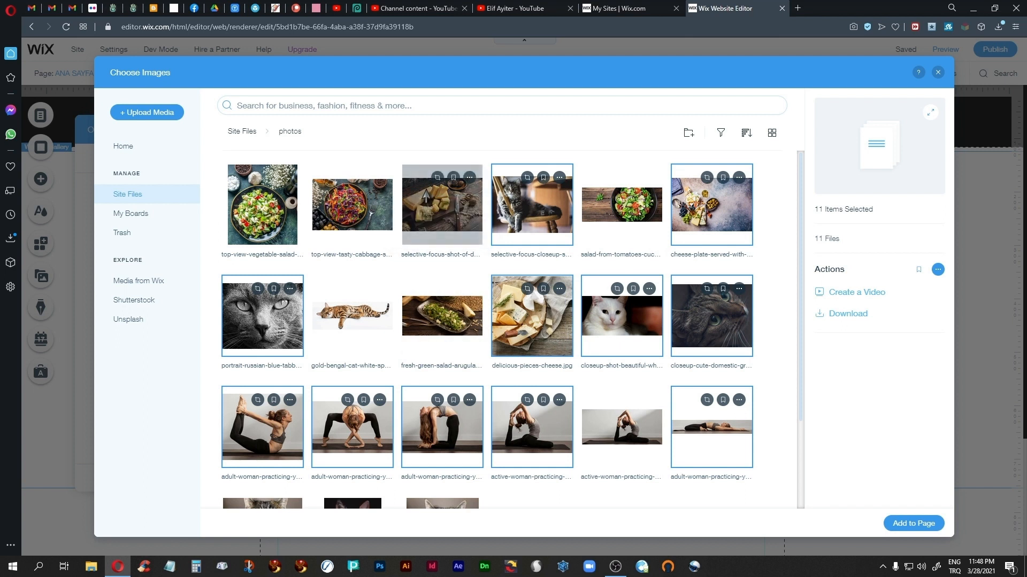
click(262, 203)
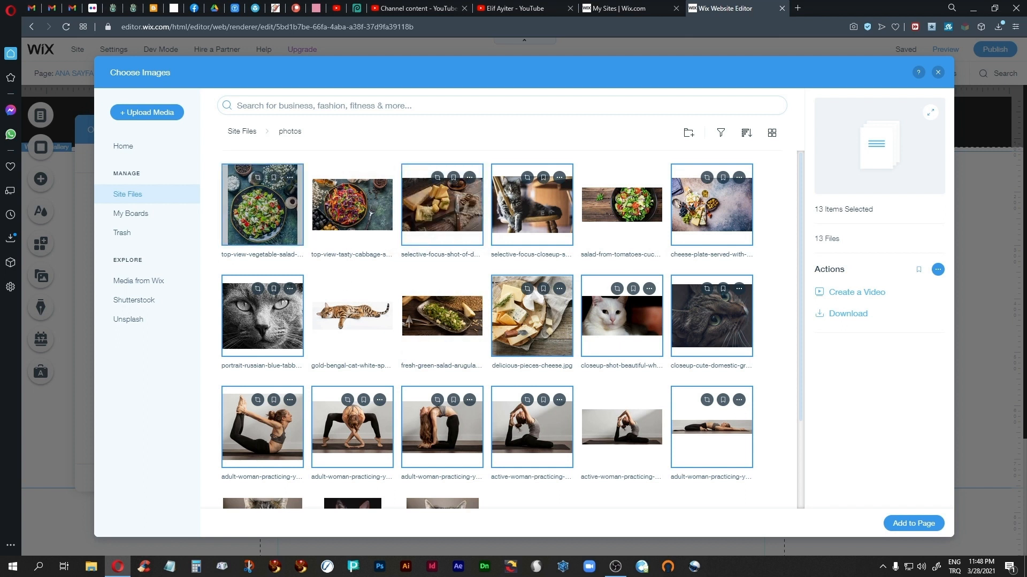
click(902, 525)
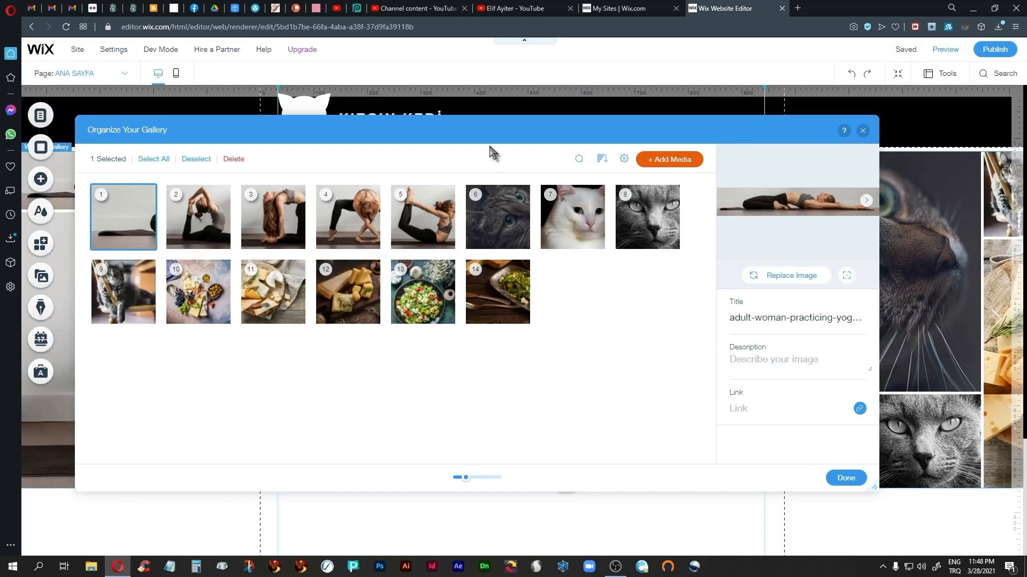
Start a new text item in the gallery and set its fill color to black
drag(481, 133, 508, 128)
click(694, 159)
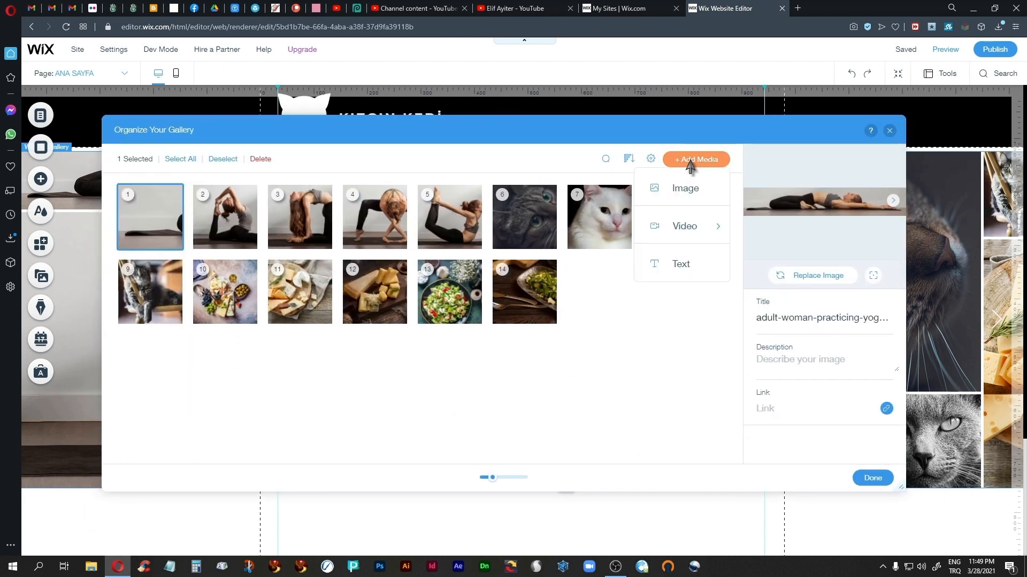
click(684, 263)
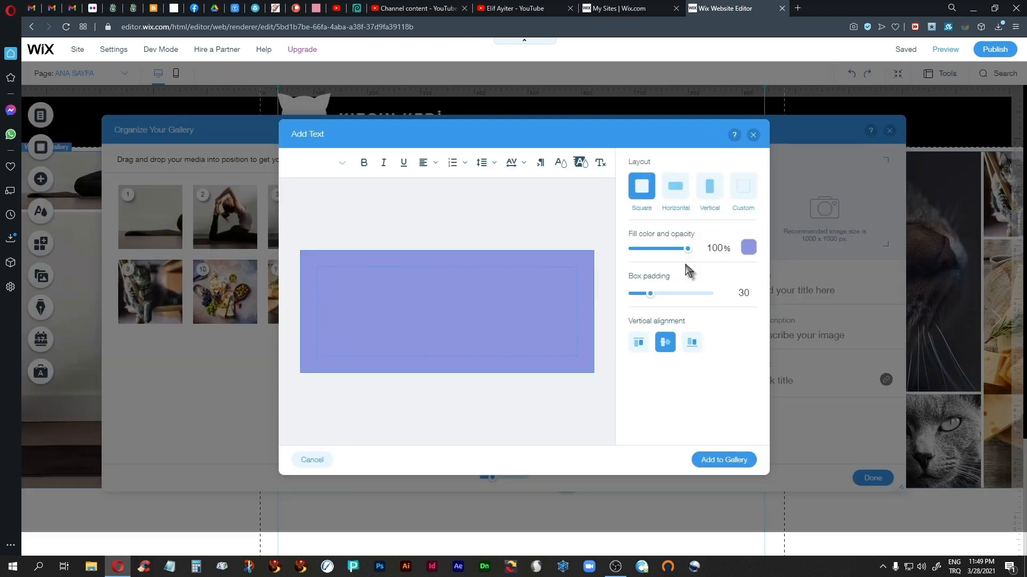
click(748, 247)
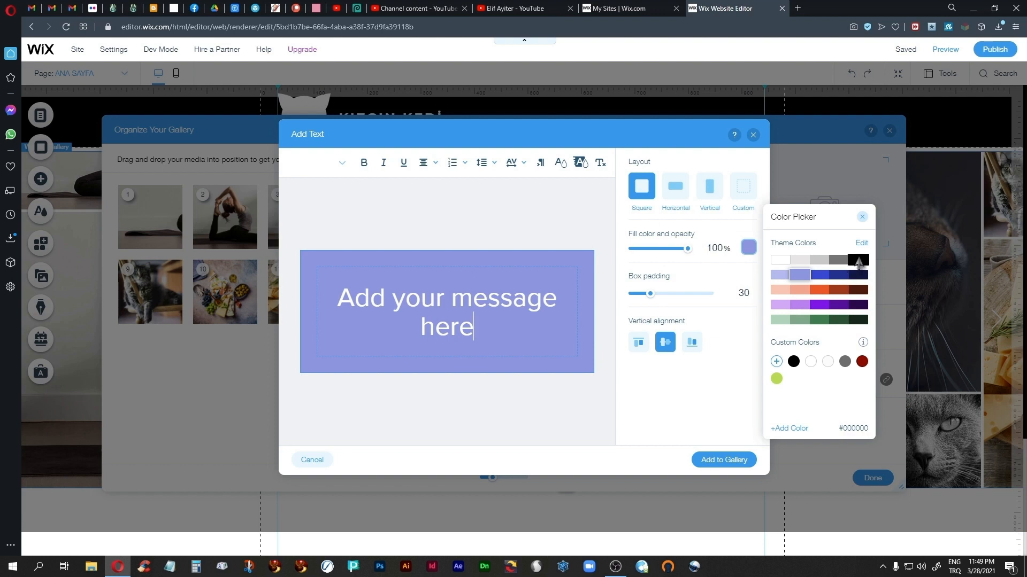
click(858, 260)
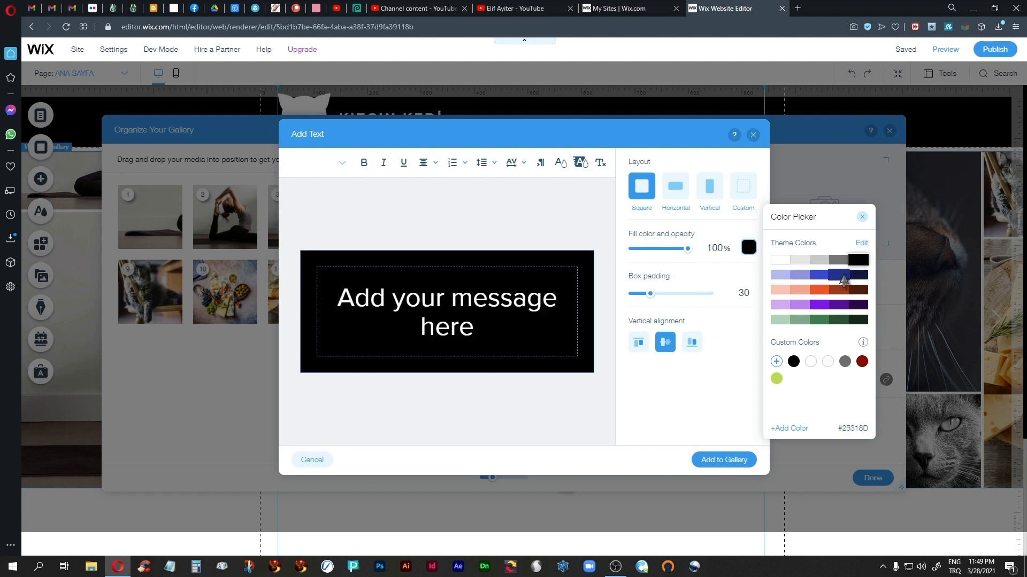
click(862, 217)
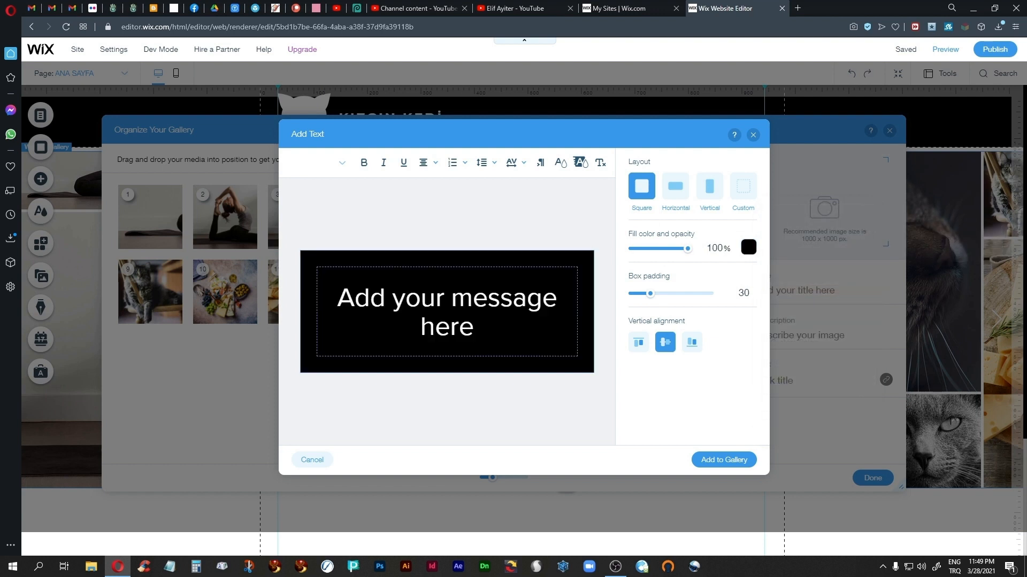
Replace the text item's placeholder message with "Asabiyete son!"
drag(473, 327, 337, 299)
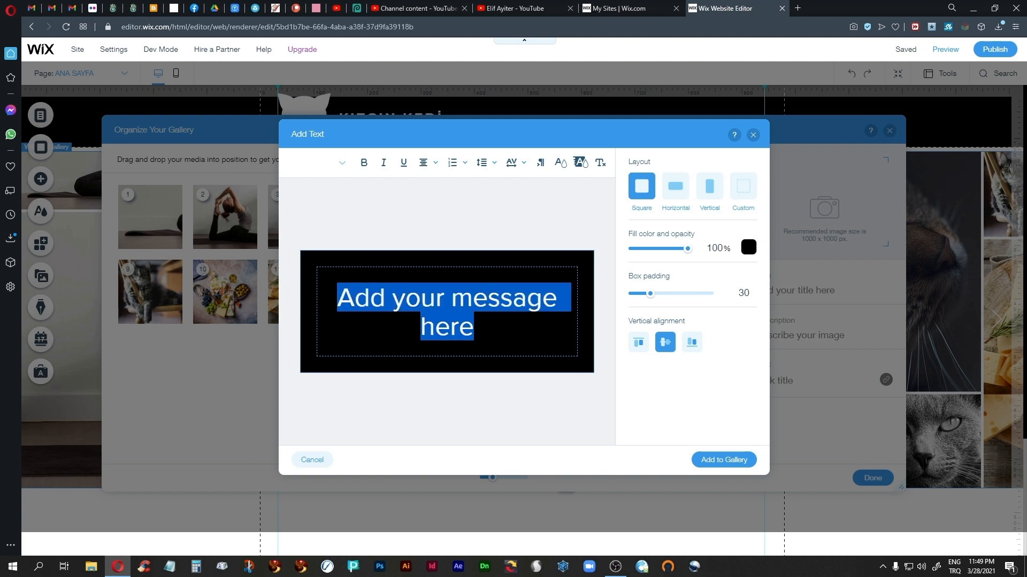
text(Asabiy)
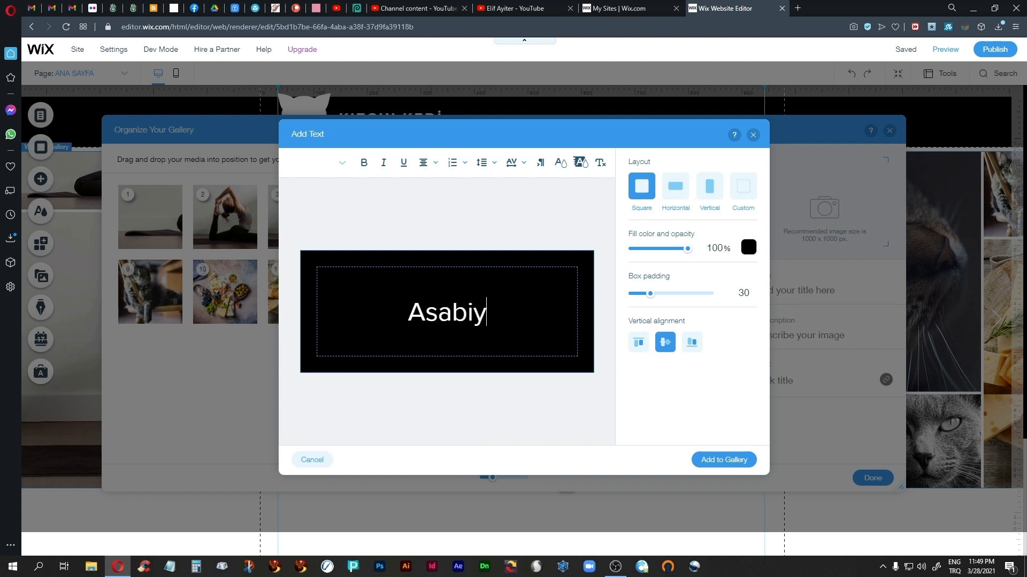
text(ete s)
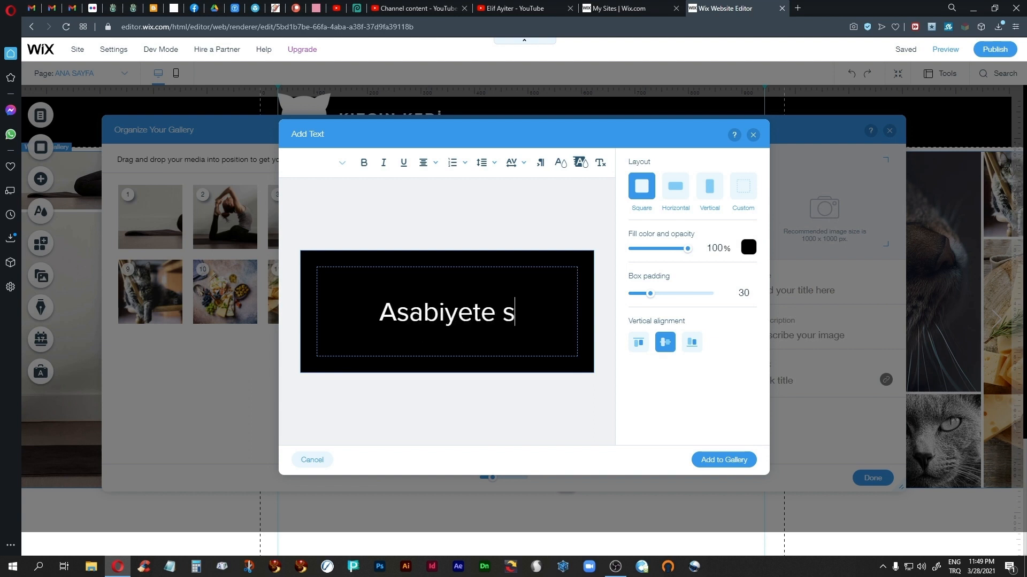
text(on!)
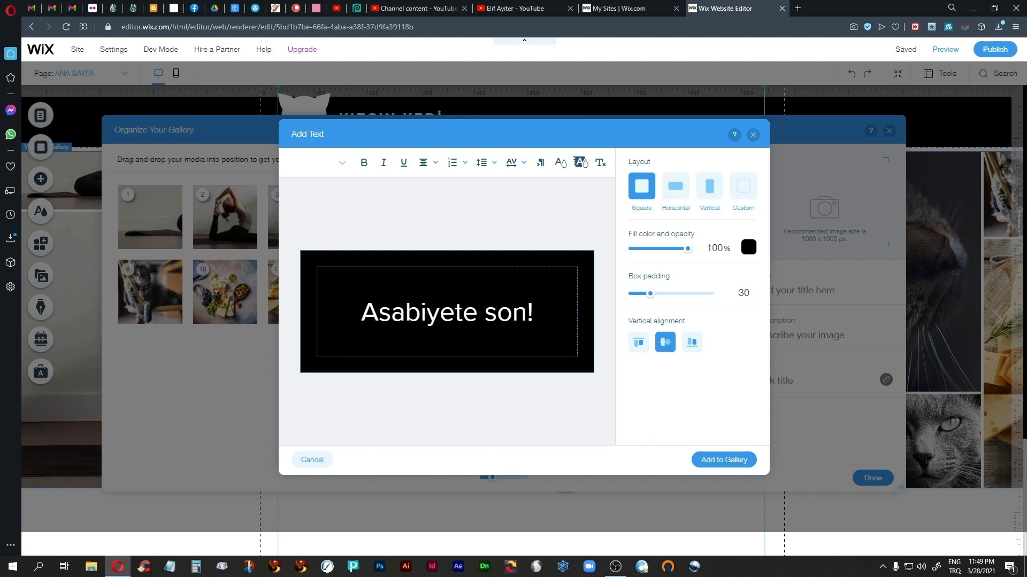
Format the whole message in Barlow Semi Condensed Thin at a font size of 71 px
drag(534, 313, 363, 319)
click(336, 162)
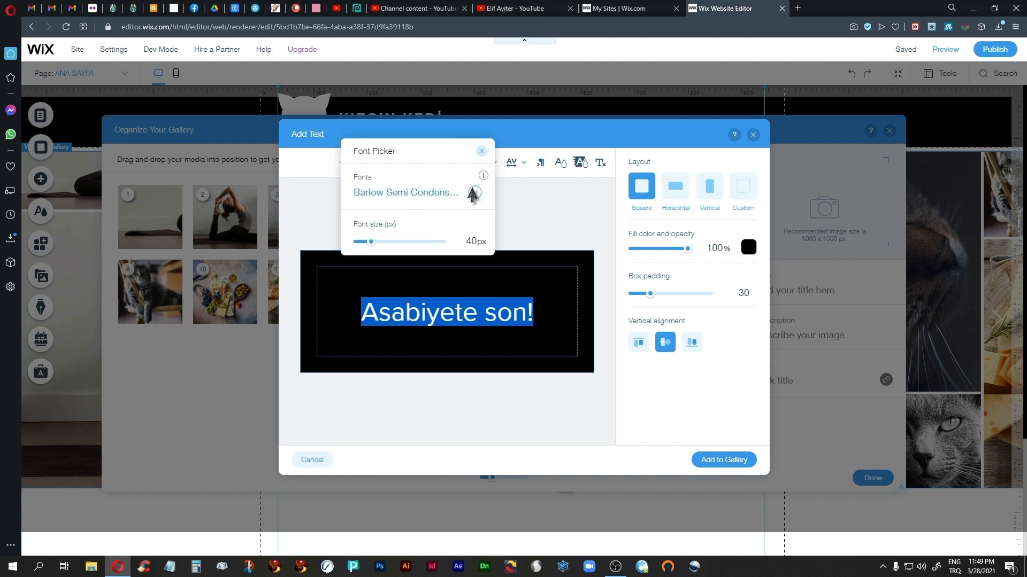
click(438, 195)
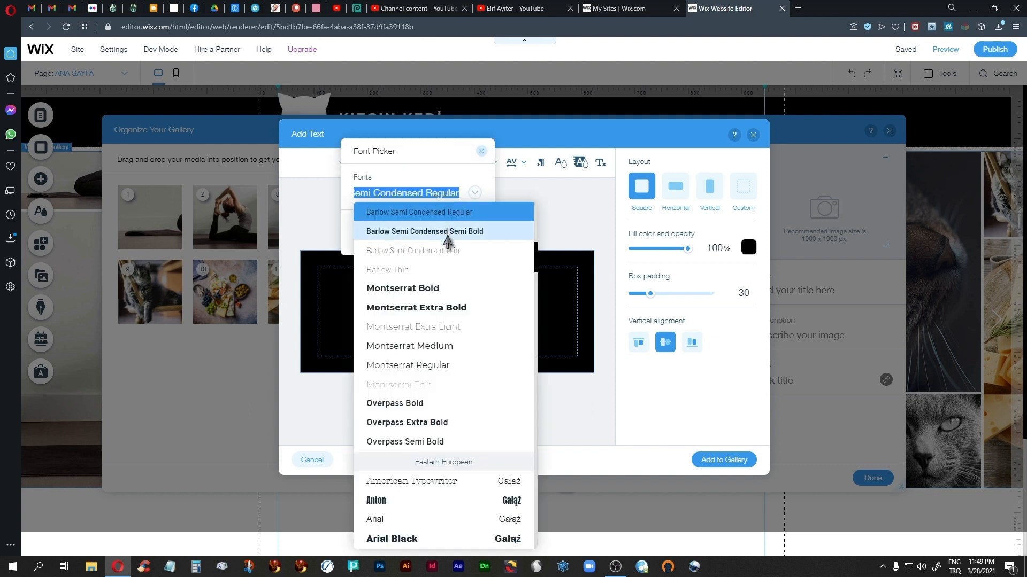
click(448, 252)
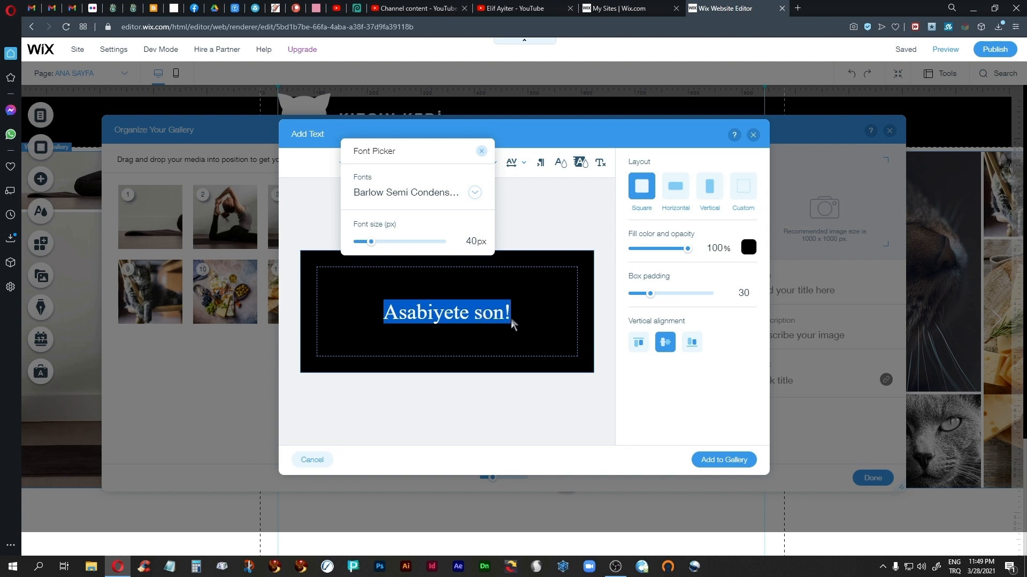
drag(369, 246, 384, 248)
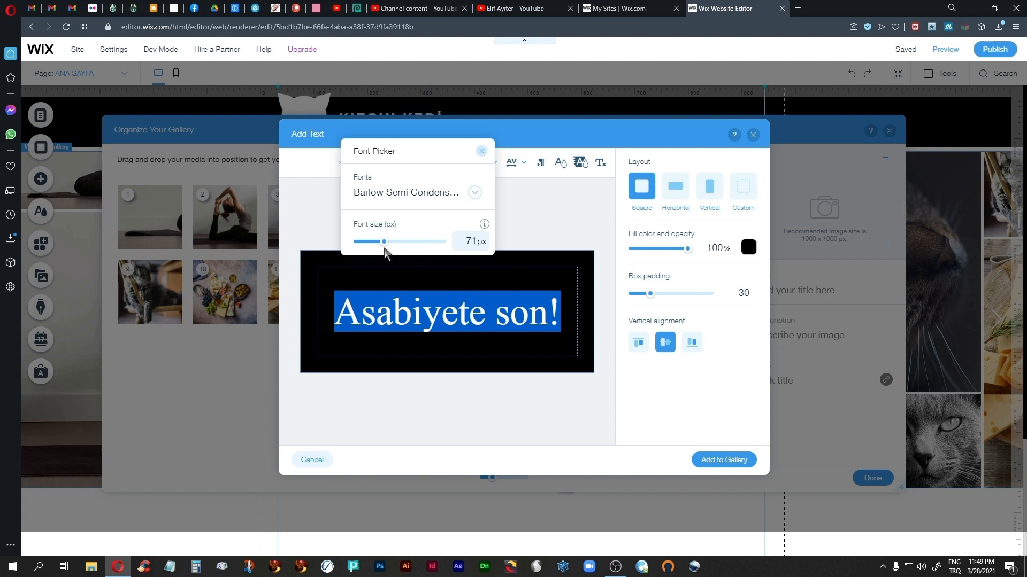
click(486, 152)
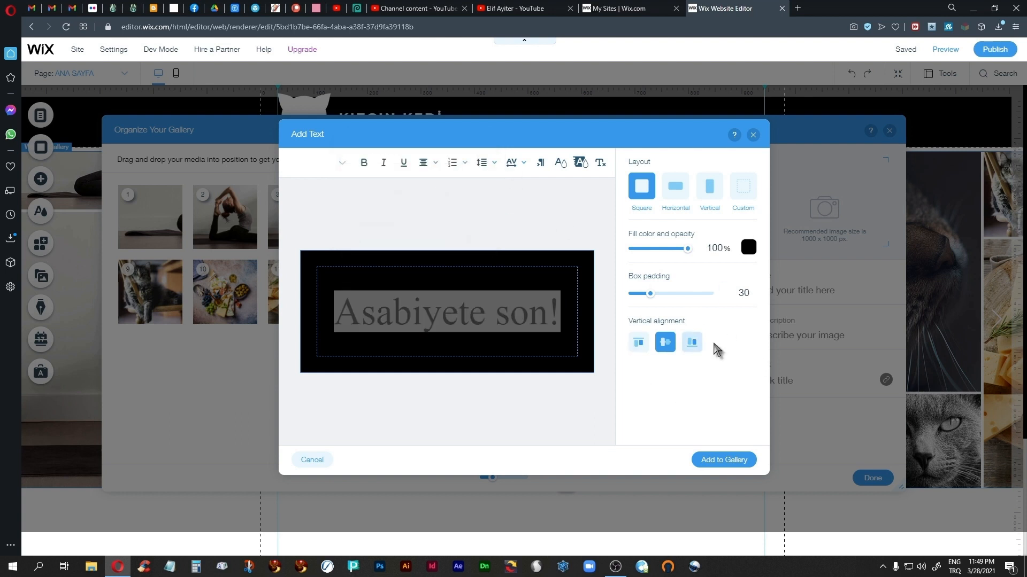
Give the text box a custom layout with ratio -61 and box padding 16, and add it to the gallery
click(743, 191)
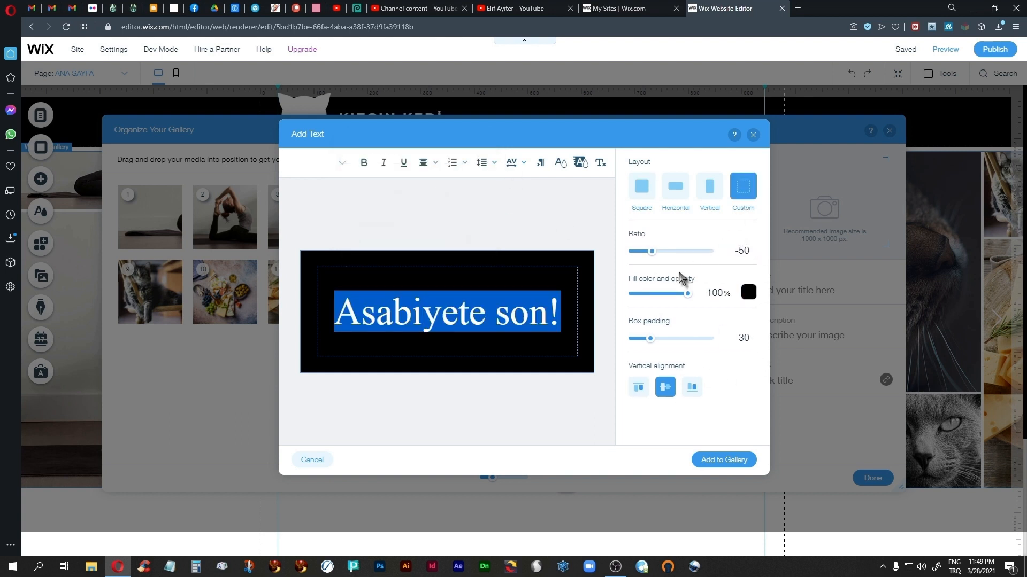
drag(652, 254, 648, 256)
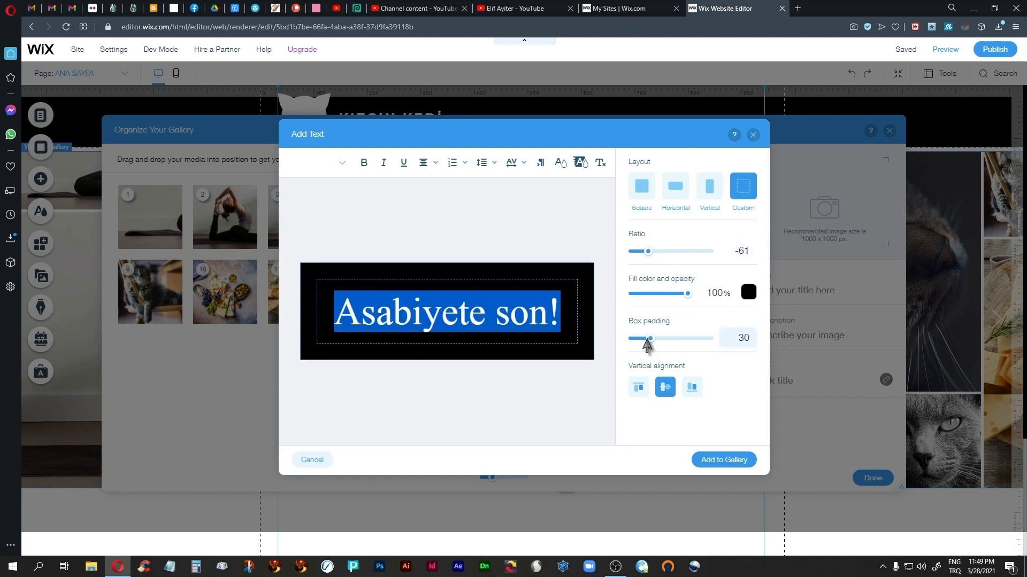
drag(649, 338, 642, 339)
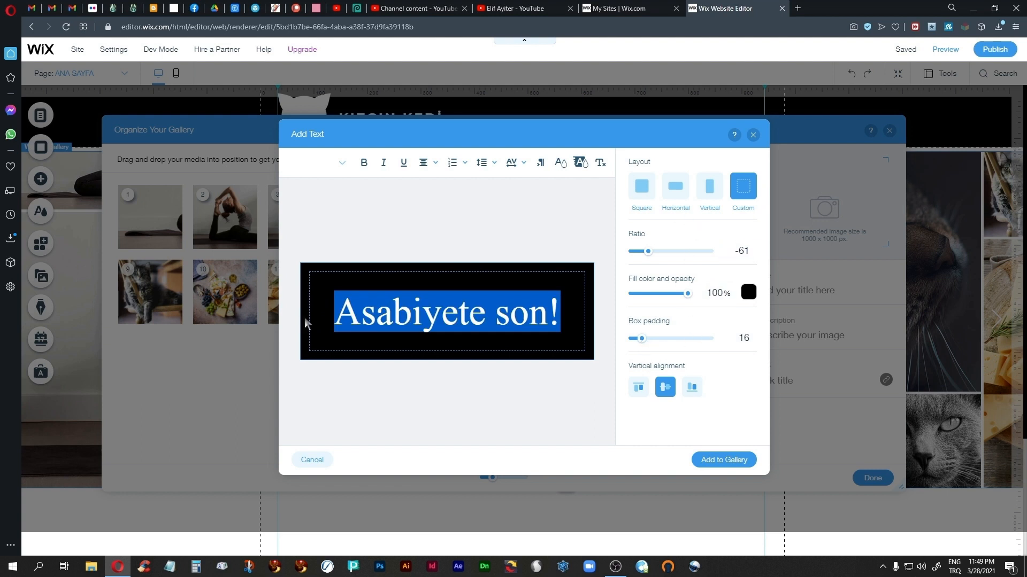
click(719, 460)
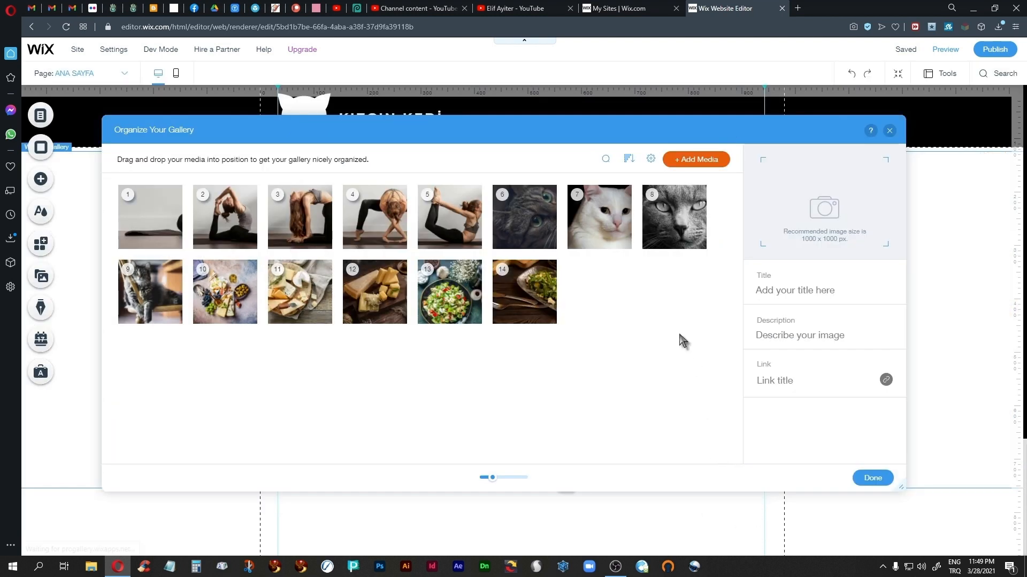
Reorder the gallery's first row: text tile second, arugula salad third, dark cat fourth, cheese plate with grapes sixth, grey cat portrait seventh
click(598, 291)
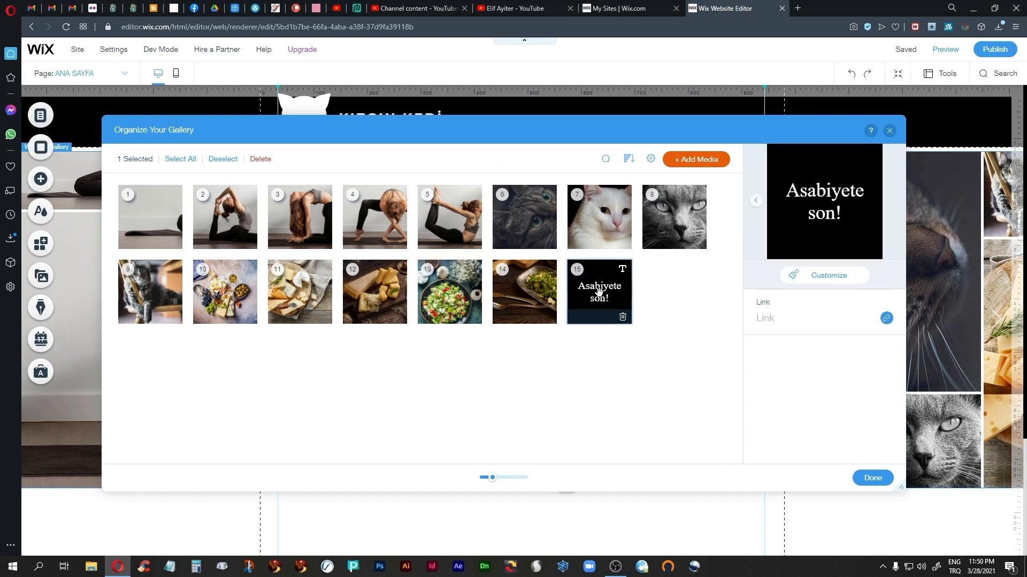
drag(607, 295, 222, 210)
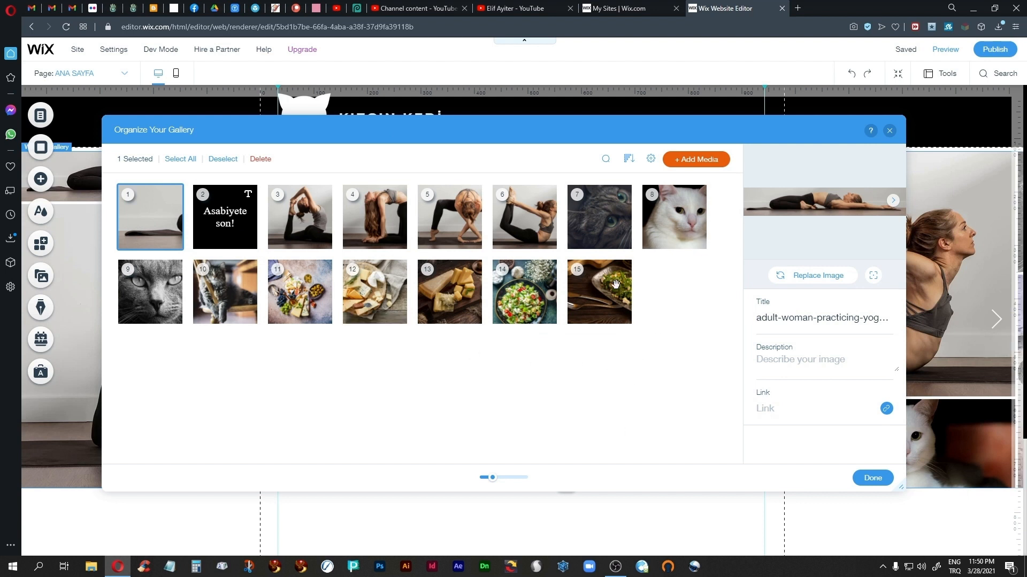
drag(604, 284, 299, 217)
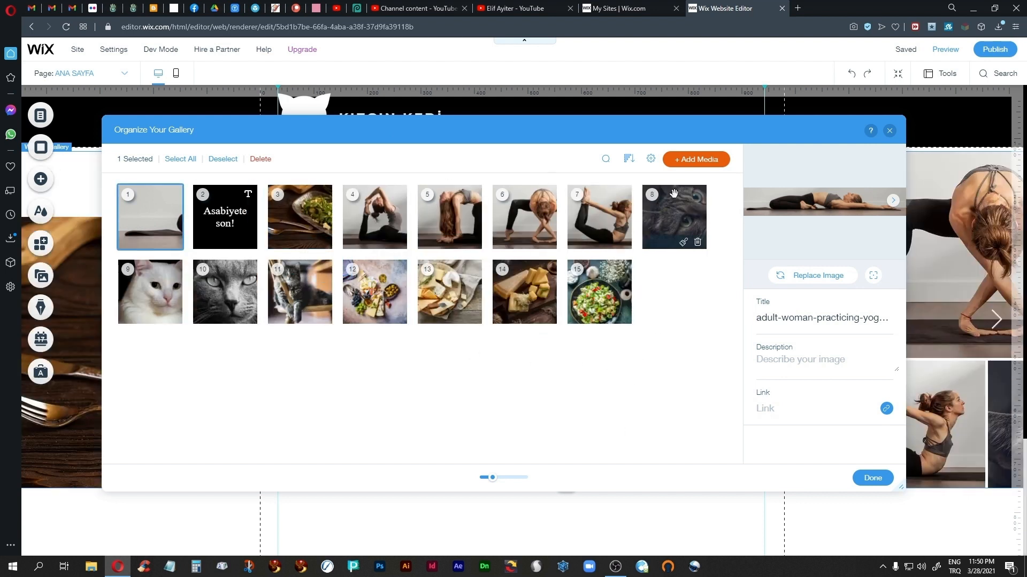
drag(686, 216, 384, 211)
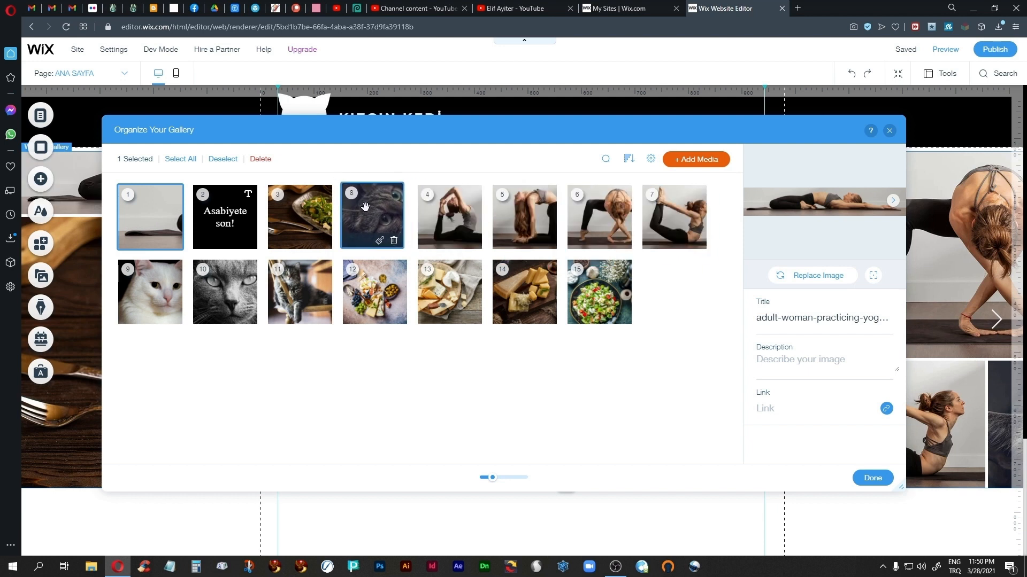
drag(372, 283, 527, 209)
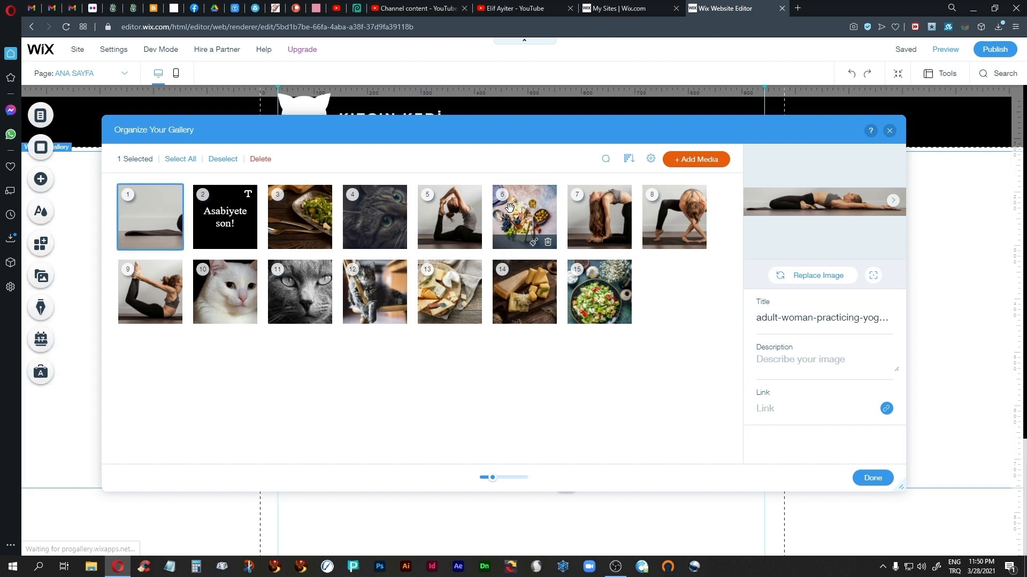
drag(282, 320, 587, 205)
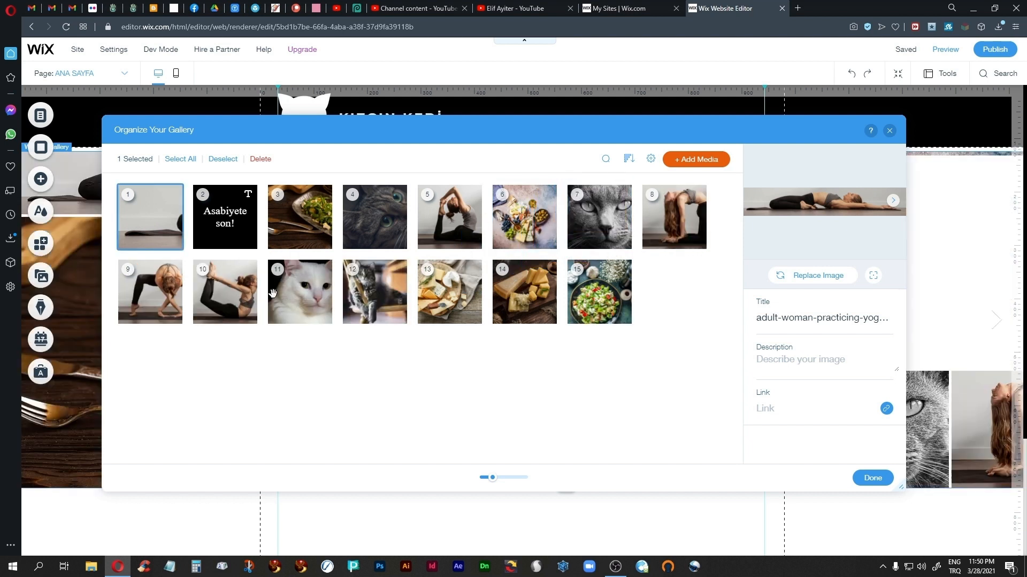
Move the light cheese photo to tenth, the cat on the chair to eleventh and the dark cheese board to twelfth place, and finish organizing
drag(423, 289, 220, 291)
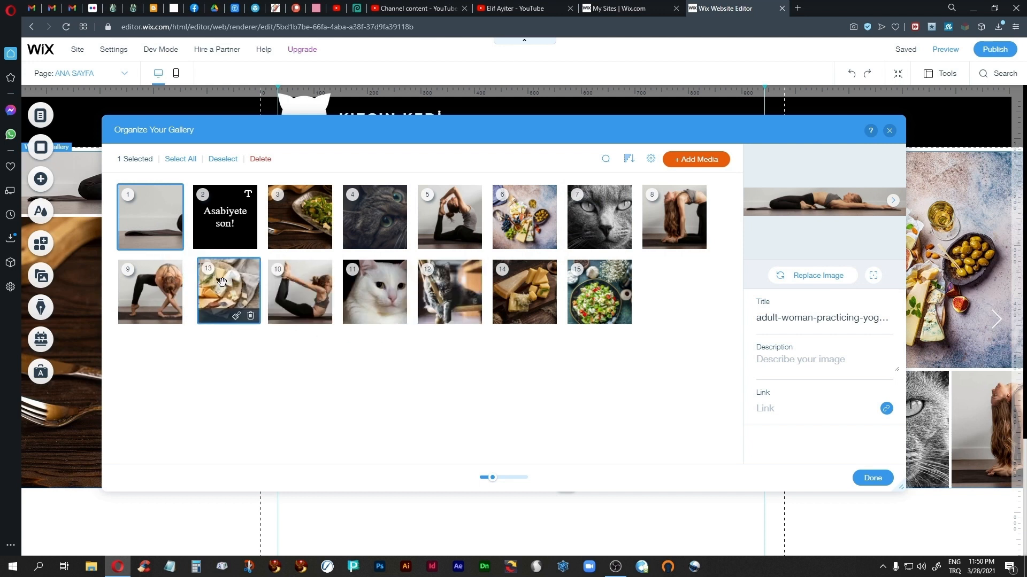
drag(444, 295, 308, 300)
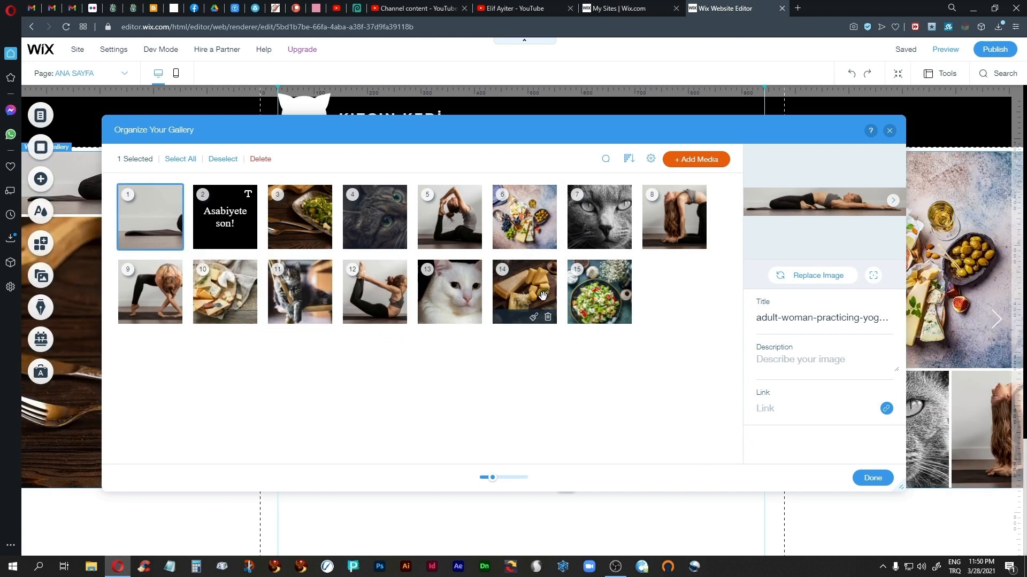
drag(543, 295, 375, 292)
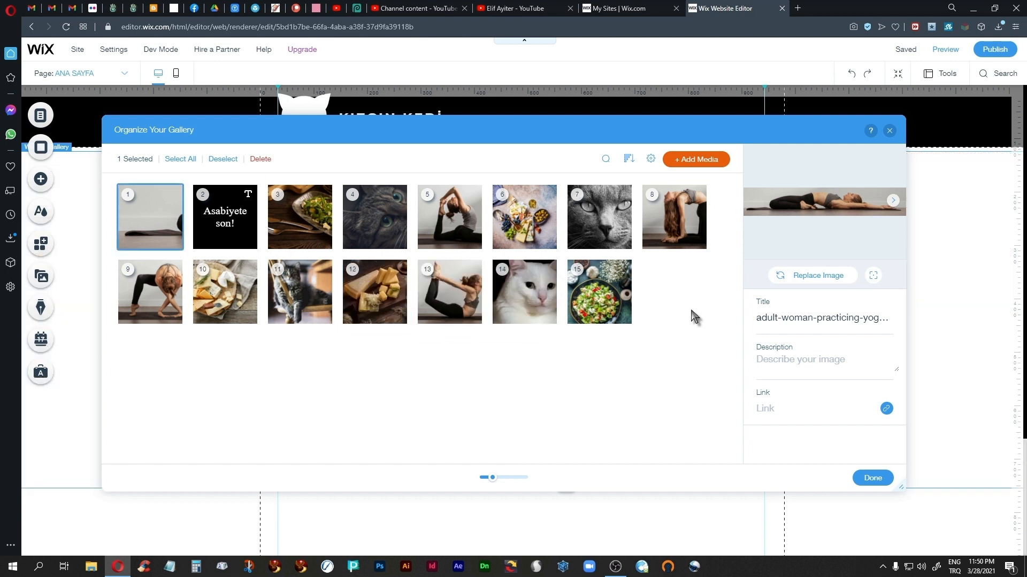
click(872, 479)
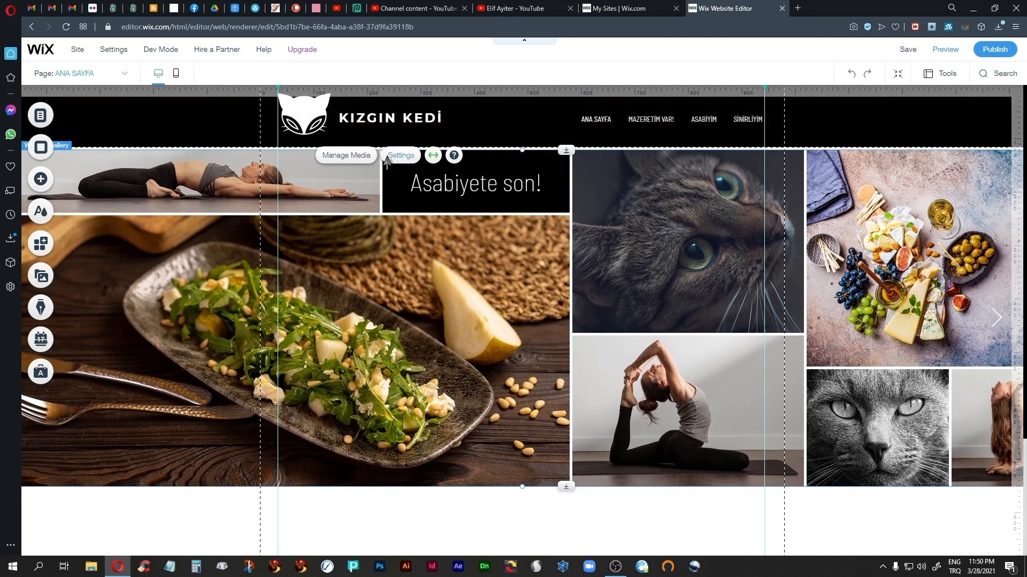
Add a new text item to the gallery and replace its placeholder message with "Tıkınıyoruz!"
click(354, 156)
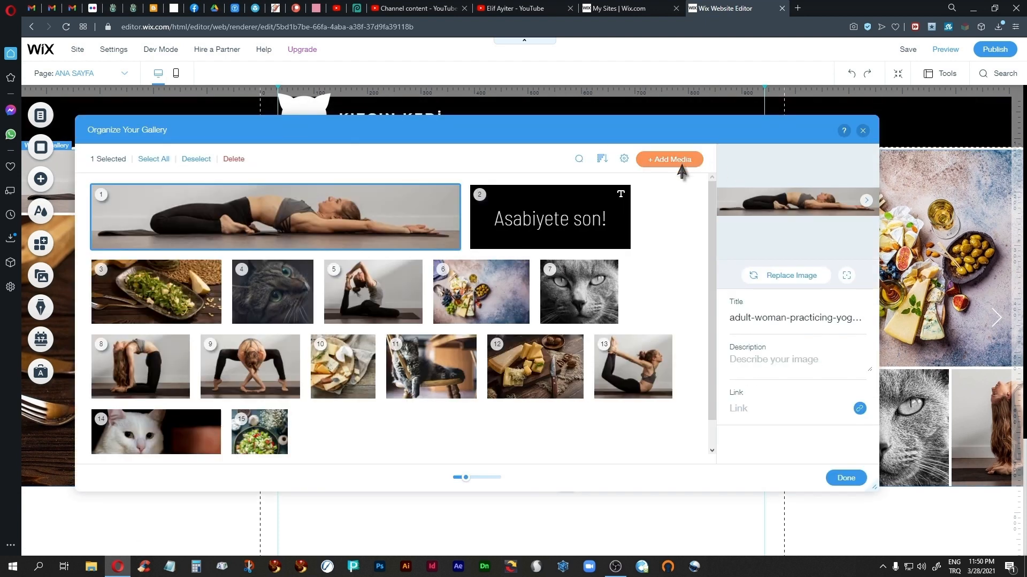
click(679, 163)
click(663, 264)
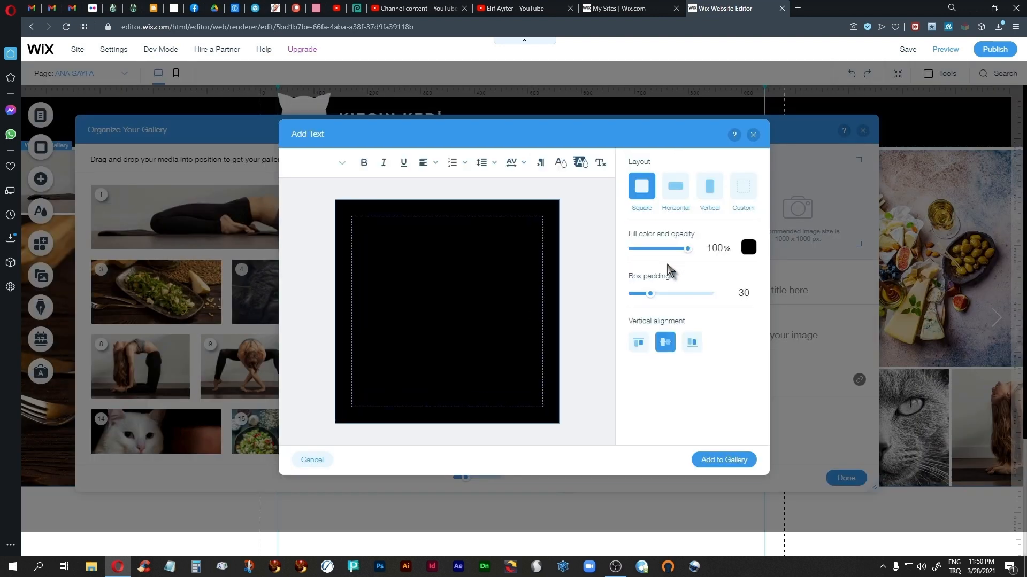
drag(462, 328, 308, 289)
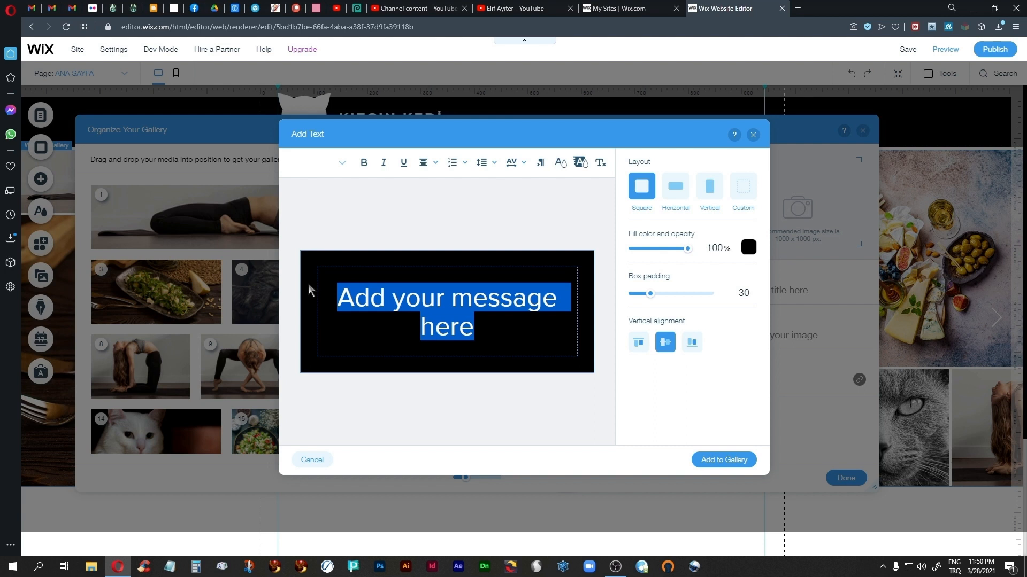
text(Tıkını)
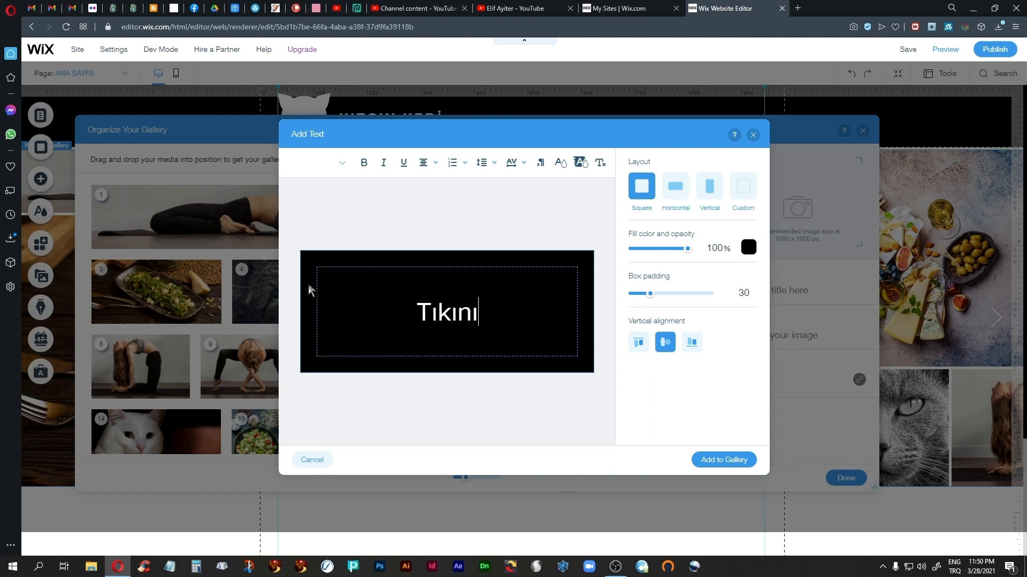
text(yoruz)
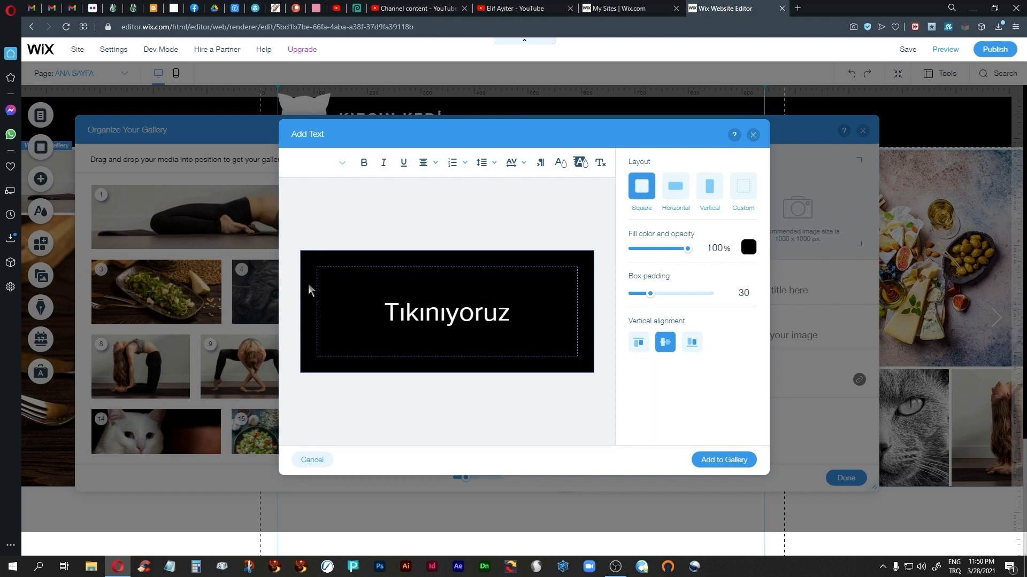
text(!)
Format the whole "Tıkınıyoruz!" message in Barlow Semi Condensed Thin at a font size of 65 px
key(shift+Left)
key(shift+Left)
key(shift+Left)
key(shift+Left)
key(shift+Left)
key(shift+Left)
key(shift+Left)
key(shift+Left)
key(shift+Left)
key(shift+Left)
key(shift+Left)
key(shift+Left)
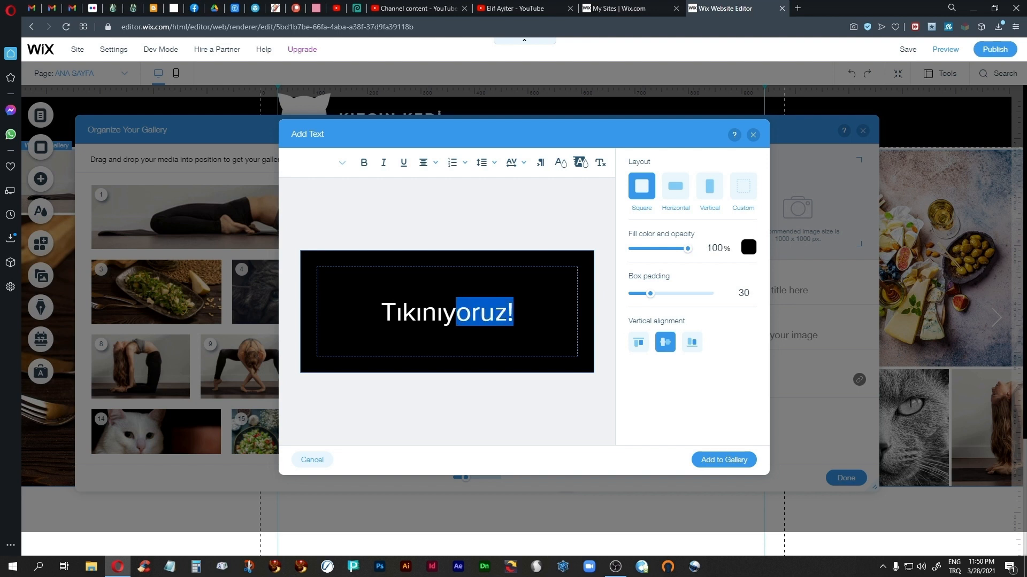
click(342, 169)
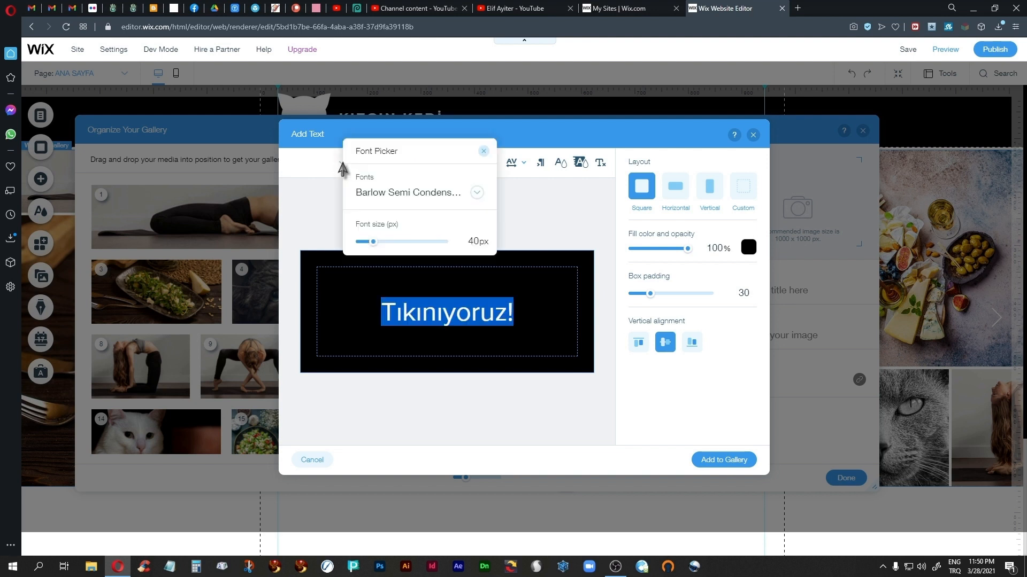
click(475, 193)
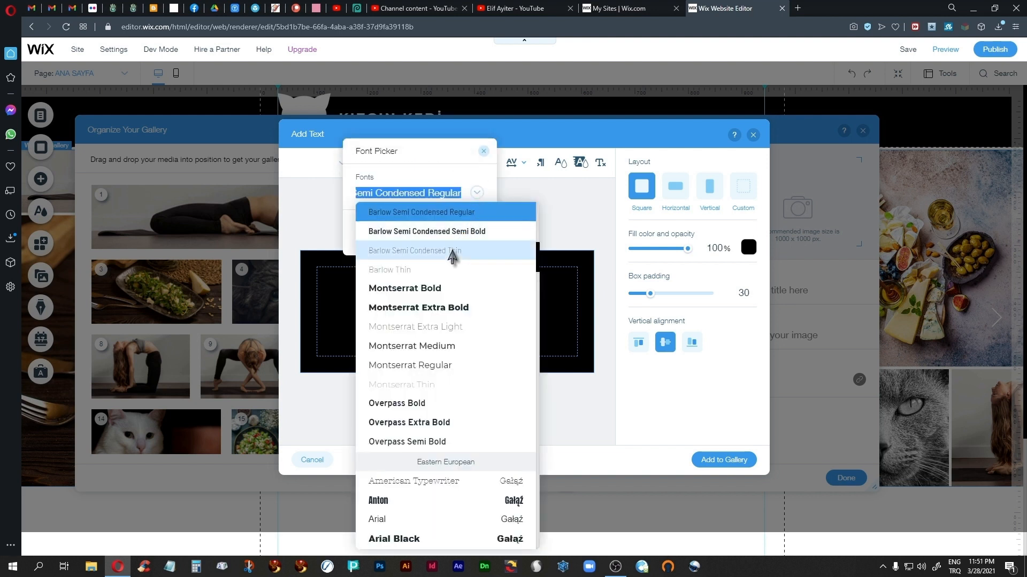
click(473, 238)
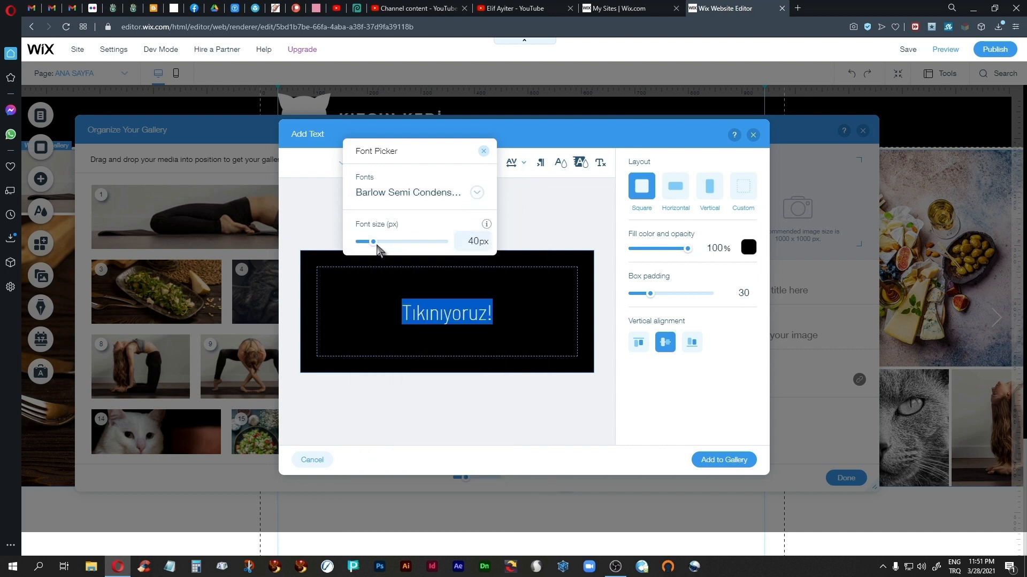
drag(374, 245, 385, 244)
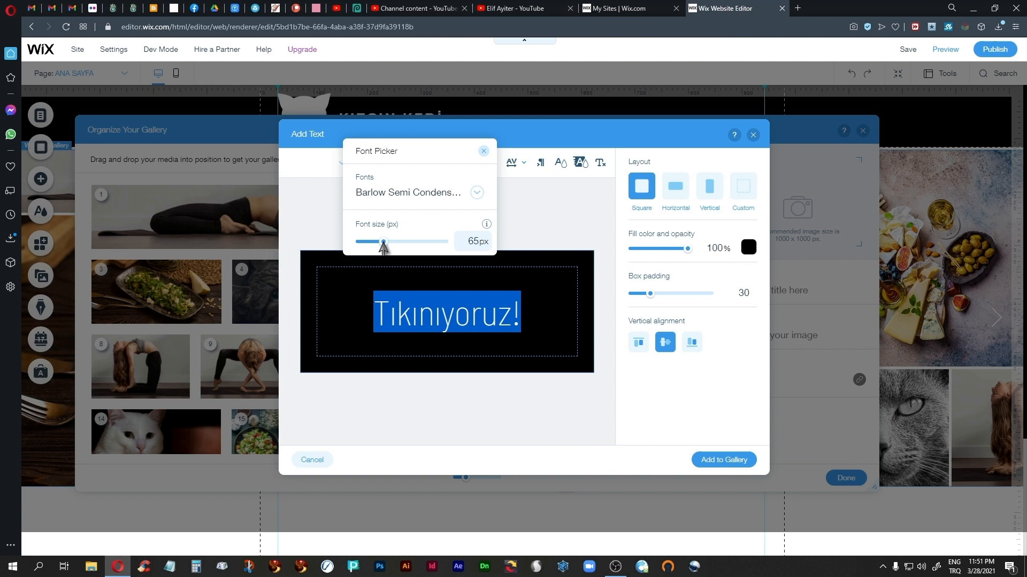
click(484, 151)
Give the "Tıkınıyoruz!" text box a custom layout with ratio -71 and box padding 19, and add it to the gallery in fifth place
click(744, 185)
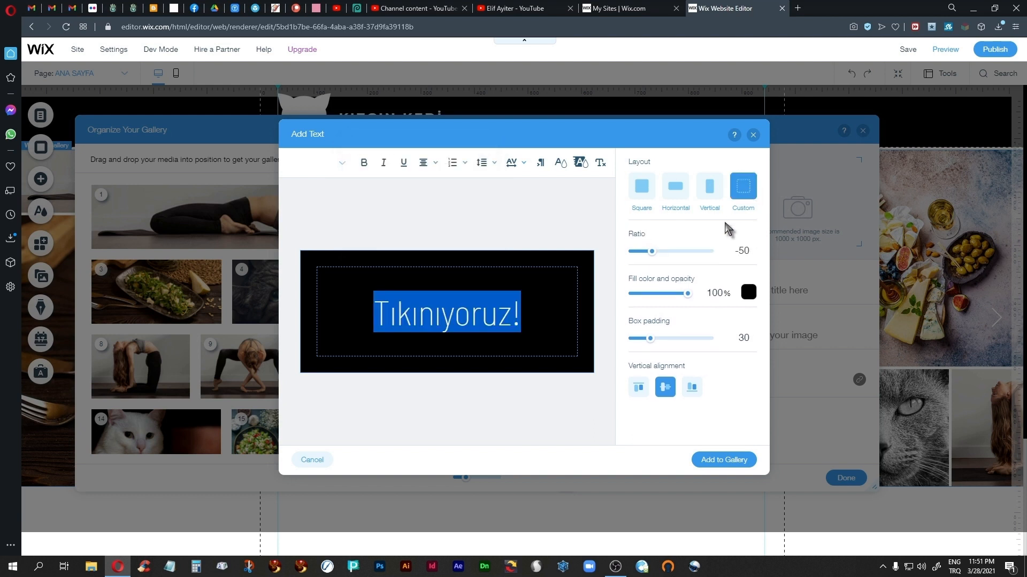
drag(652, 255, 642, 260)
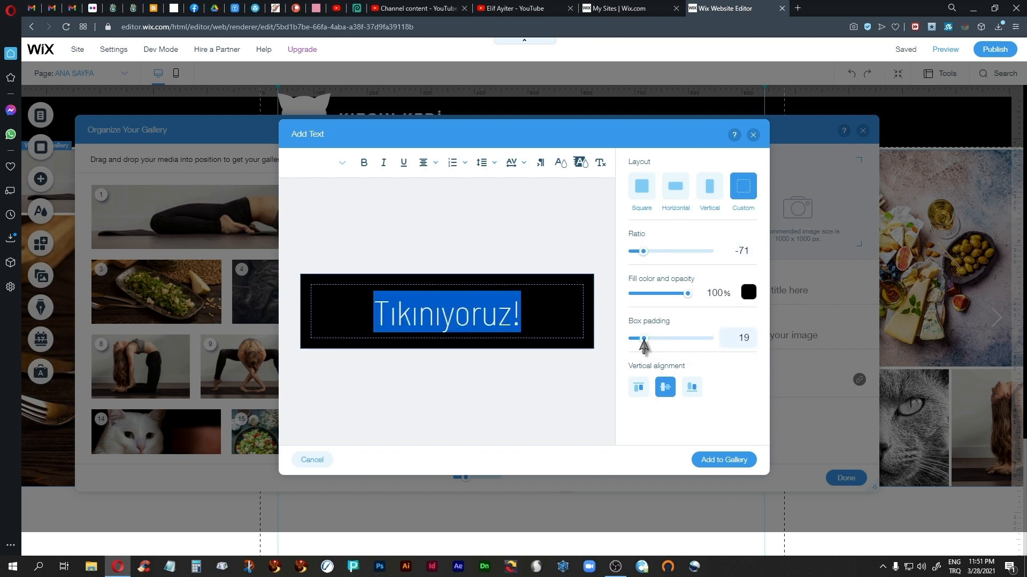
click(730, 460)
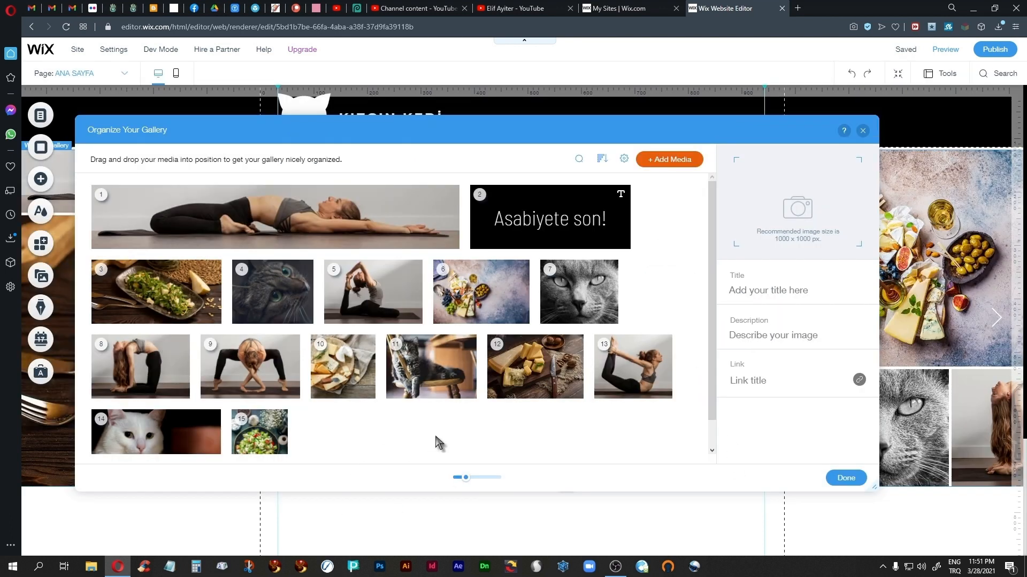
drag(342, 437, 342, 277)
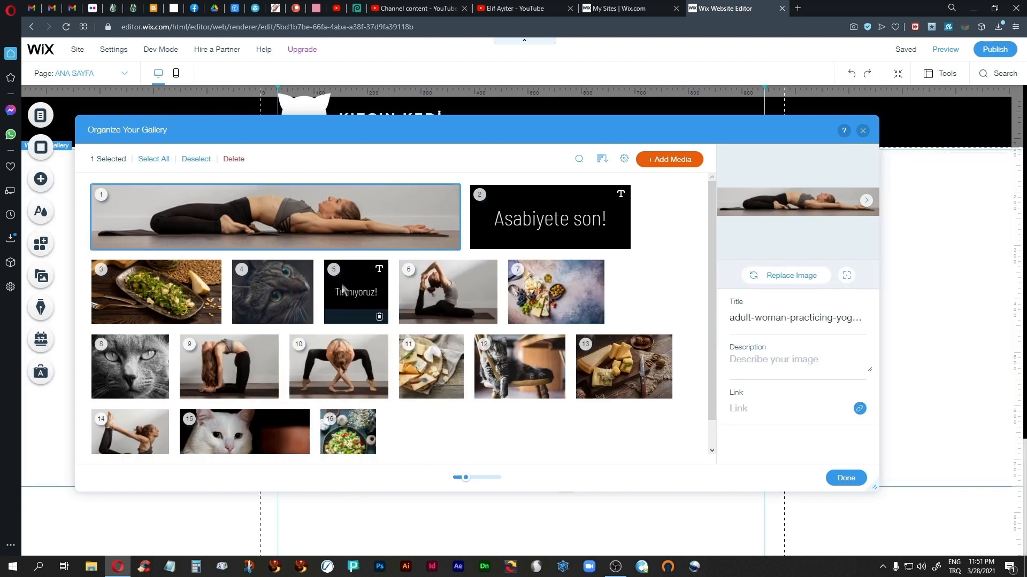
drag(467, 128, 439, 99)
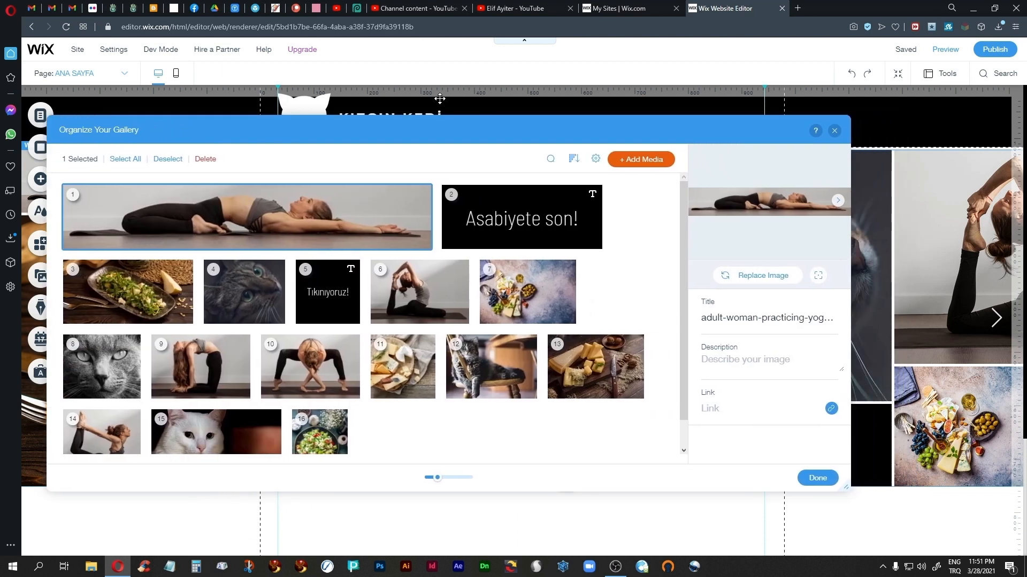
Add another text item to the gallery and replace its placeholder message with "Geriniyoruz!"
click(648, 161)
click(631, 266)
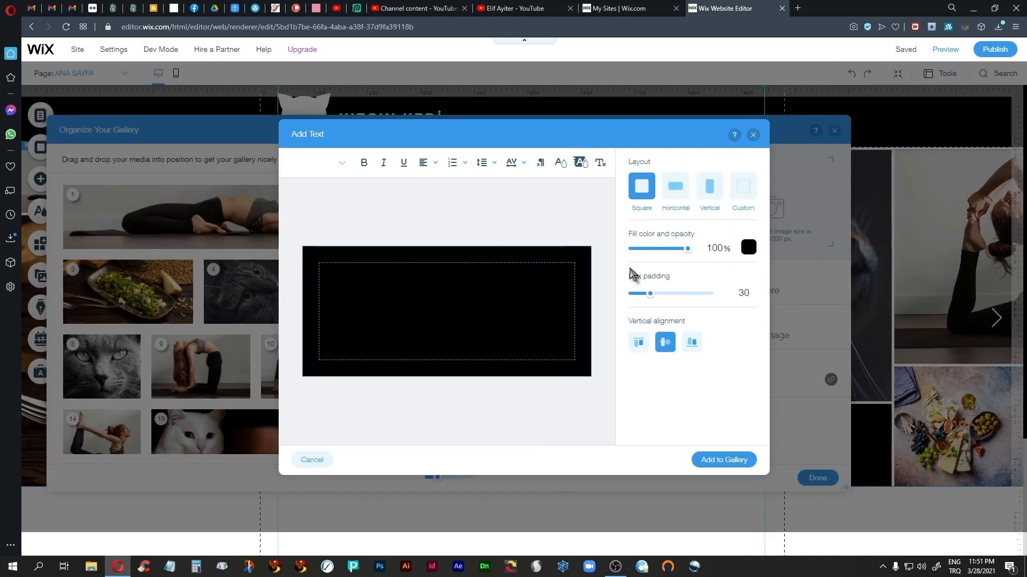
drag(474, 328, 311, 290)
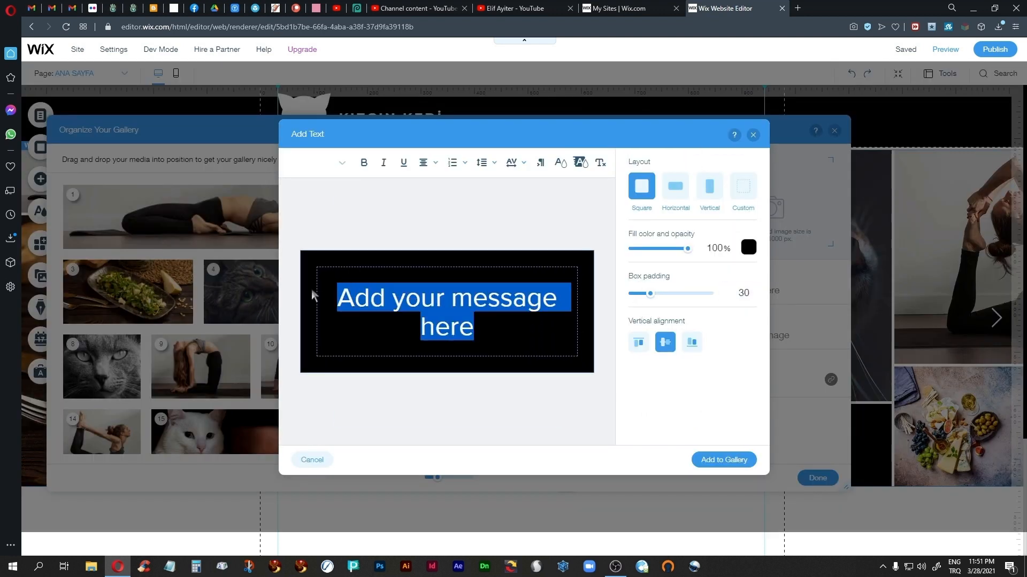
text(Geriniy)
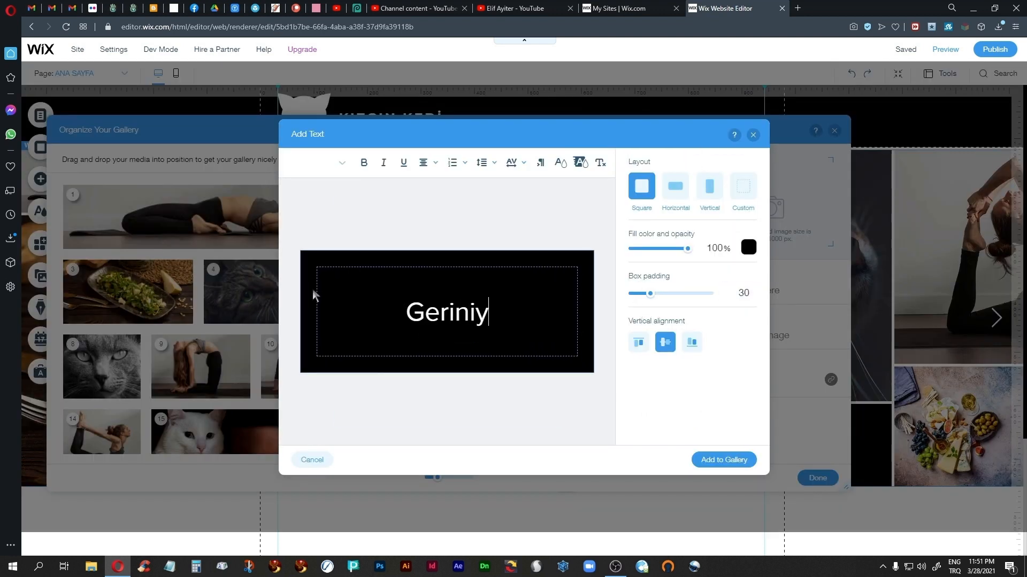
text(ortuz)
key(BackSpace)
key(BackSpace)
key(BackSpace)
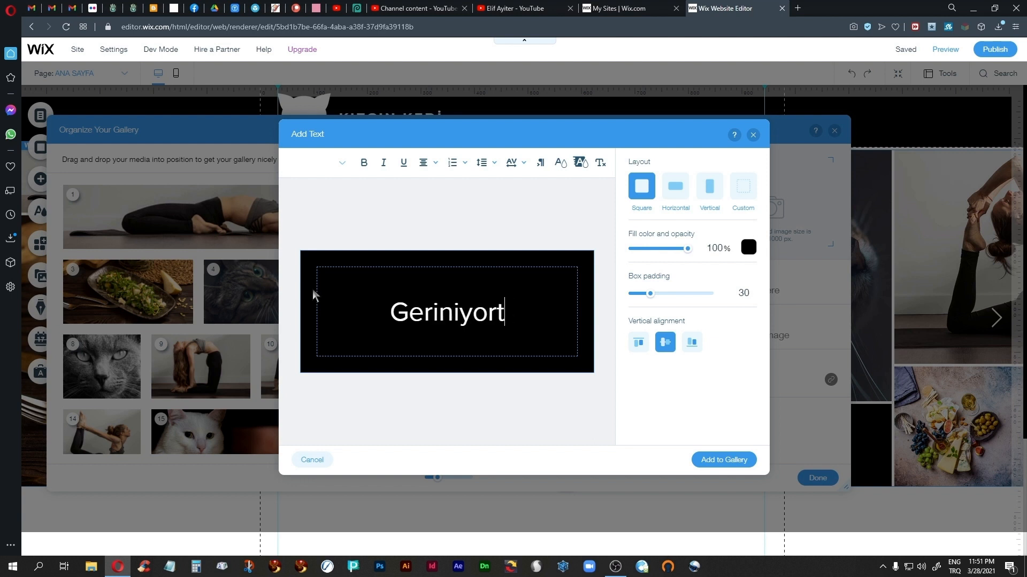
text(uz!)
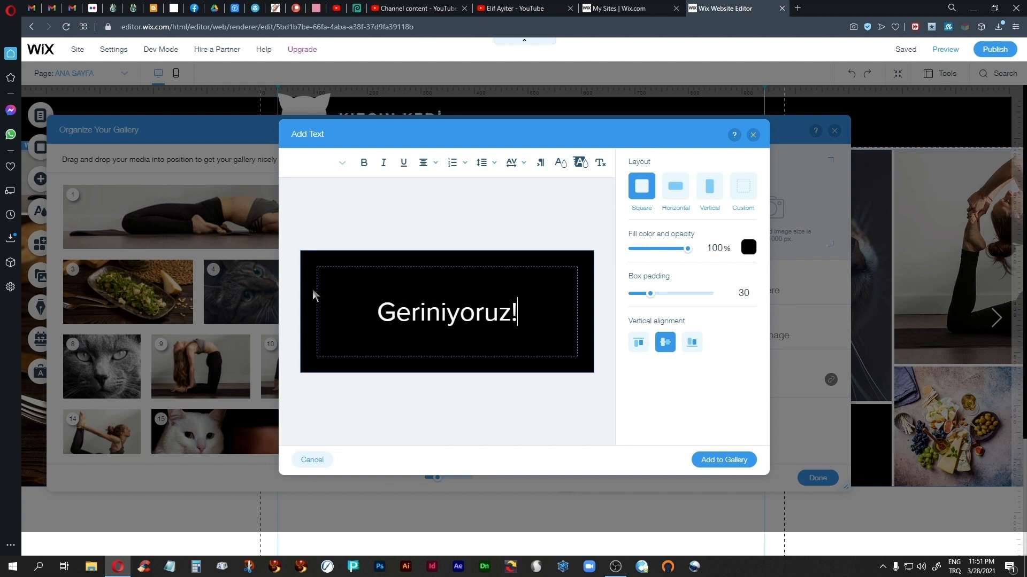
Format the whole "Geriniyoruz!" message in Barlow Semi Condensed Thin at a font size of 57 px
drag(507, 314, 380, 316)
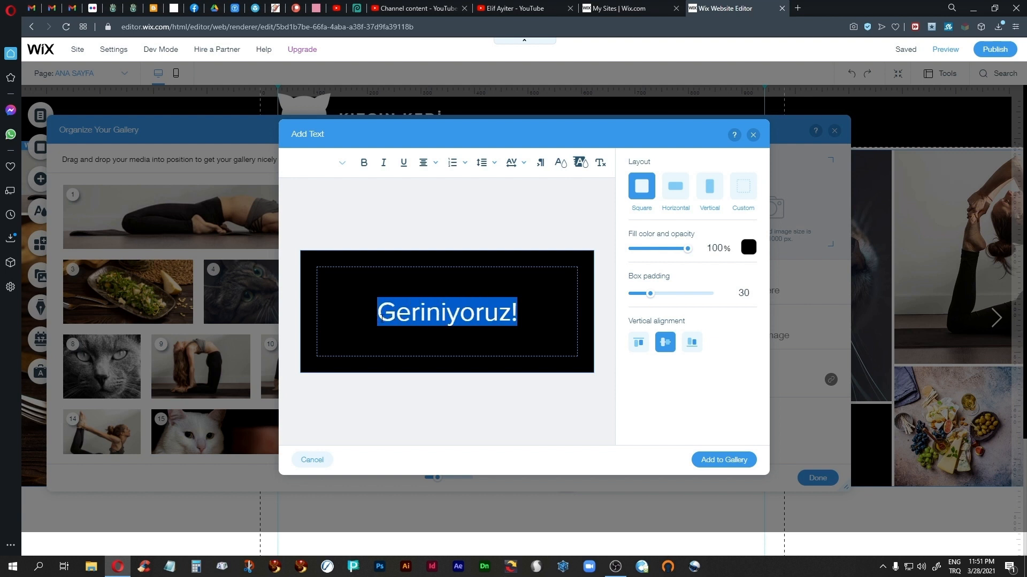
click(342, 164)
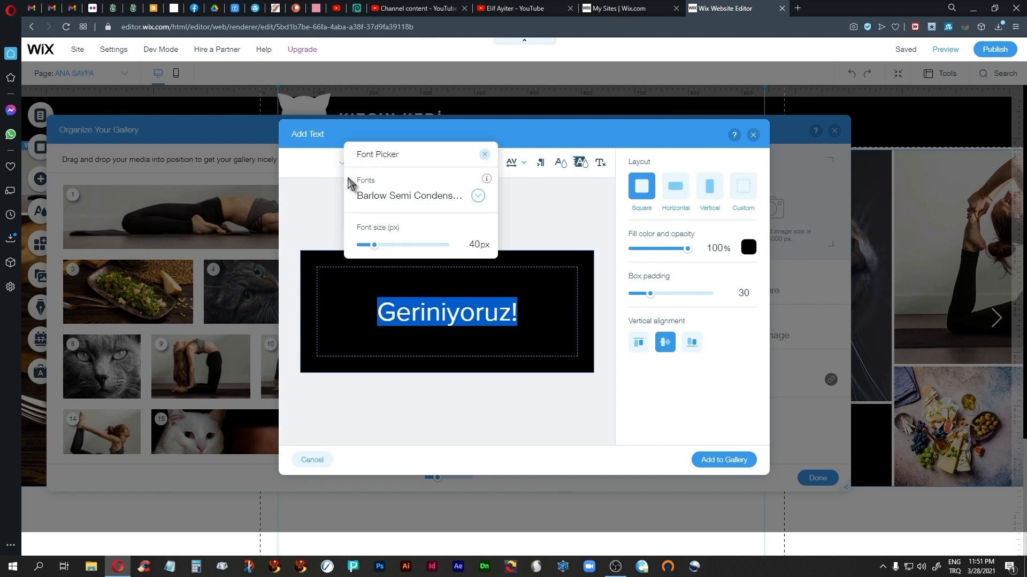
click(446, 201)
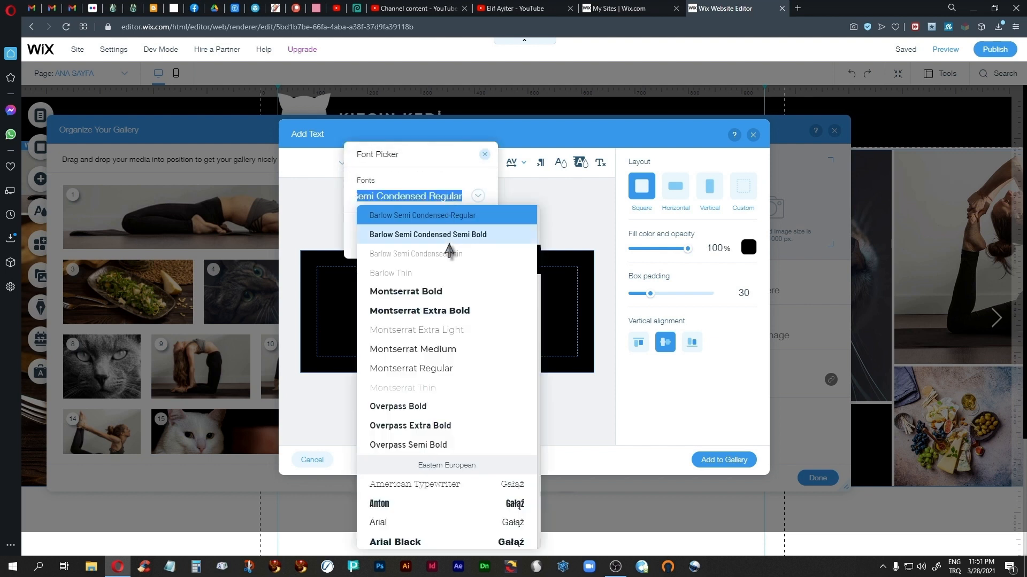
click(451, 260)
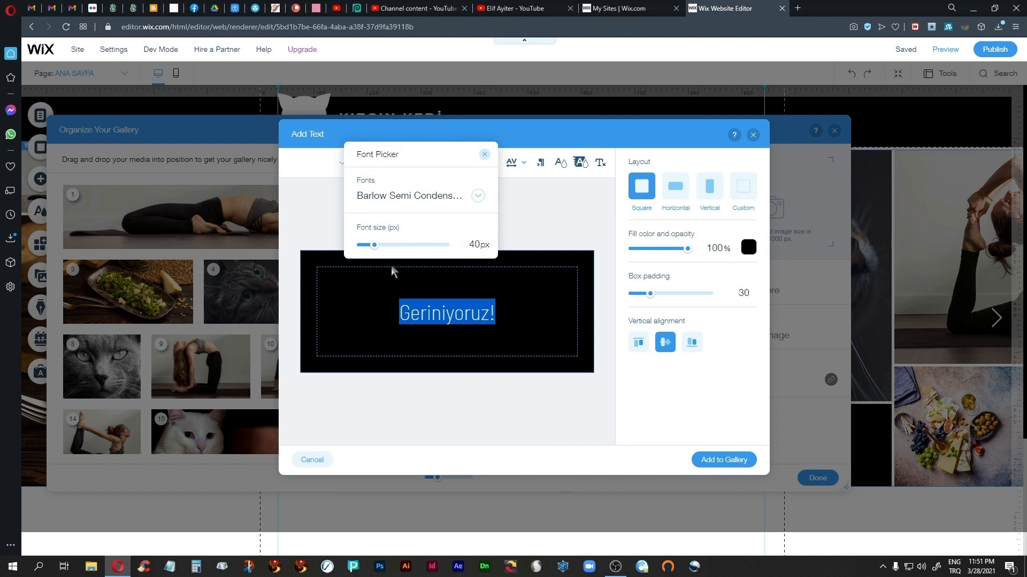
drag(374, 245, 381, 245)
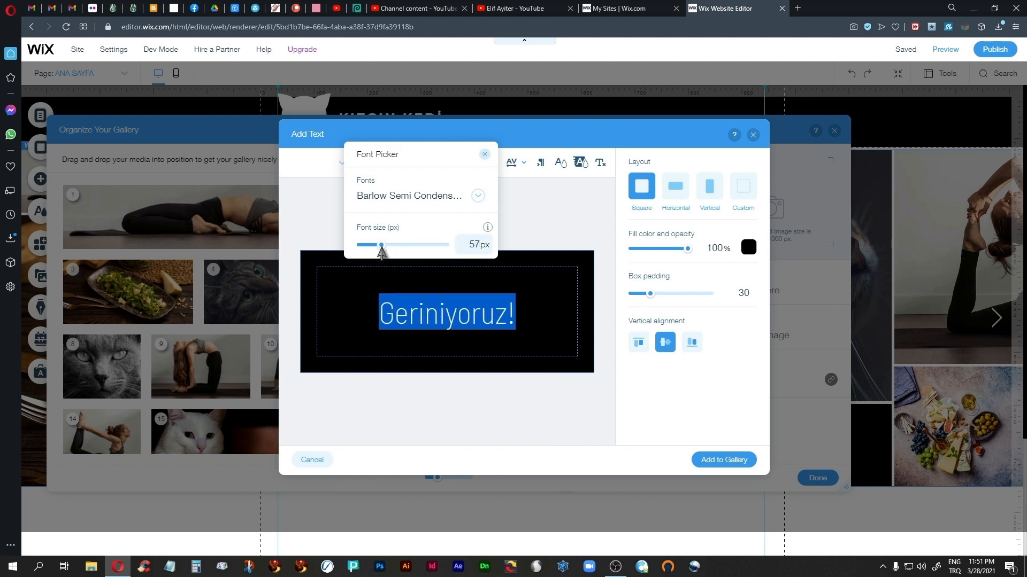
click(481, 155)
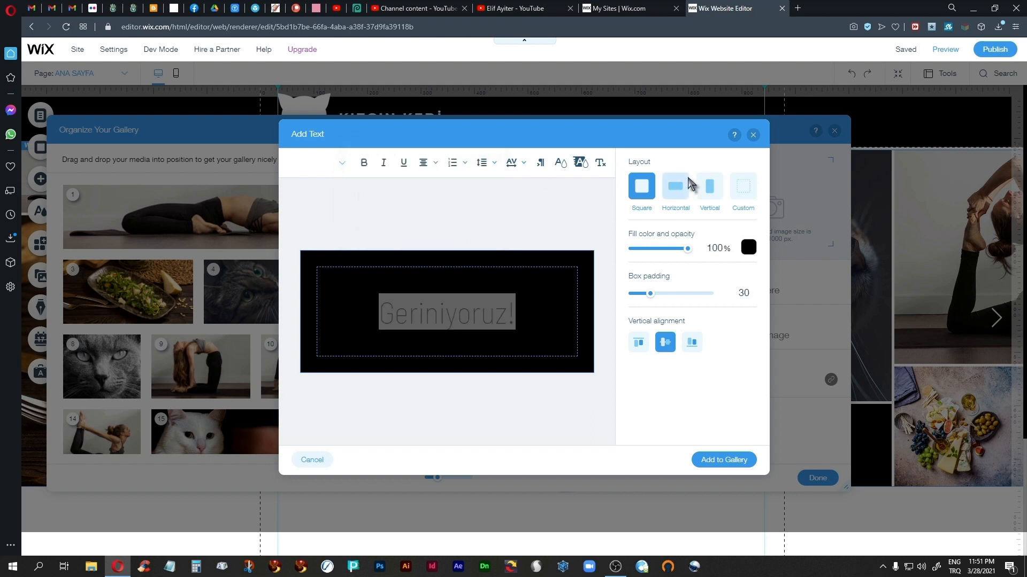
Give the "Geriniyoruz!" text box a custom layout with ratio -66 and box padding 15, and add it to the gallery in tenth place
click(742, 188)
drag(650, 256, 646, 258)
drag(649, 339, 642, 345)
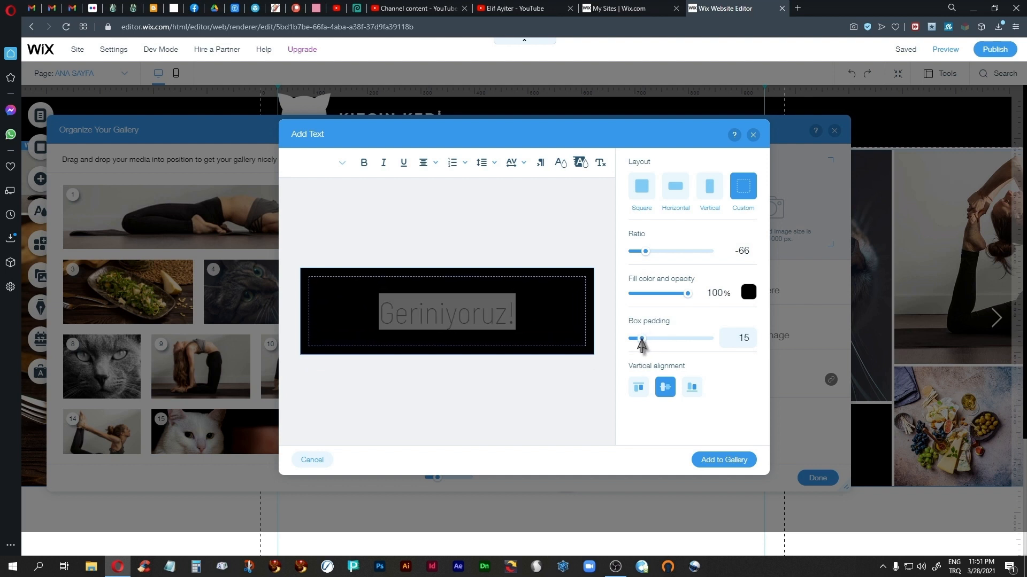
click(734, 461)
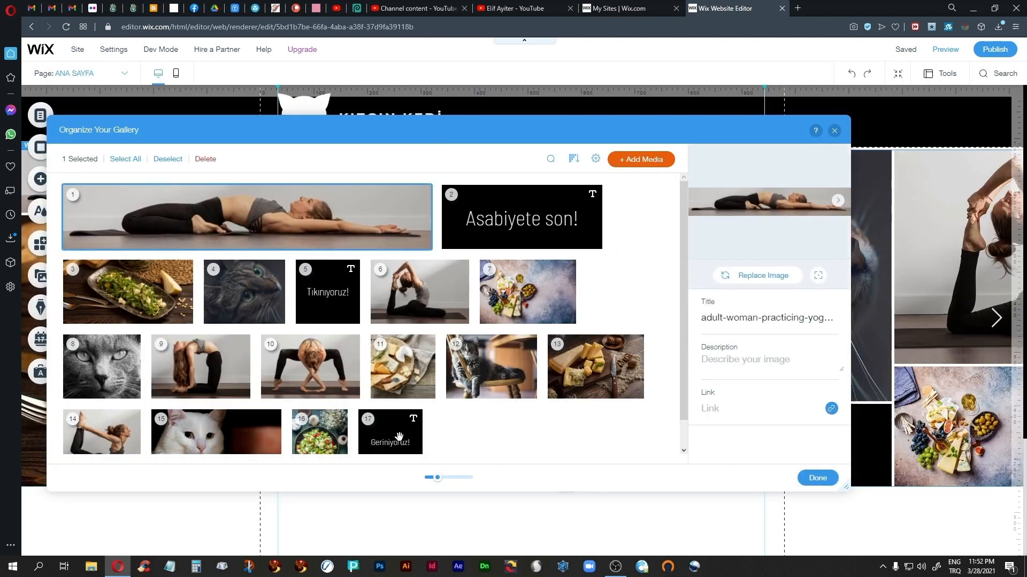
drag(399, 436, 287, 356)
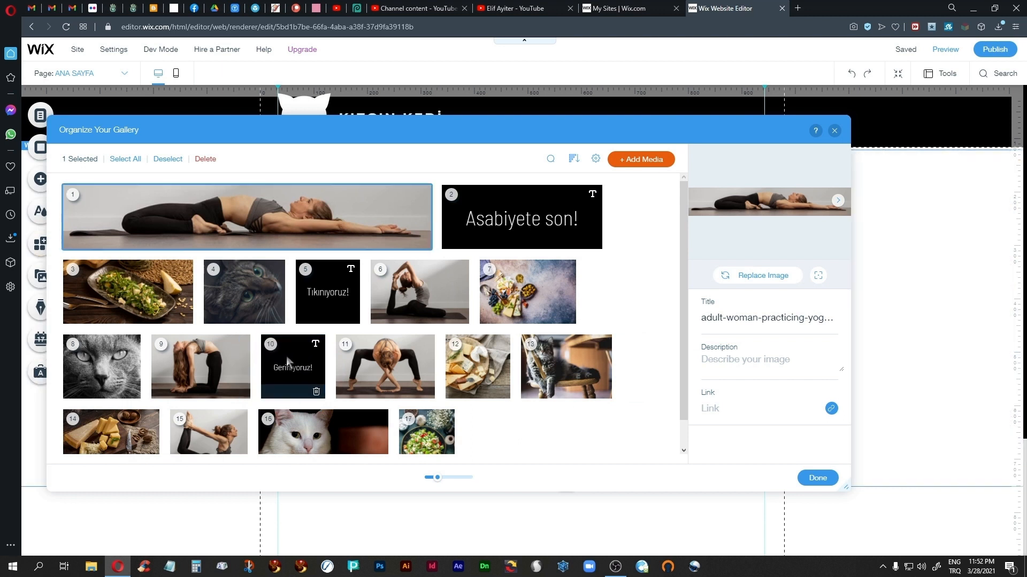
click(807, 479)
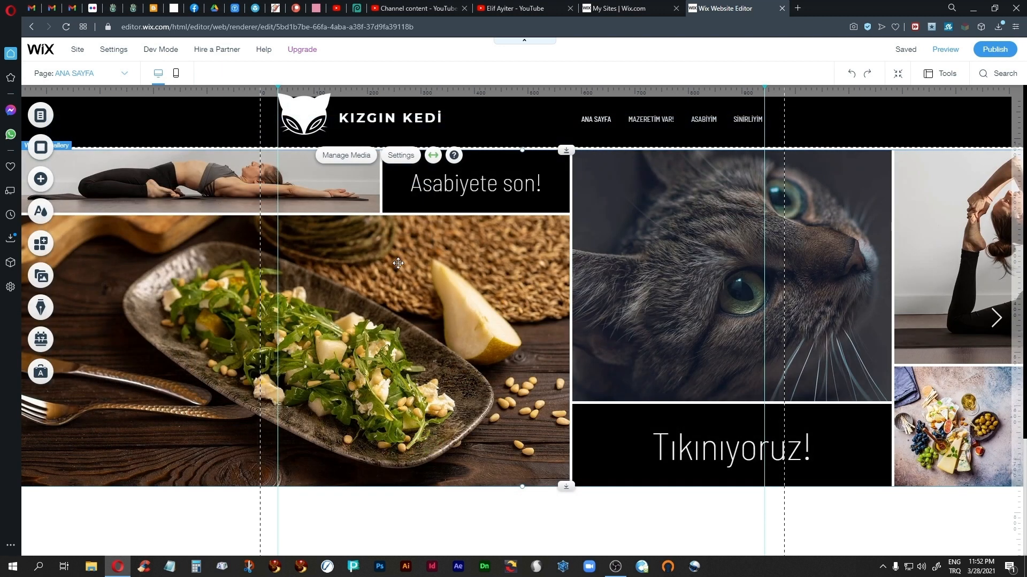
Customize the gallery's collage layout by setting the gallery orientation to vertical
click(401, 155)
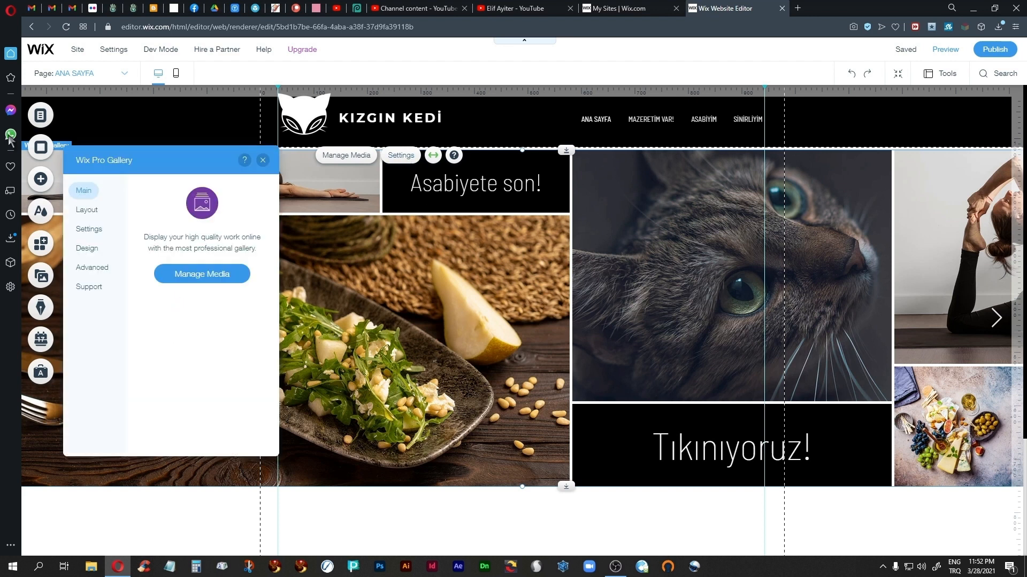
click(87, 210)
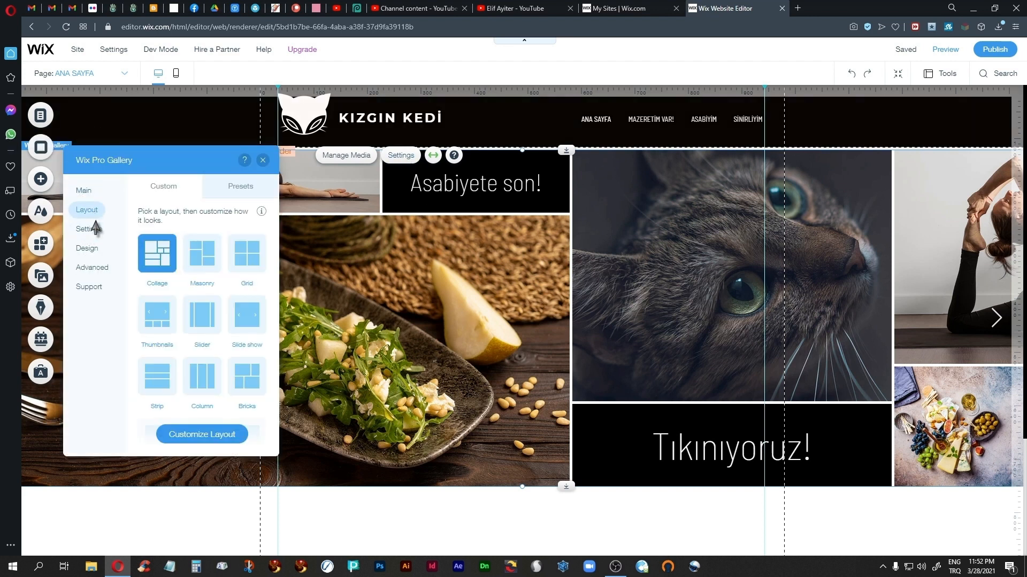
click(202, 433)
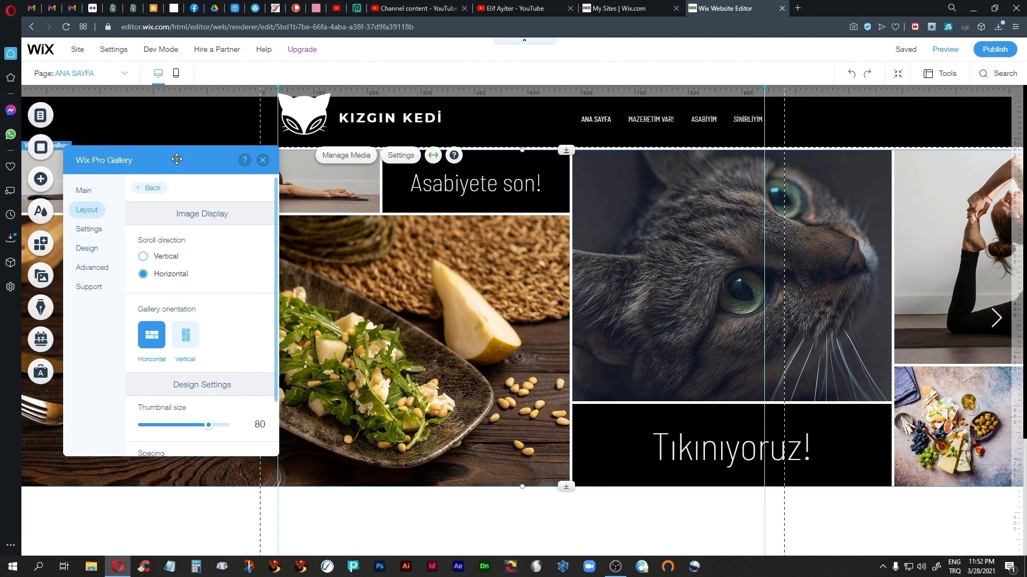
drag(176, 160, 531, 105)
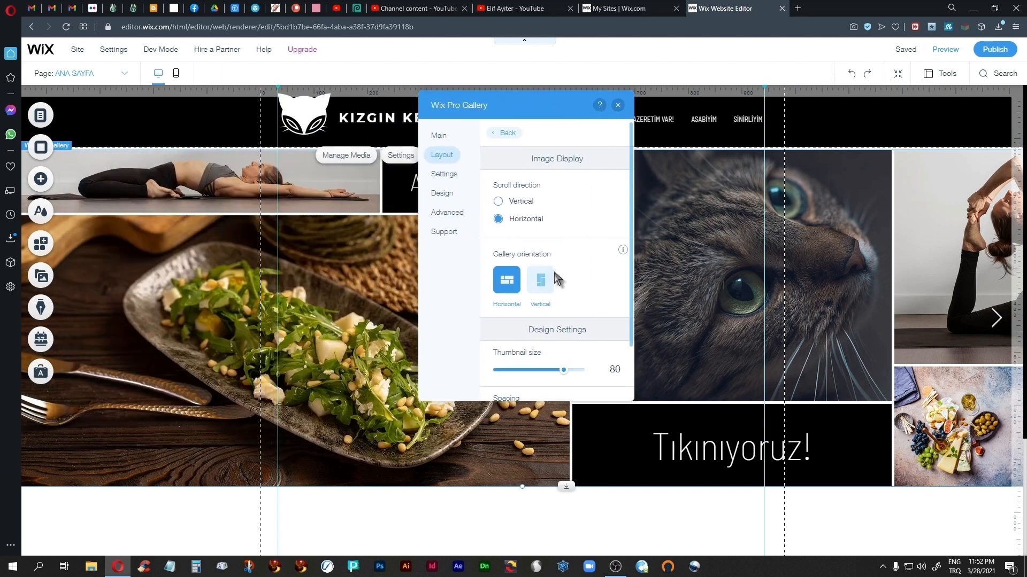
click(541, 282)
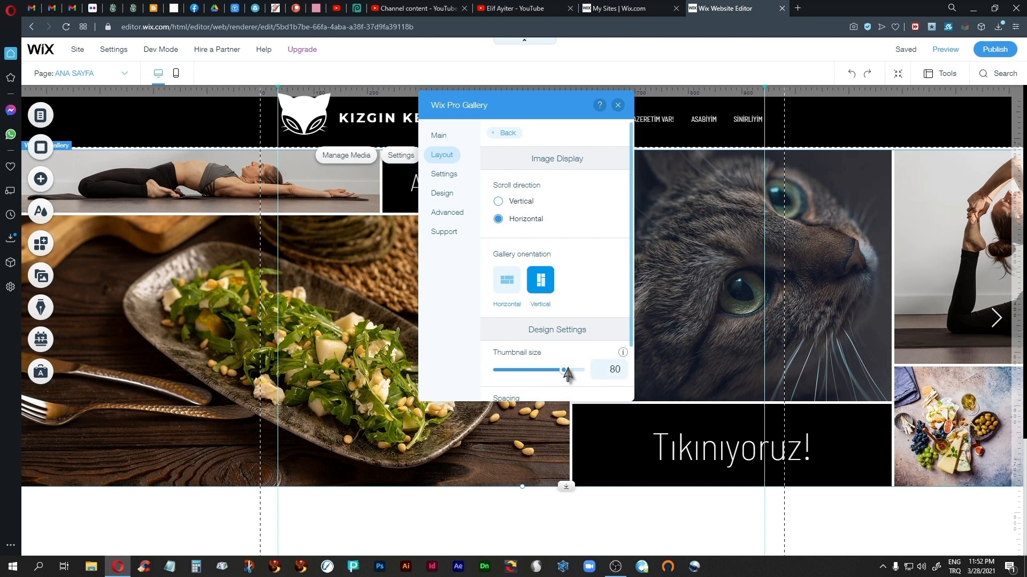
Set the gallery's thumbnail size to 49 and its collage density to 90%
drag(561, 371, 542, 379)
scroll(569, 353, down, 2)
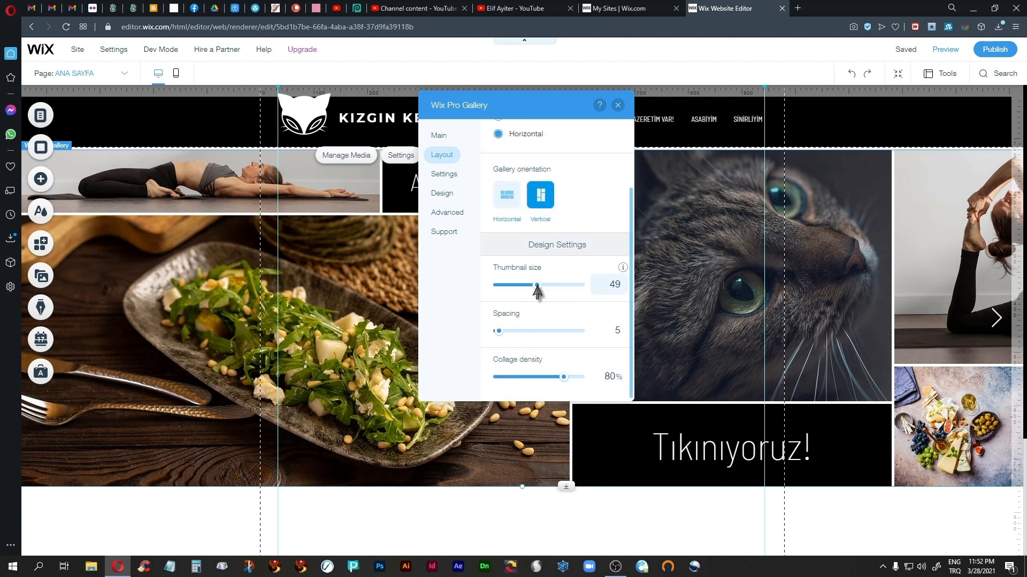
mouse_move(562, 375)
mouse_down()
mouse_move(555, 380)
mouse_move(580, 381)
mouse_move(546, 382)
mouse_move(569, 379)
mouse_up()
Try the horizontal gallery orientation, return to vertical, and set the gallery's scroll direction to vertical
click(497, 208)
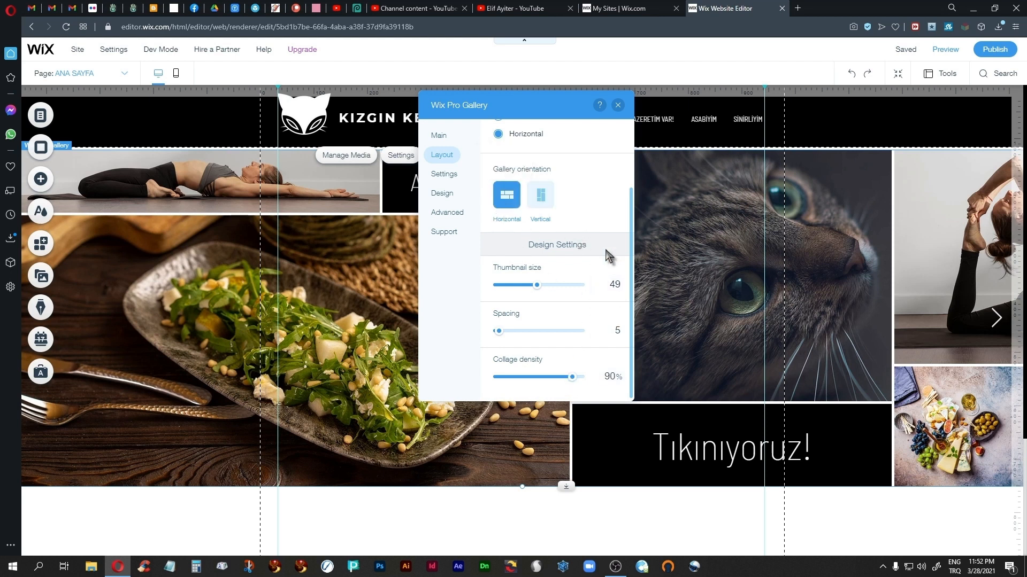
click(537, 207)
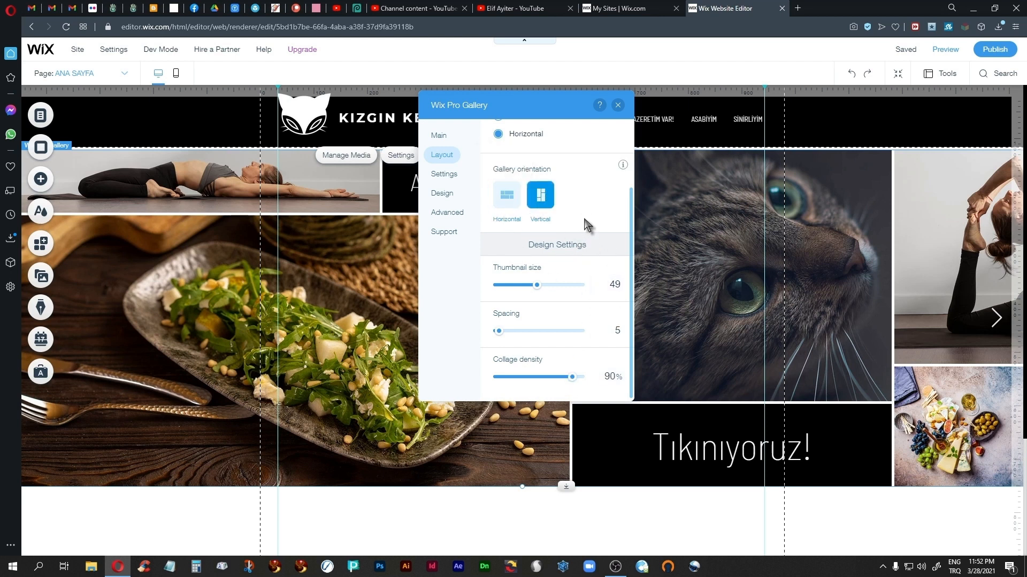
scroll(586, 225, up, 2)
click(509, 201)
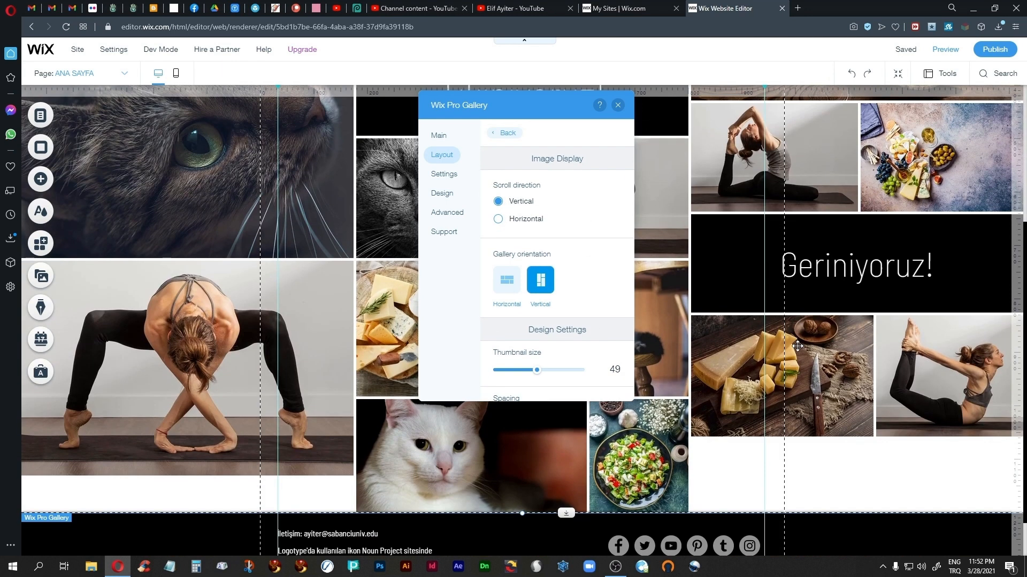
Reduce the gallery's thumbnail size to 14 and its spacing to 3
scroll(797, 347, up, 4)
drag(550, 107, 812, 131)
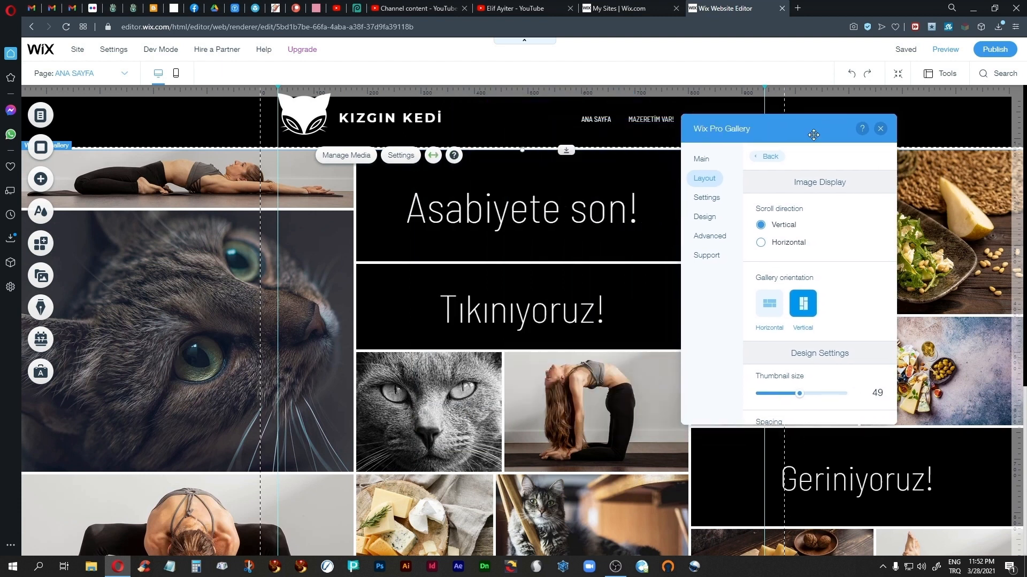
drag(800, 398, 770, 399)
scroll(837, 318, down, 3)
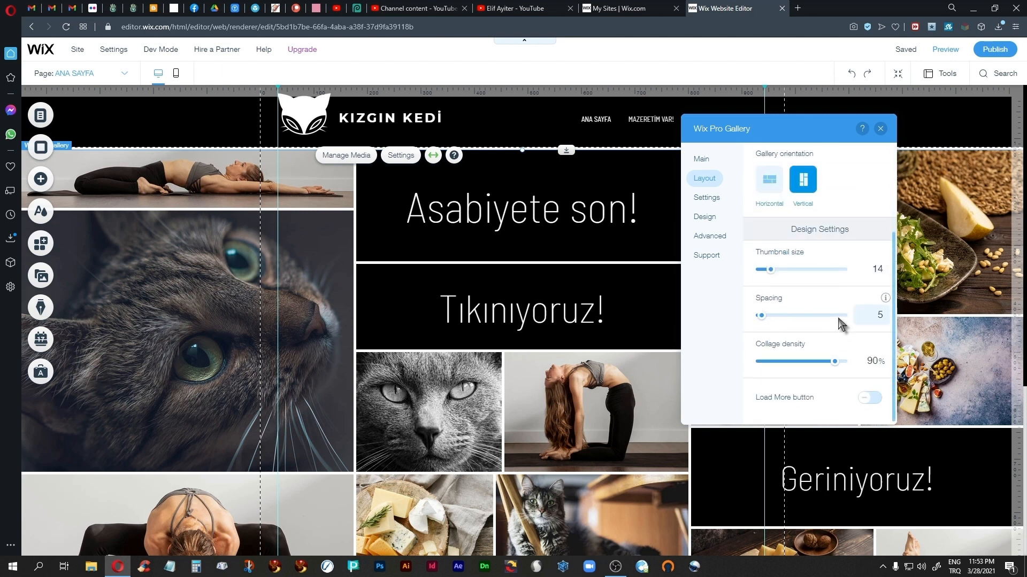
click(884, 313)
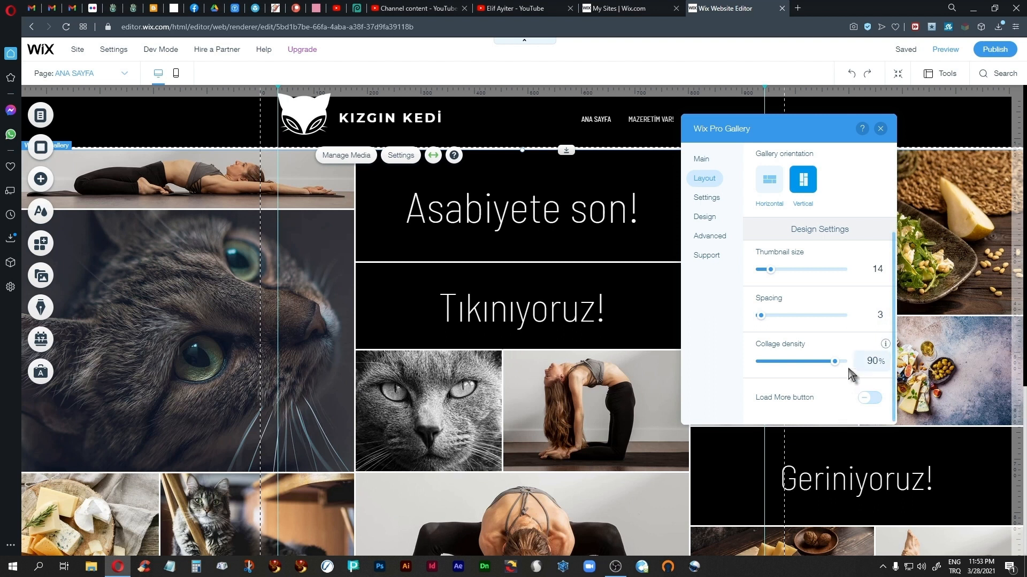
Try a collage density of 100%, return it to 90%, and set the thumbnail size to 7
mouse_move(835, 362)
mouse_down()
mouse_move(784, 365)
mouse_move(841, 369)
mouse_up()
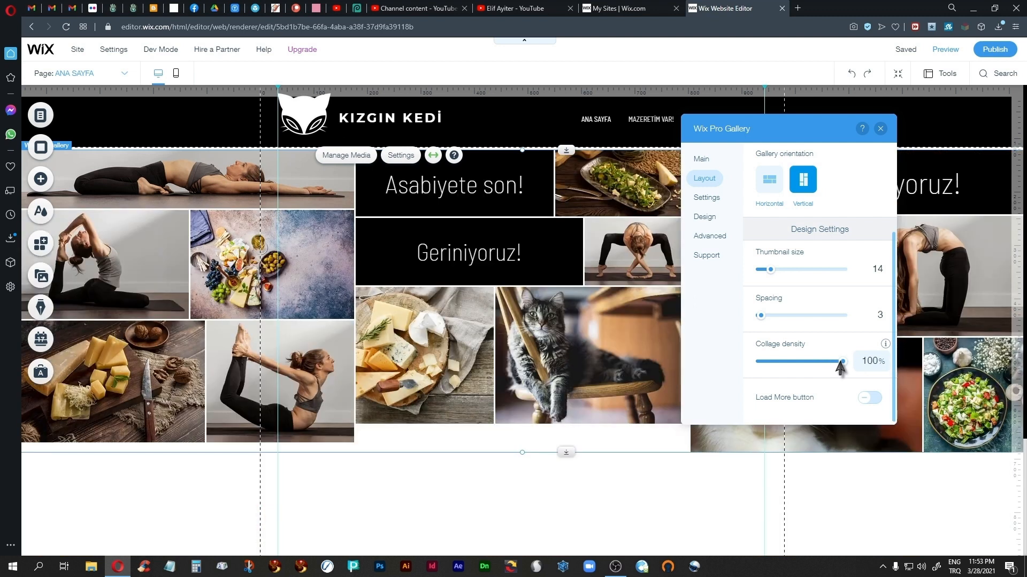
drag(842, 367, 836, 368)
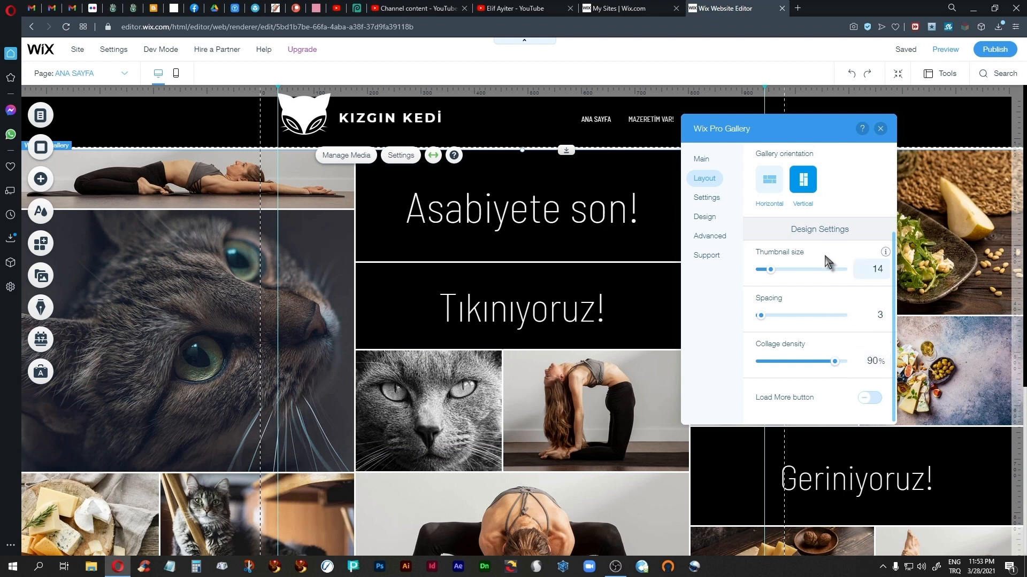
drag(771, 270, 767, 270)
drag(766, 270, 765, 270)
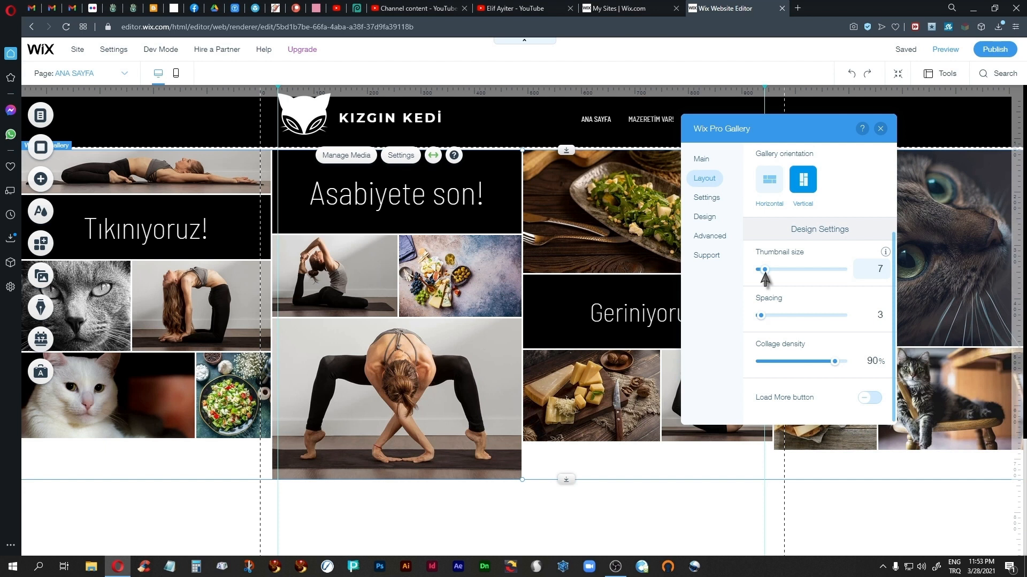
click(881, 129)
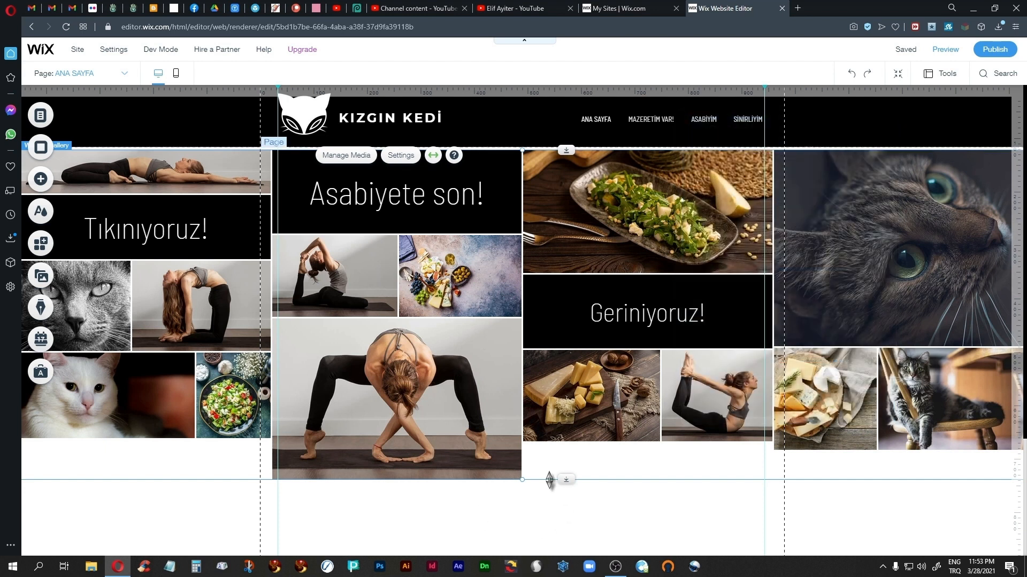
Try stretching the gallery's lower edge down toward the footer, and bring it back up to the collage
scroll(571, 391, down, 3)
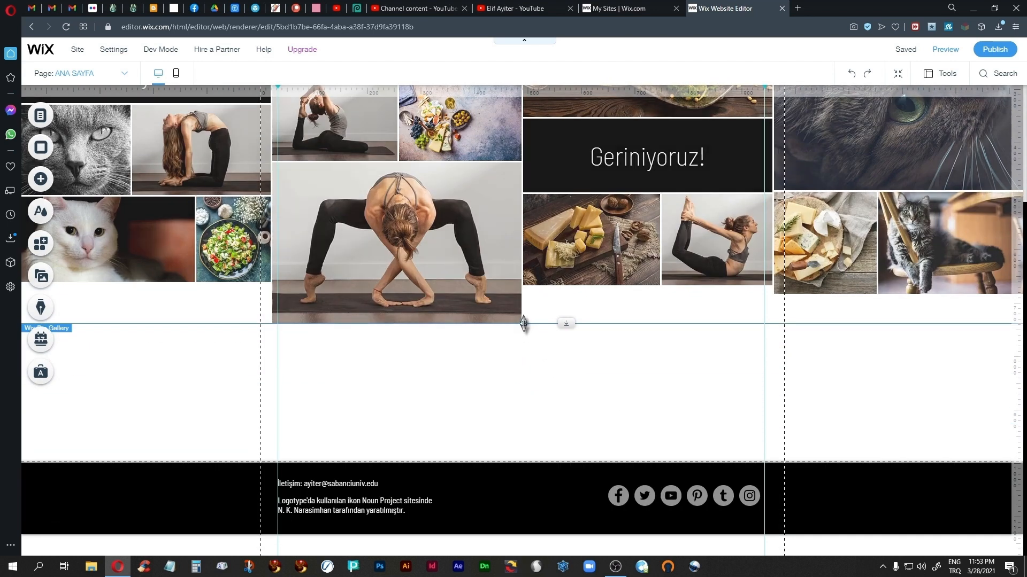
drag(527, 323, 525, 425)
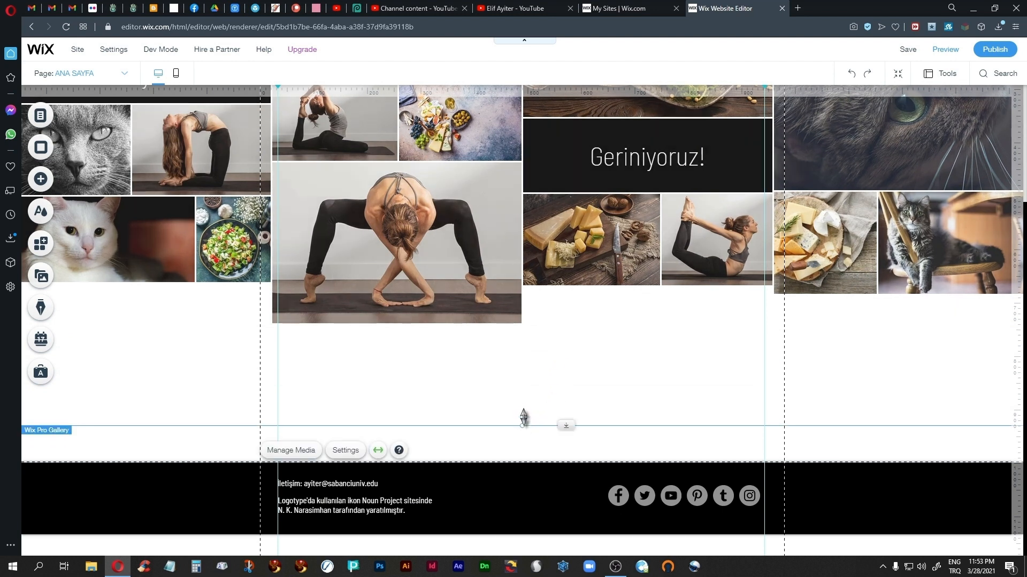
drag(522, 424, 528, 323)
scroll(552, 394, up, 3)
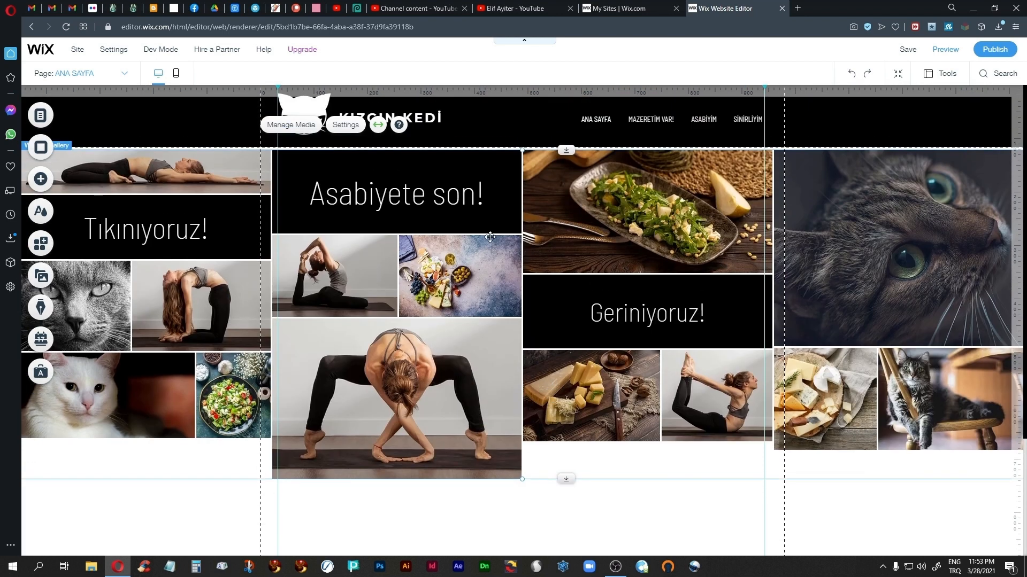
Reopen the gallery's collage layout customization and set the thumbnail size to 9
click(345, 126)
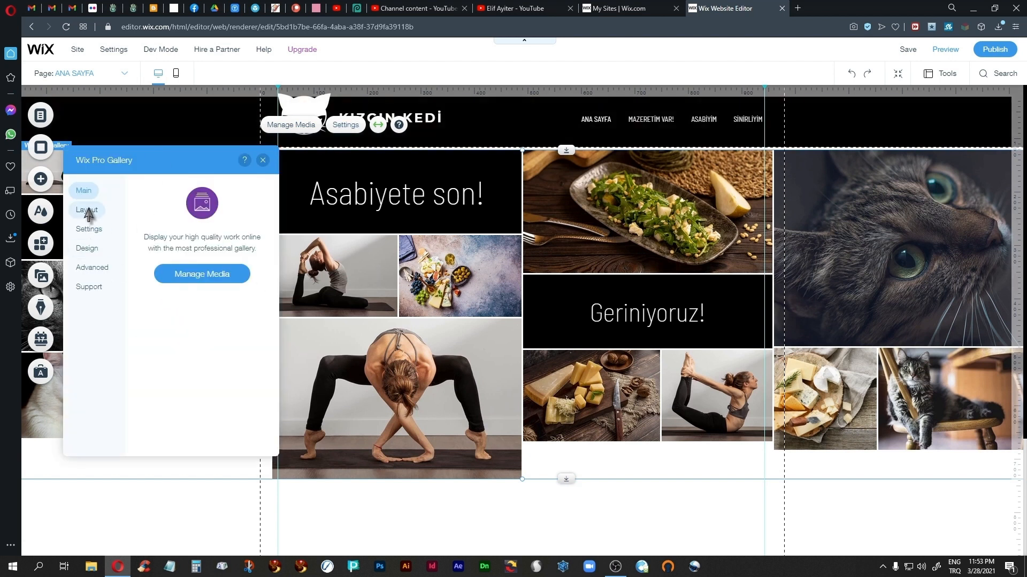
click(86, 210)
click(202, 436)
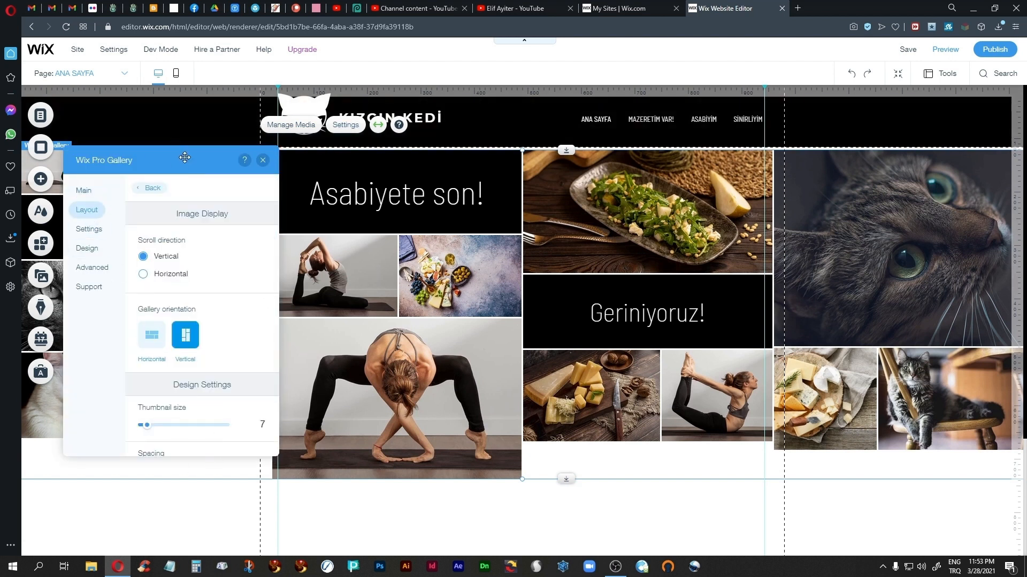
drag(185, 157, 845, 196)
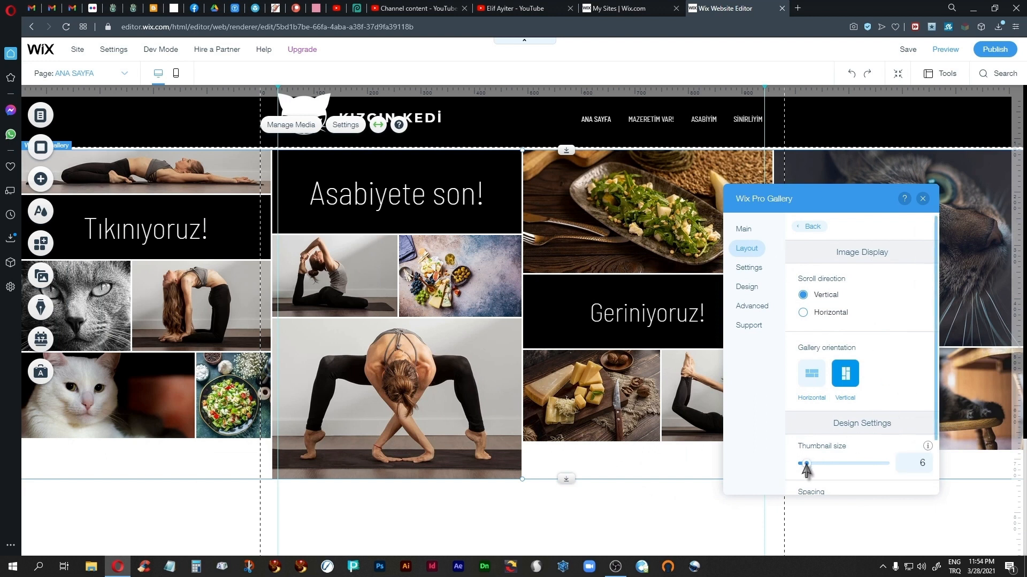
drag(807, 464, 808, 464)
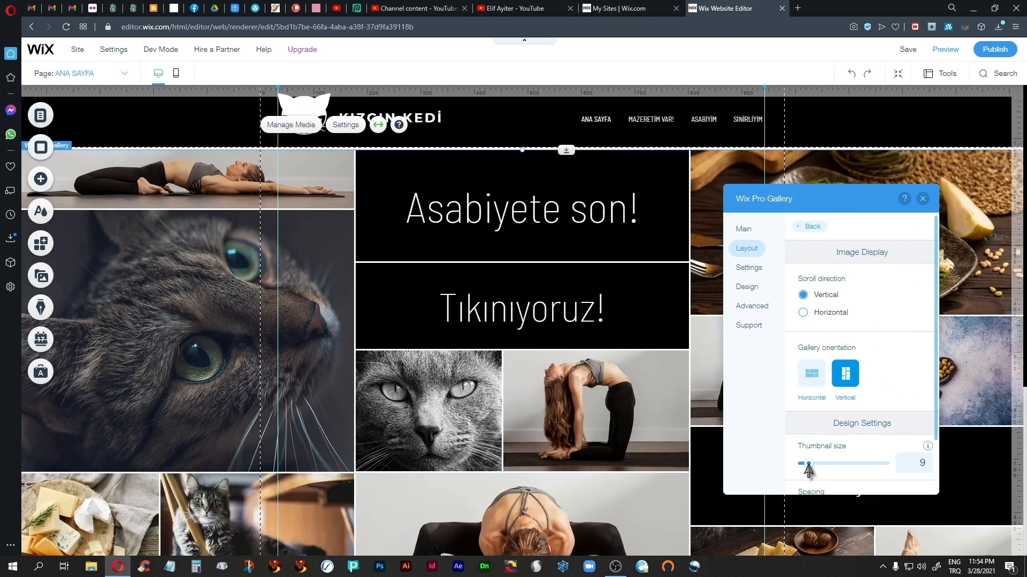
click(922, 199)
Move the "Tıkınıyoruz!" text tile to seventh place in the gallery's media order
click(291, 125)
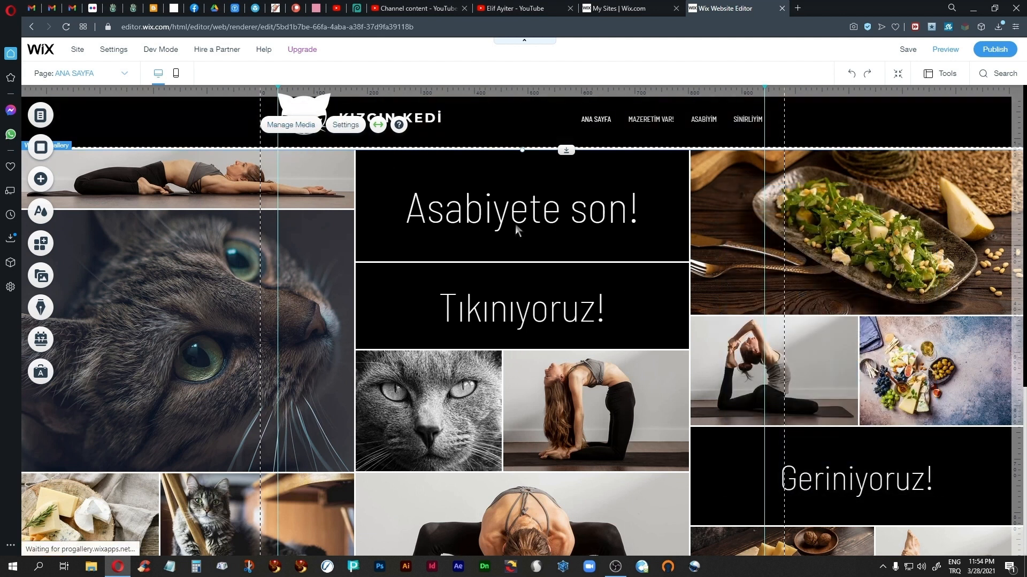
drag(440, 343, 476, 128)
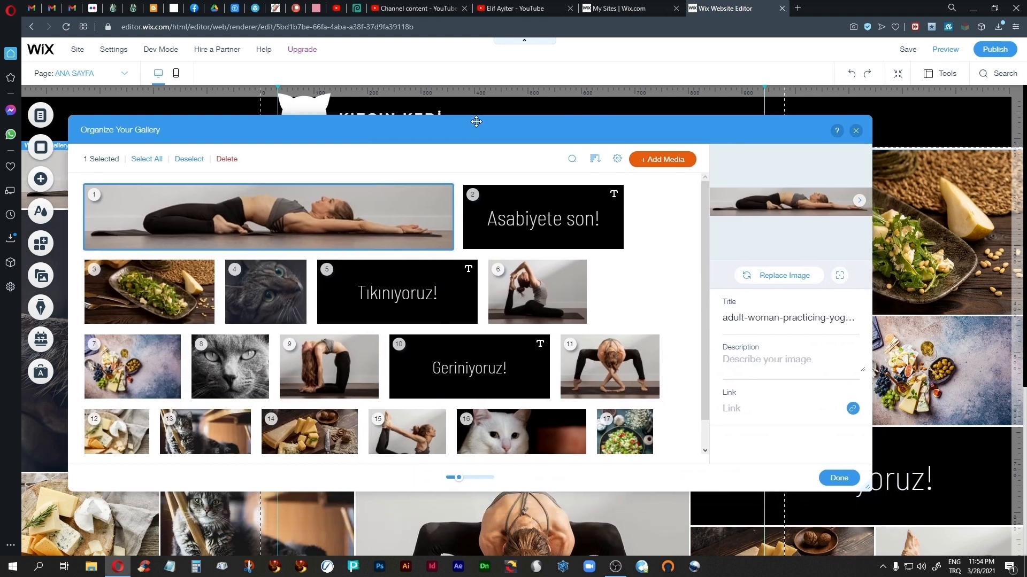
drag(392, 287, 582, 291)
drag(435, 141, 486, 62)
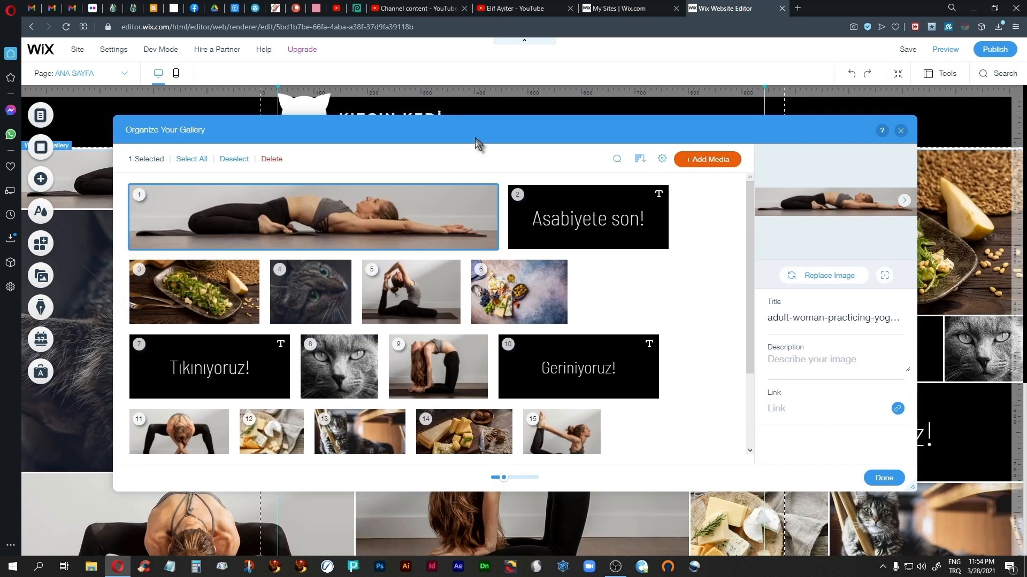
Move the "Geriniyoruz!" text tile to thirteenth place in the gallery and apply the new order
drag(552, 356, 259, 442)
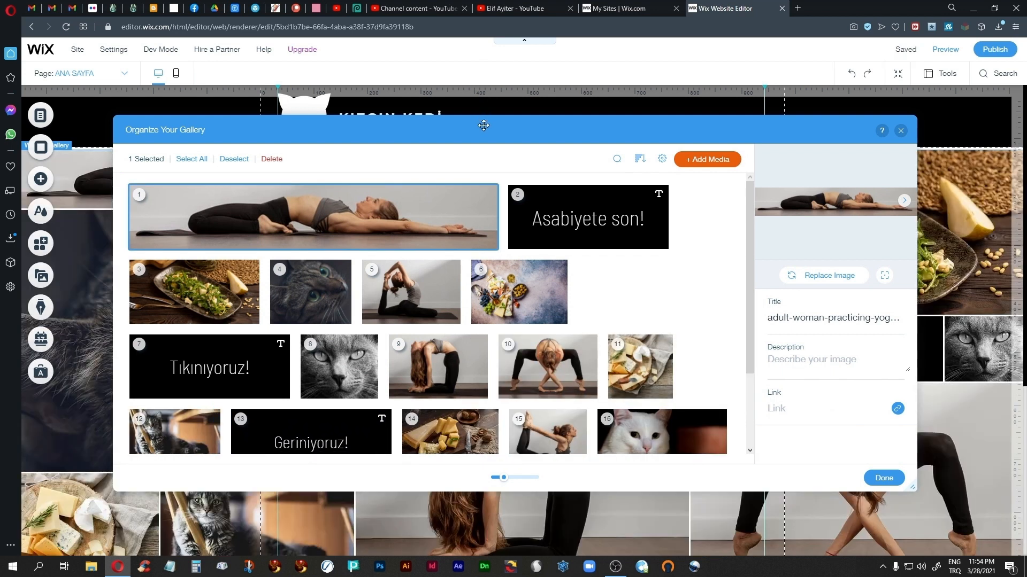
drag(483, 126, 650, 493)
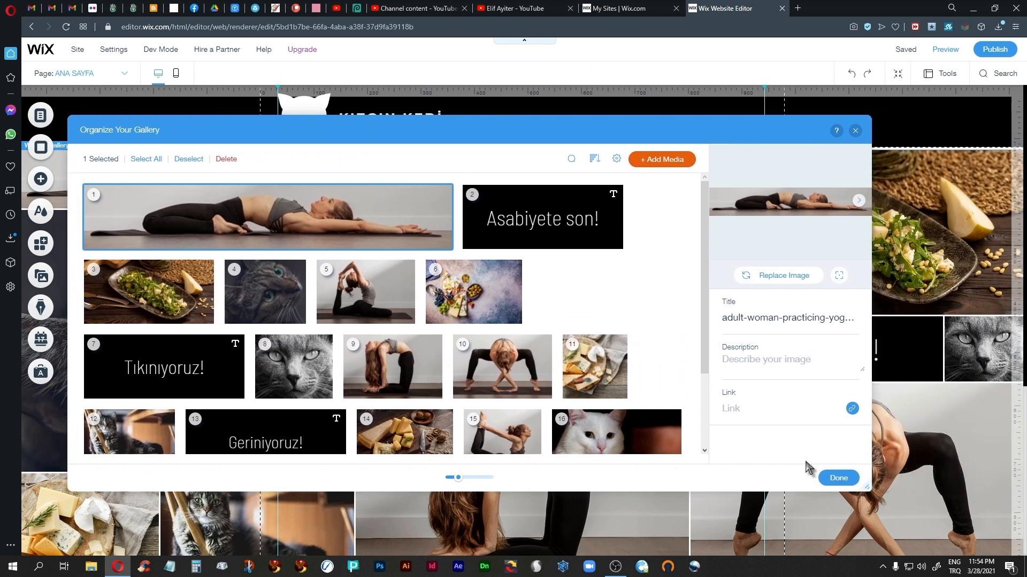
click(823, 478)
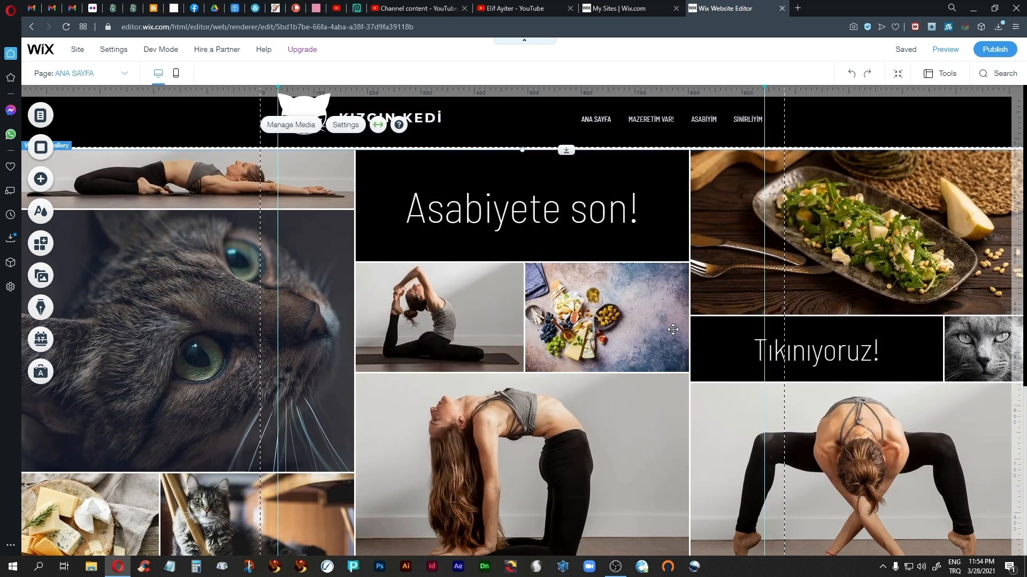
Nudge the gallery slightly up against the header and check the page in preview before returning to the editor
scroll(666, 323, down, 4)
scroll(666, 323, down, 2)
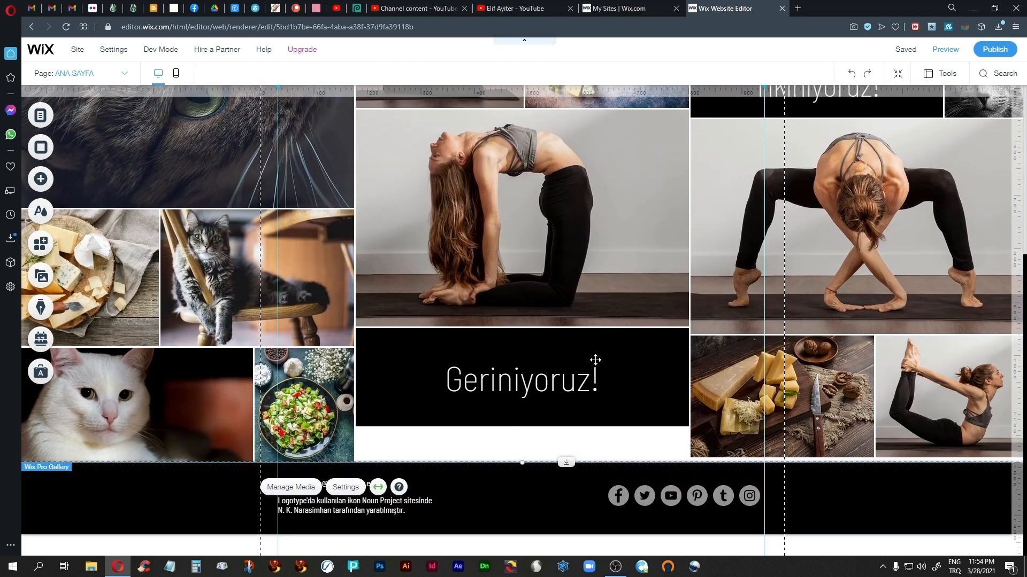
click(501, 498)
scroll(556, 356, up, 1)
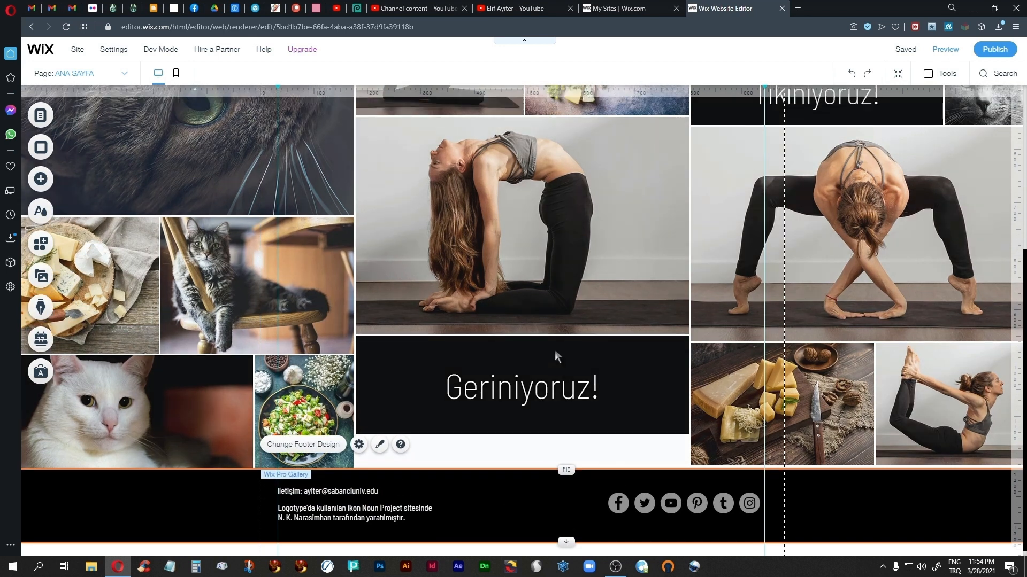
scroll(554, 351, up, 5)
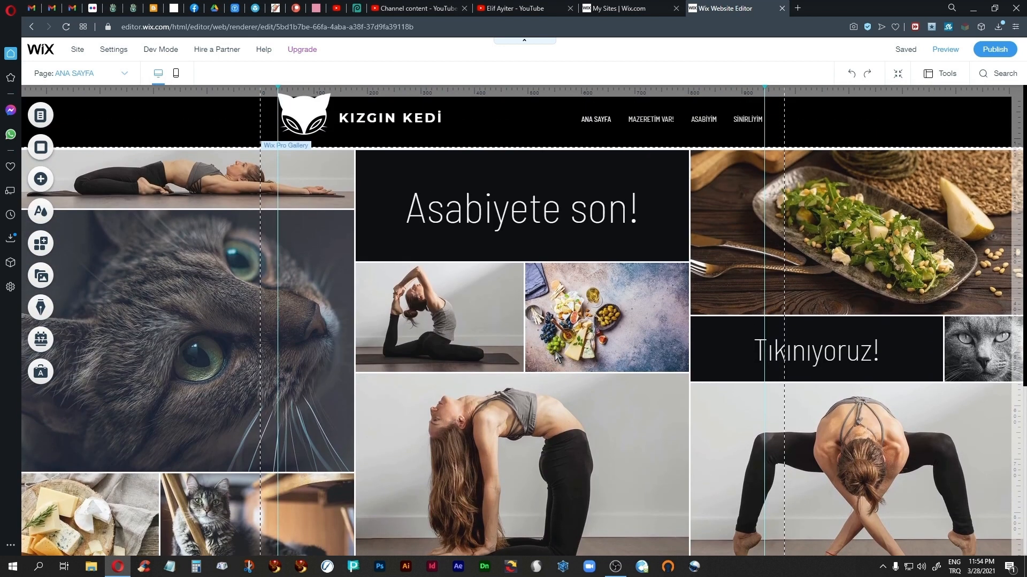
click(492, 168)
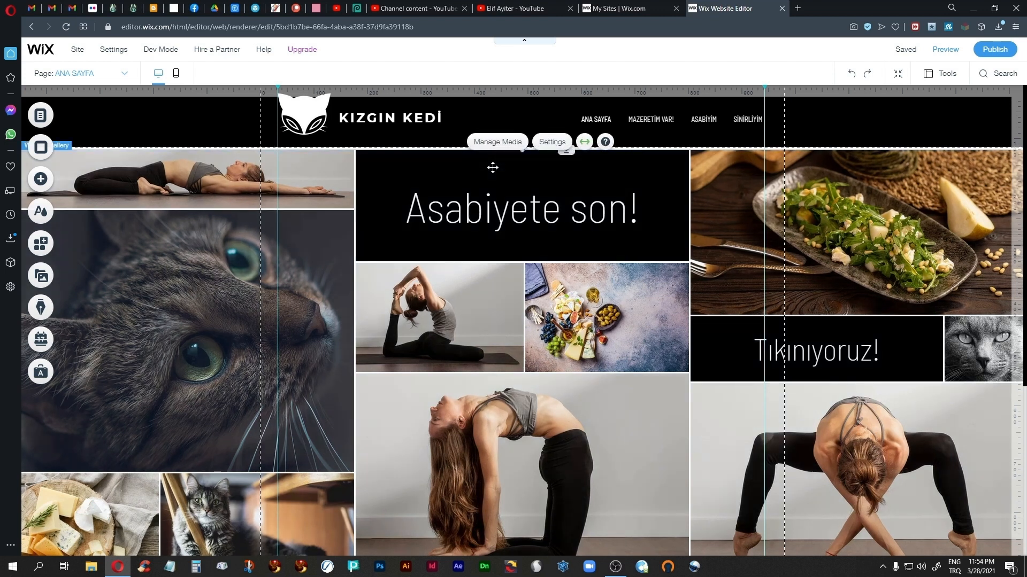
key(Up)
key(Up)
key(Up)
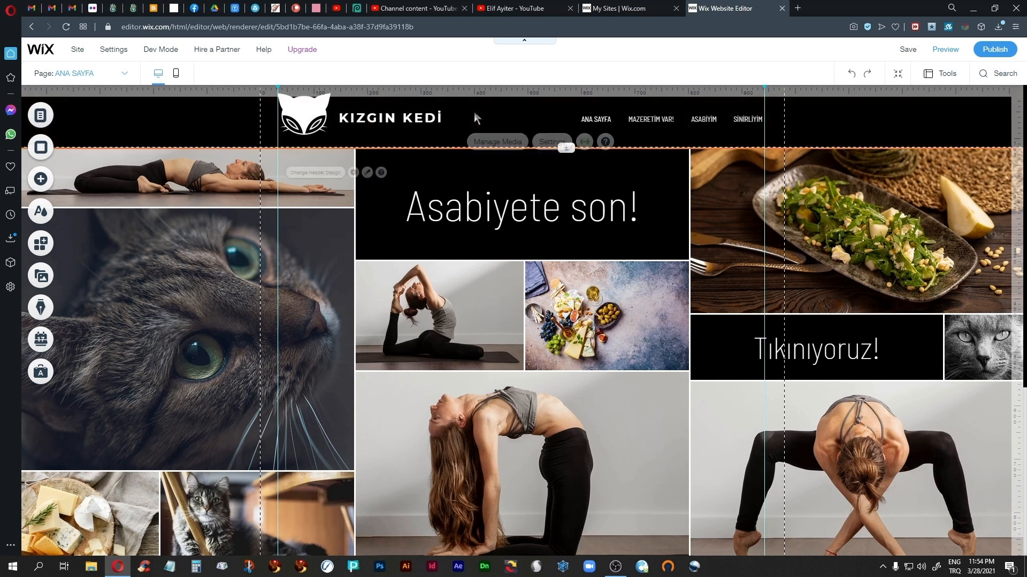
click(946, 52)
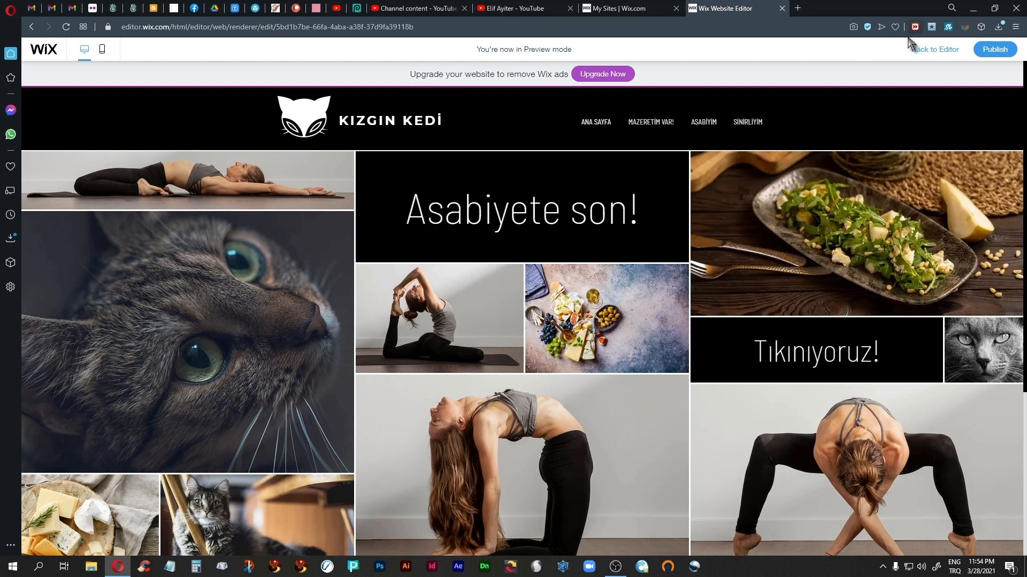
click(926, 51)
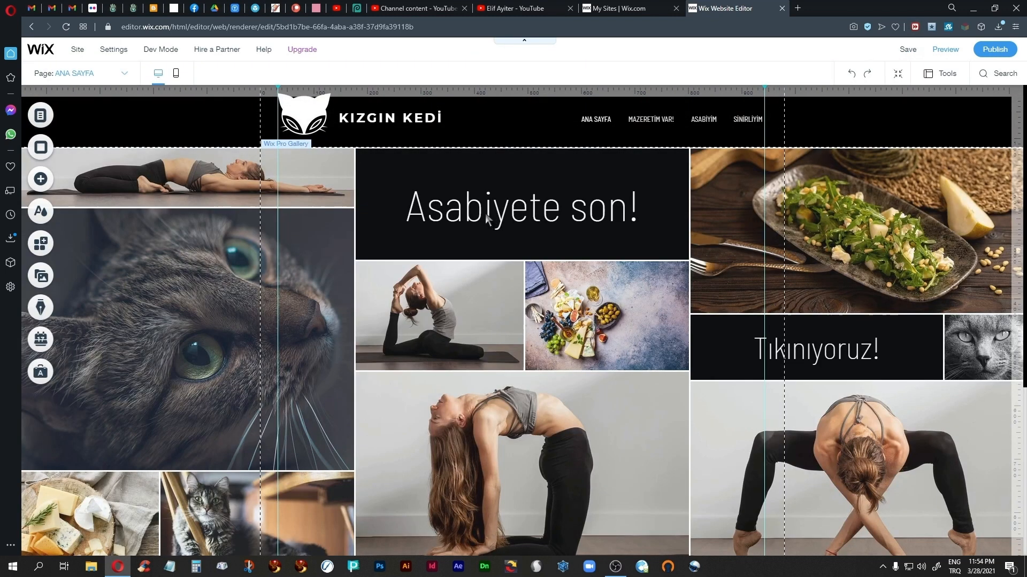
Open the gallery's media organizer and select the first yoga image to show its title, description and link details
click(487, 159)
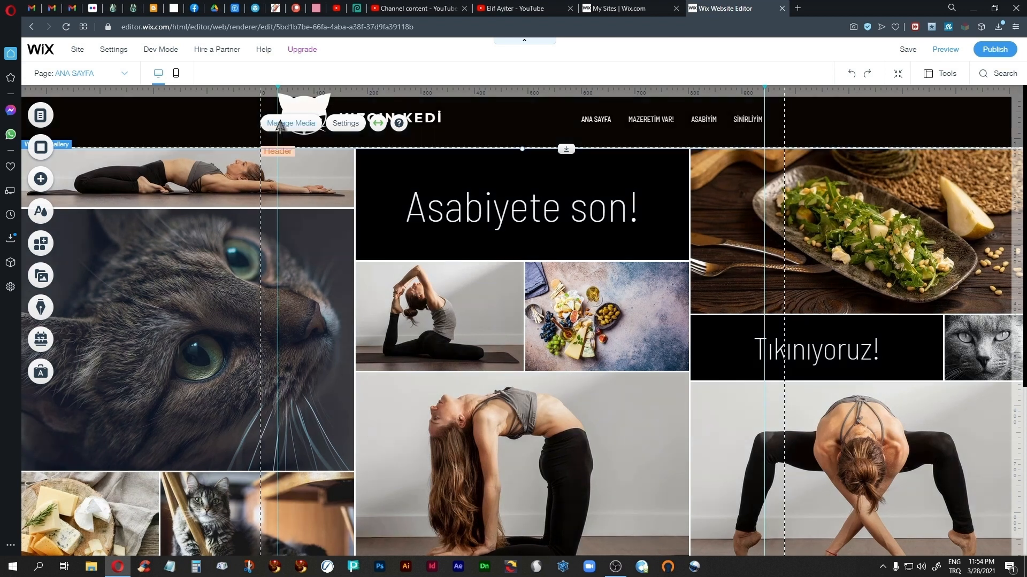
click(281, 124)
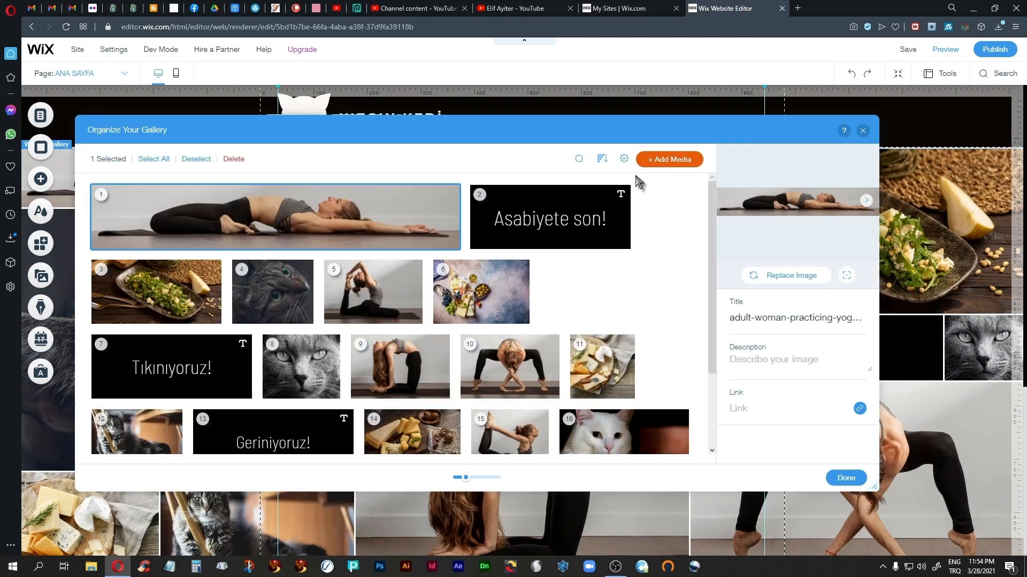
click(374, 202)
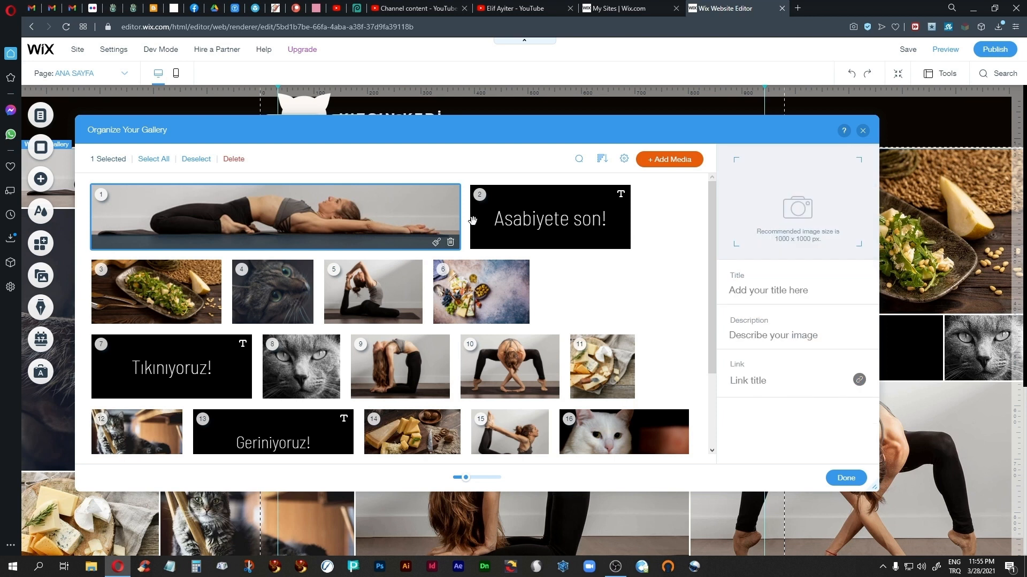
click(396, 205)
click(364, 208)
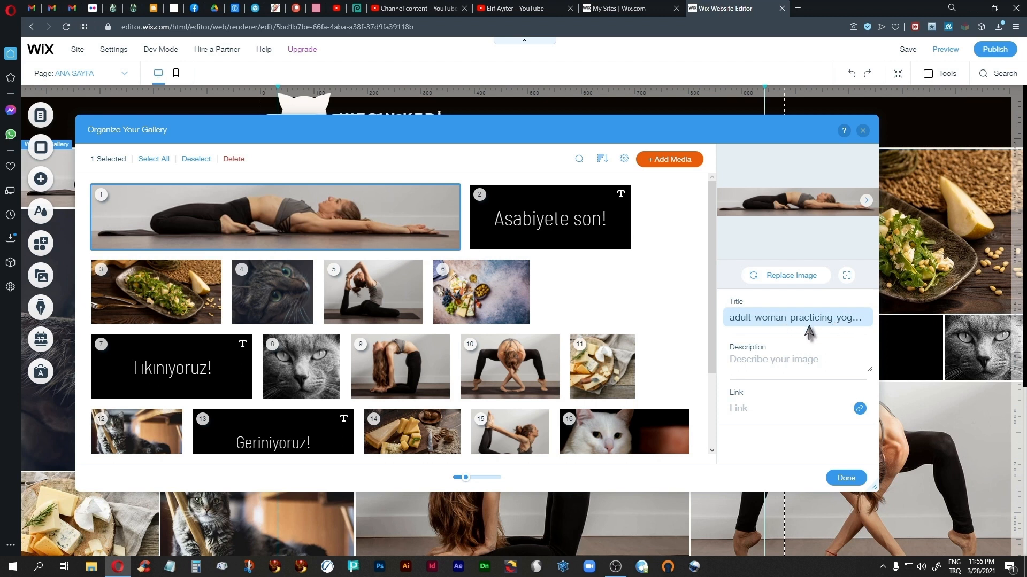
Link the first yoga image to the ASABİYİM page
click(859, 409)
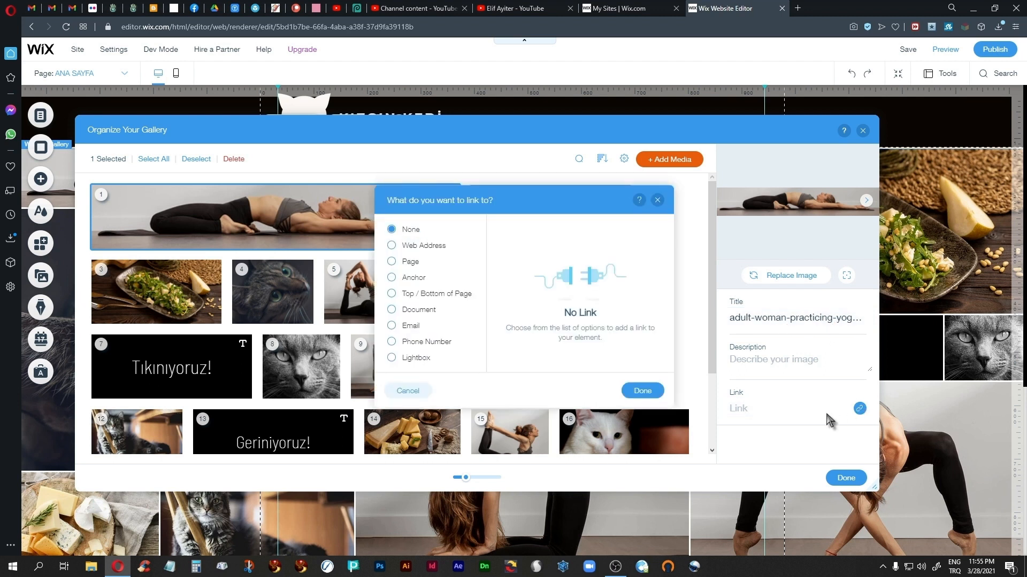
click(410, 262)
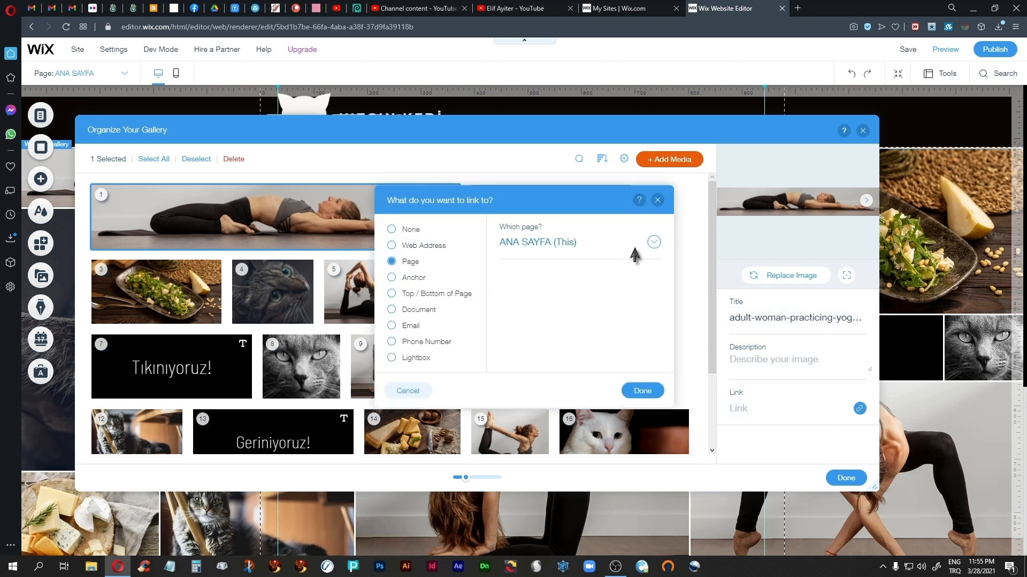
click(654, 244)
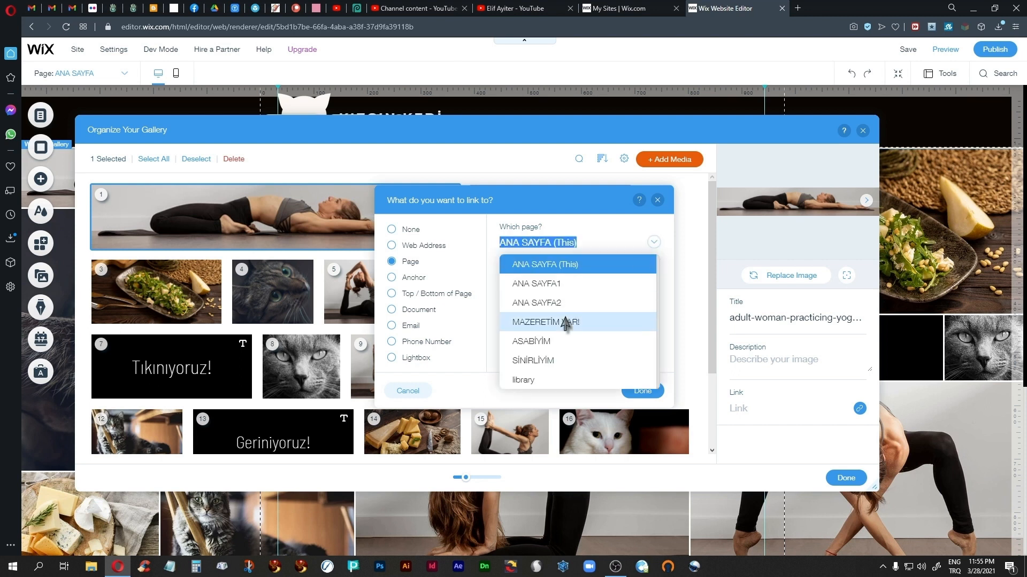
click(532, 342)
click(642, 391)
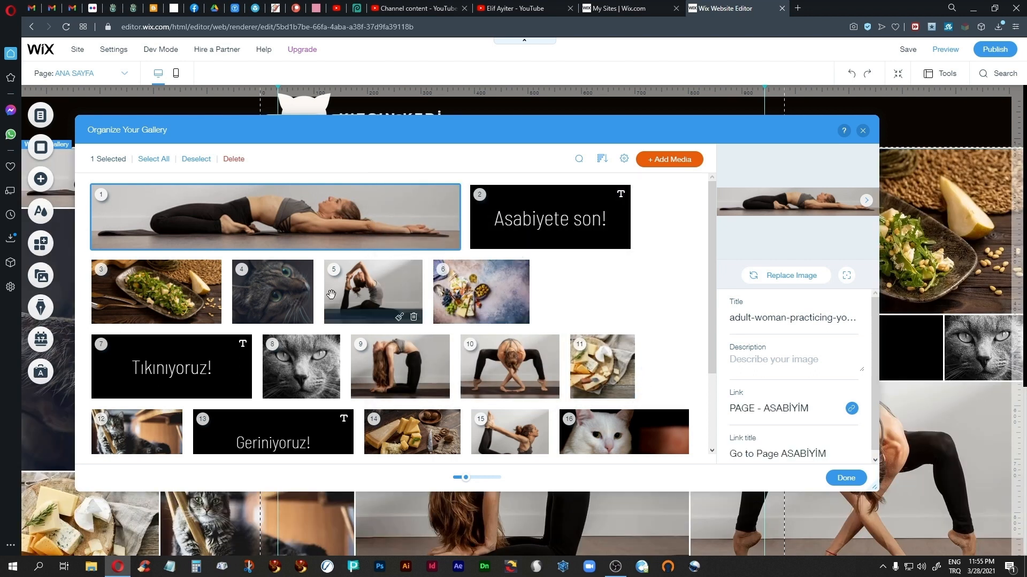
Link the green salad image, third in the gallery, to the SİNİRLİYİM page
click(162, 280)
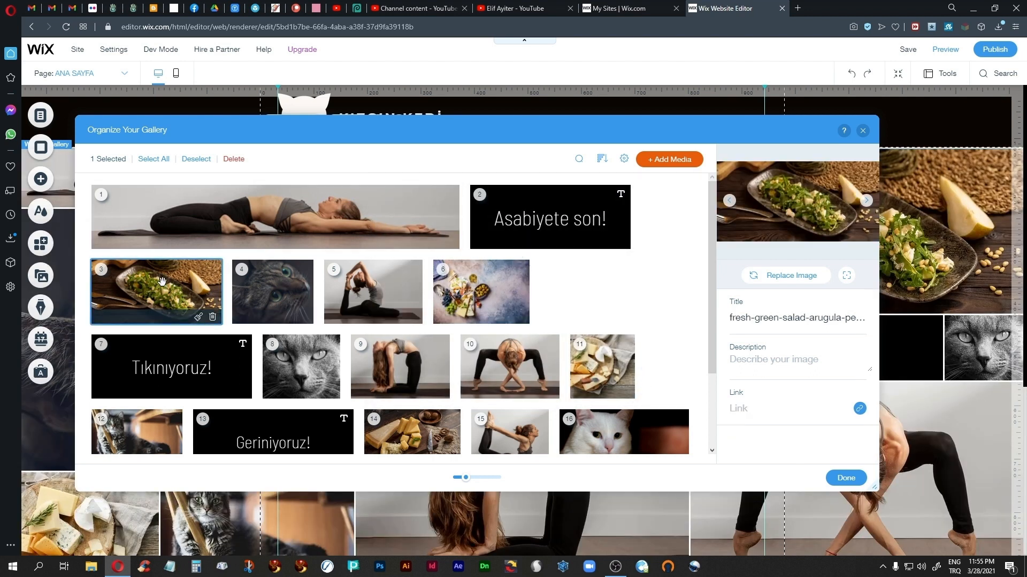
click(858, 410)
click(410, 263)
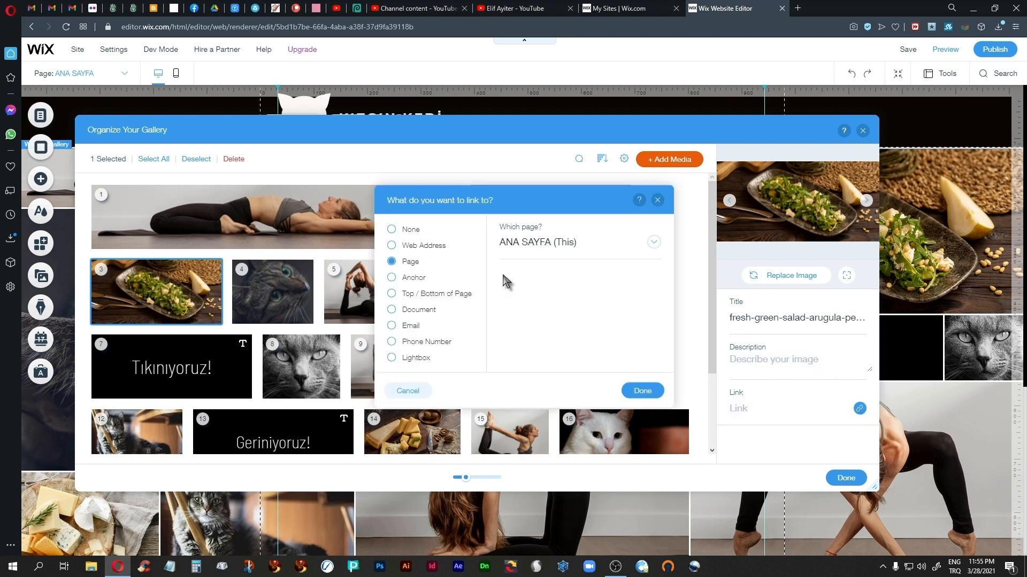
click(652, 250)
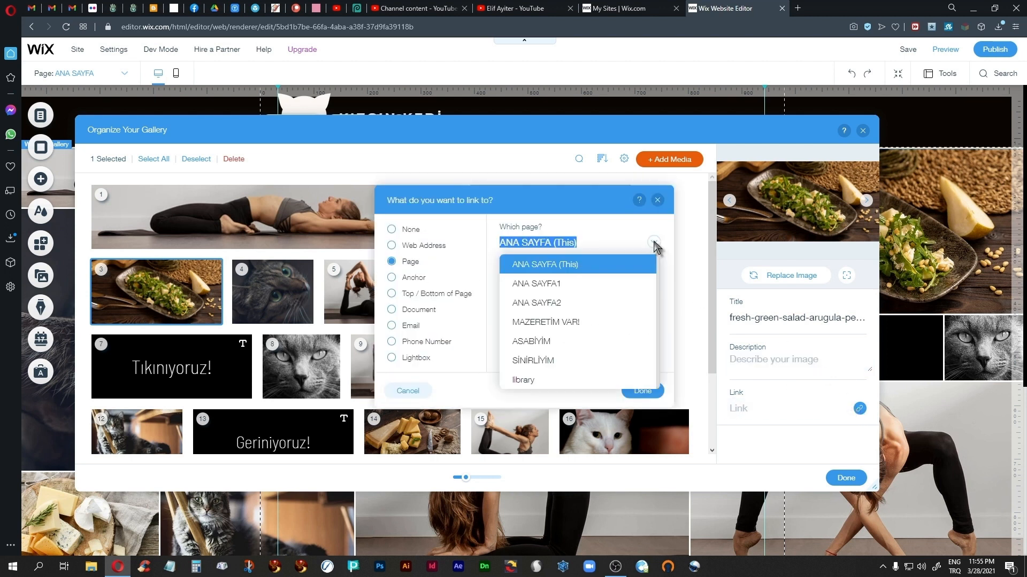
click(549, 361)
click(640, 391)
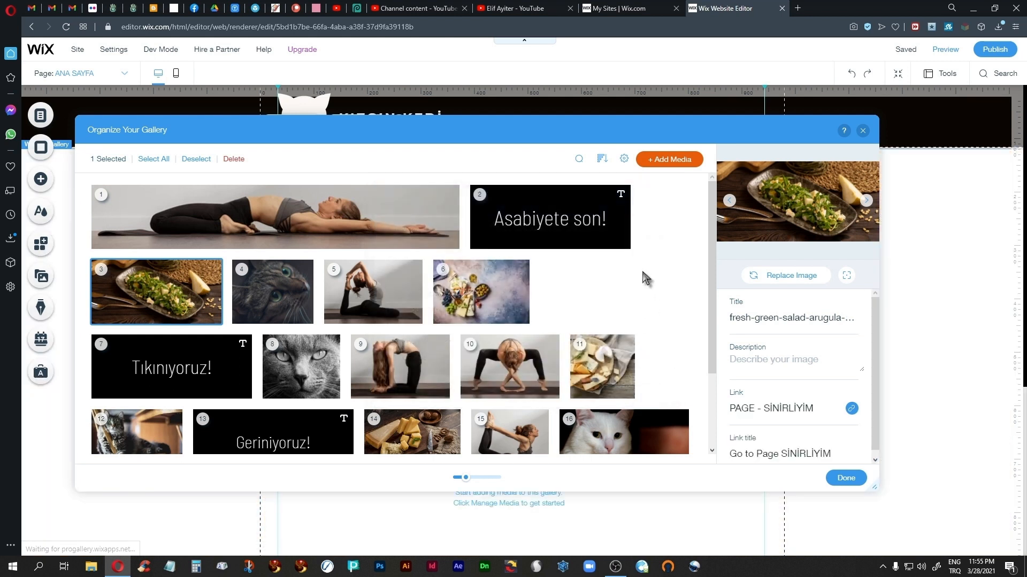
Link the "Asabiyete son!" text tile to the MAZERETİM VAR! page and apply the media changes to the gallery
click(624, 222)
click(859, 318)
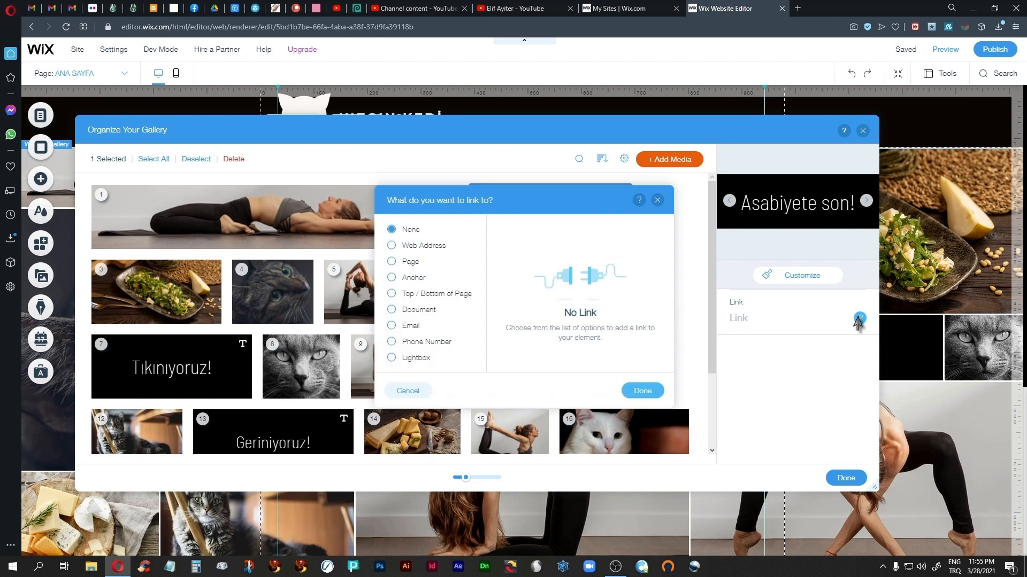
click(404, 263)
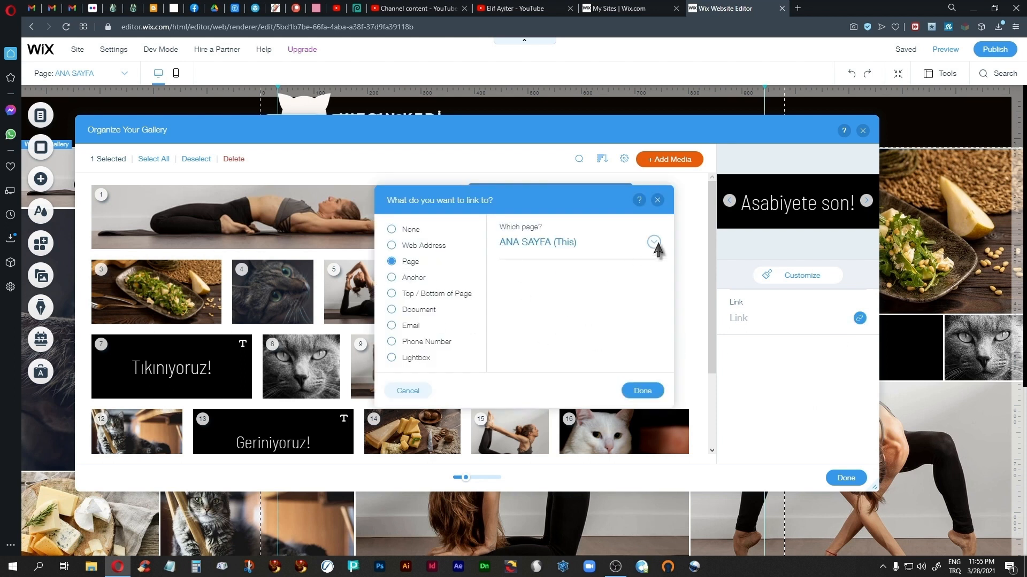
click(653, 243)
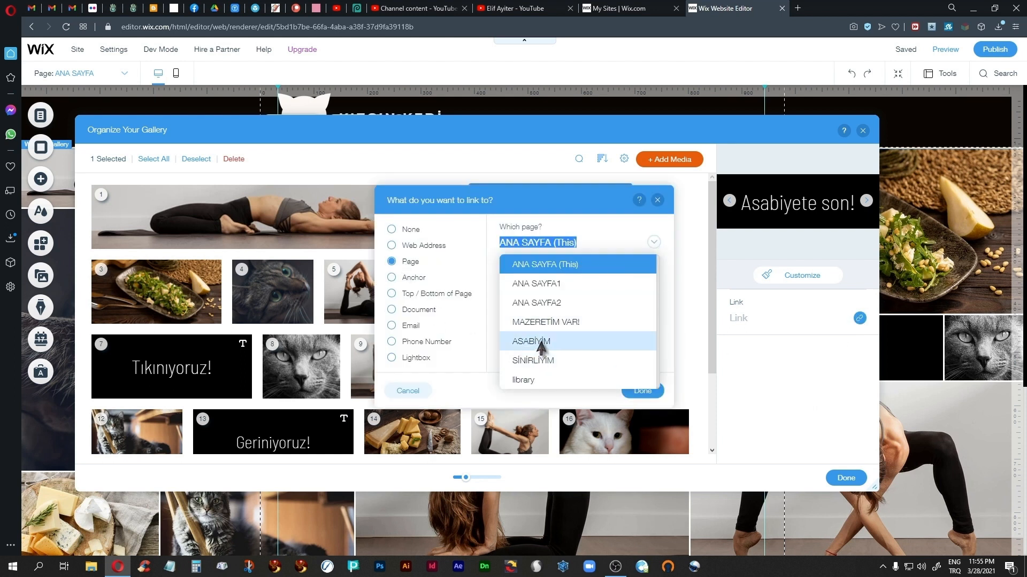
click(535, 323)
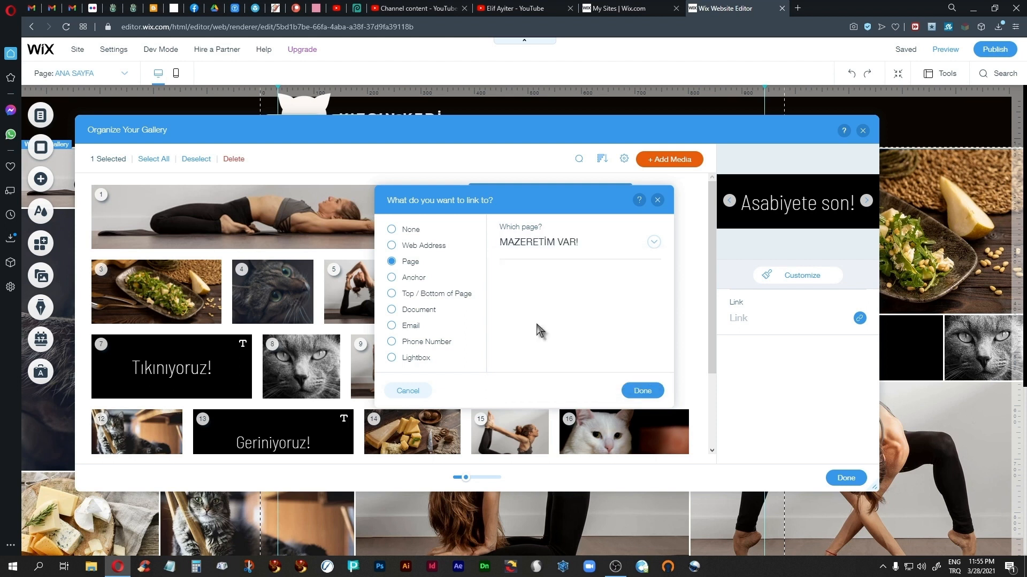
click(640, 390)
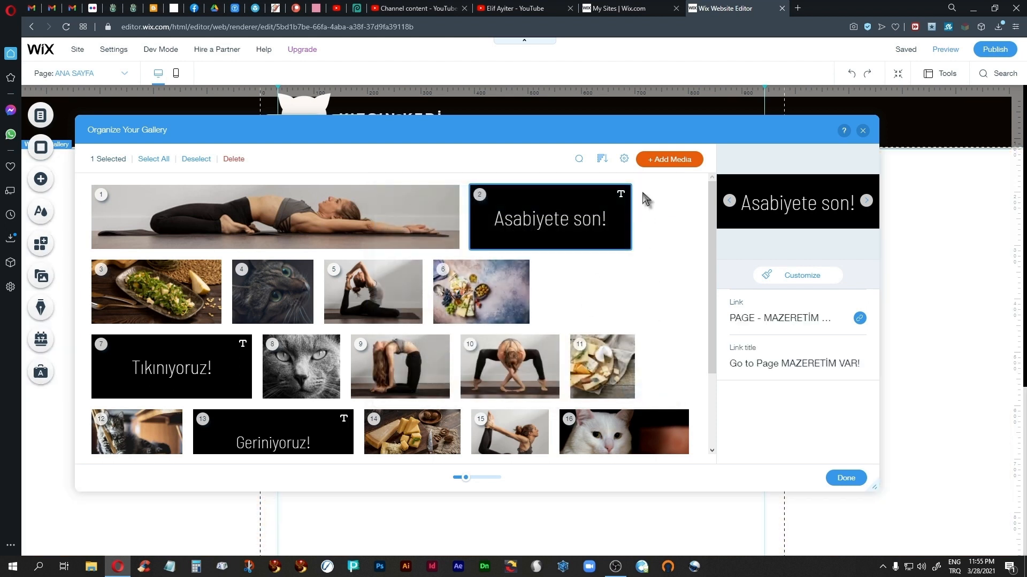
click(838, 481)
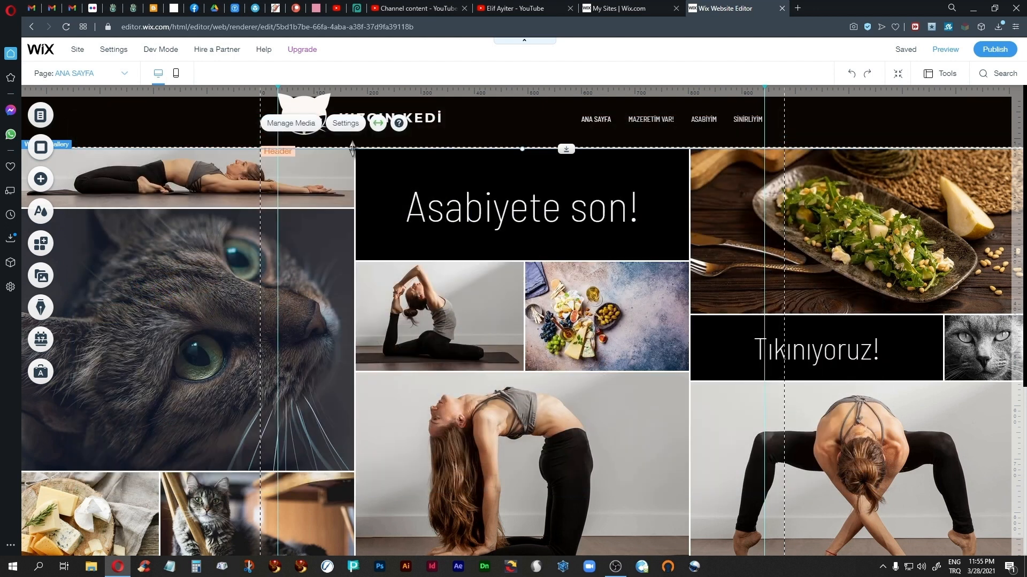
Set the gallery so that a link opens when an item is clicked, and turn off its heart icon
click(345, 123)
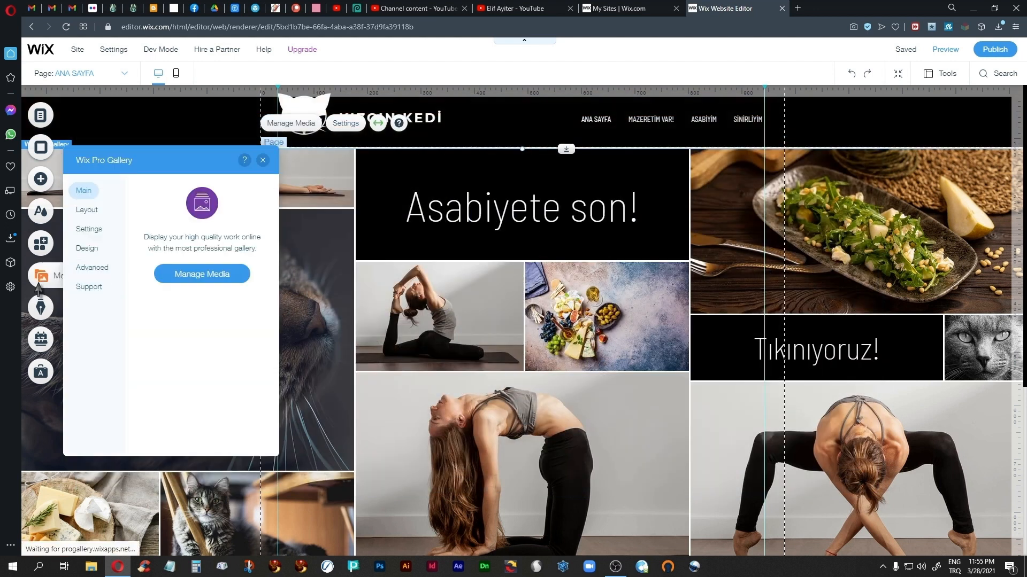
click(88, 228)
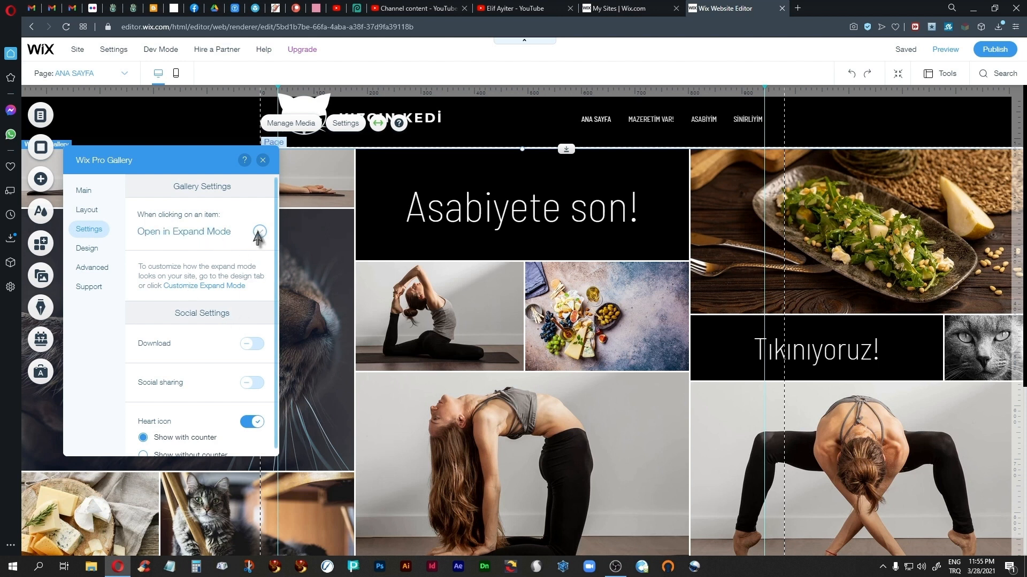
click(259, 233)
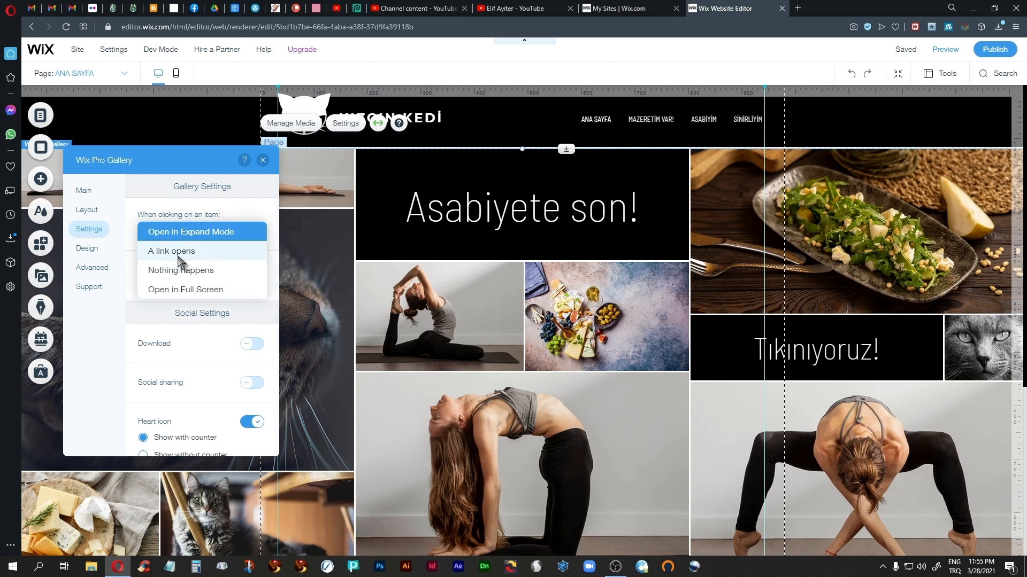
click(179, 258)
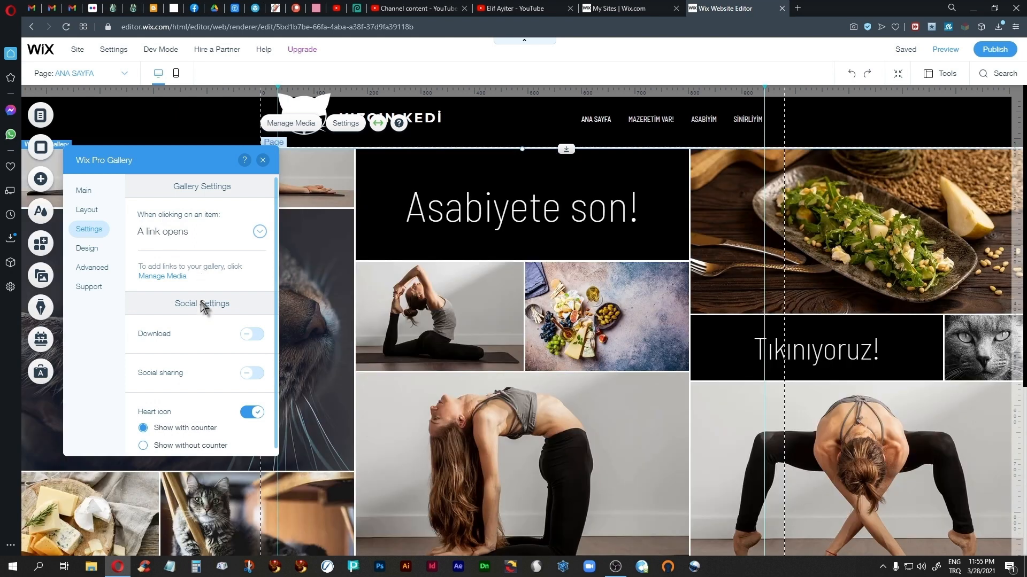
click(254, 413)
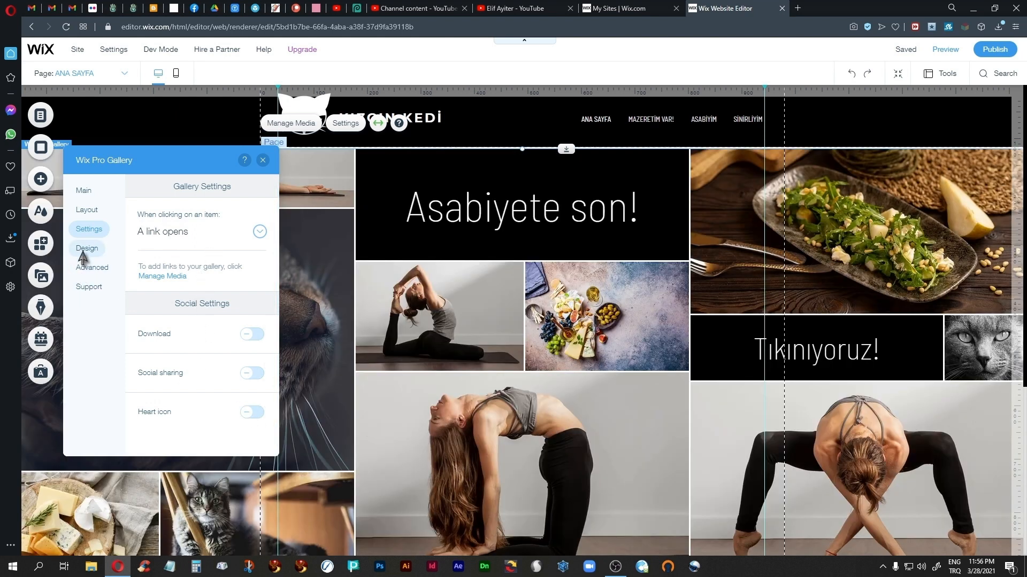
Change the gallery's hover overlay to white at about 9% opacity and close the gallery settings
click(84, 249)
click(176, 192)
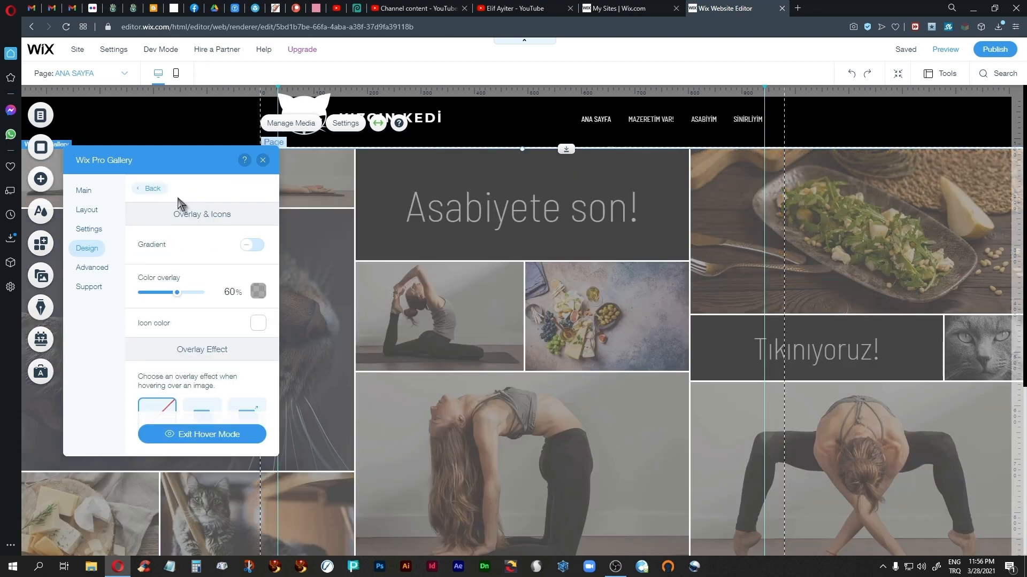
click(258, 291)
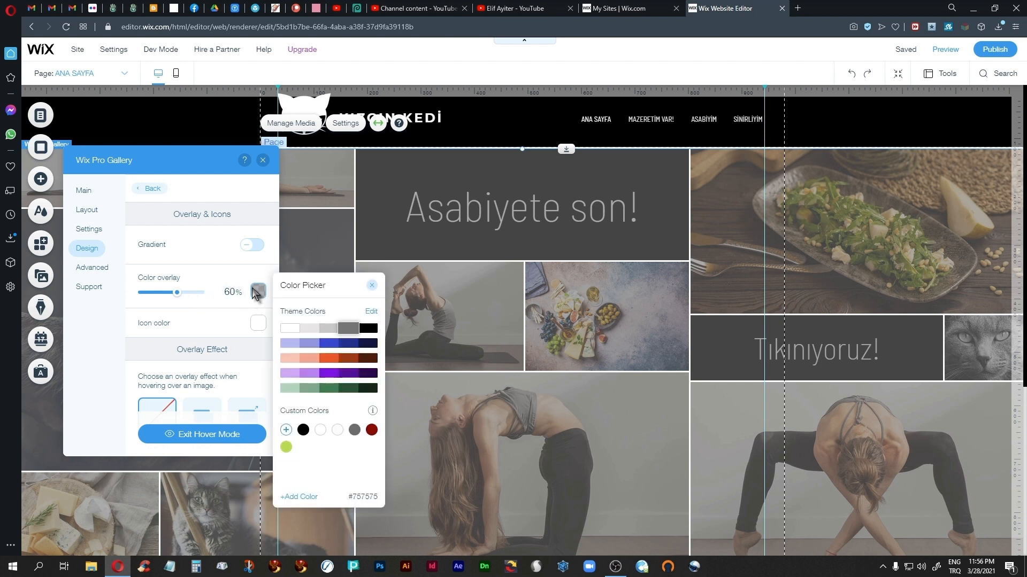
click(290, 329)
click(372, 285)
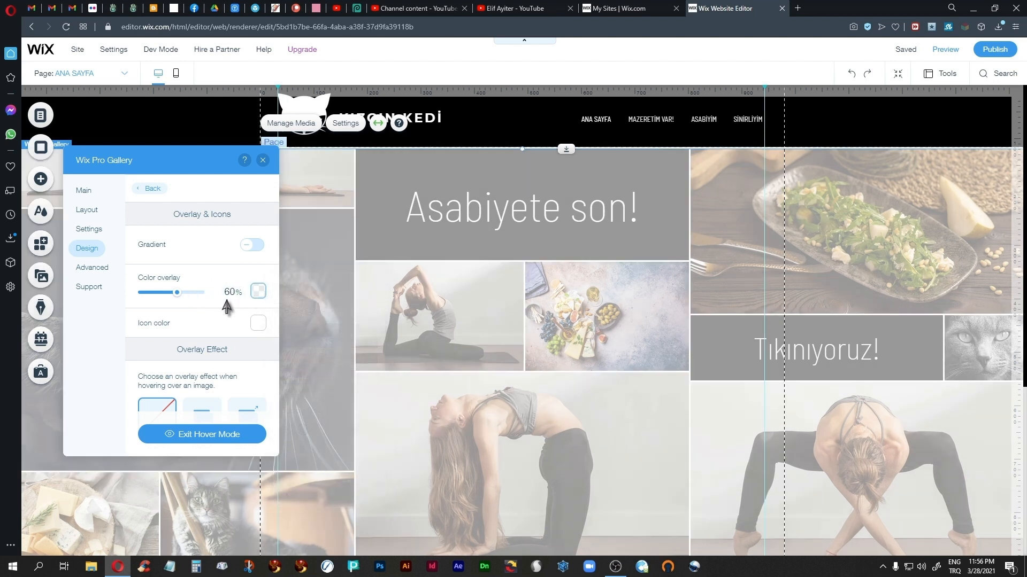
drag(174, 293, 150, 295)
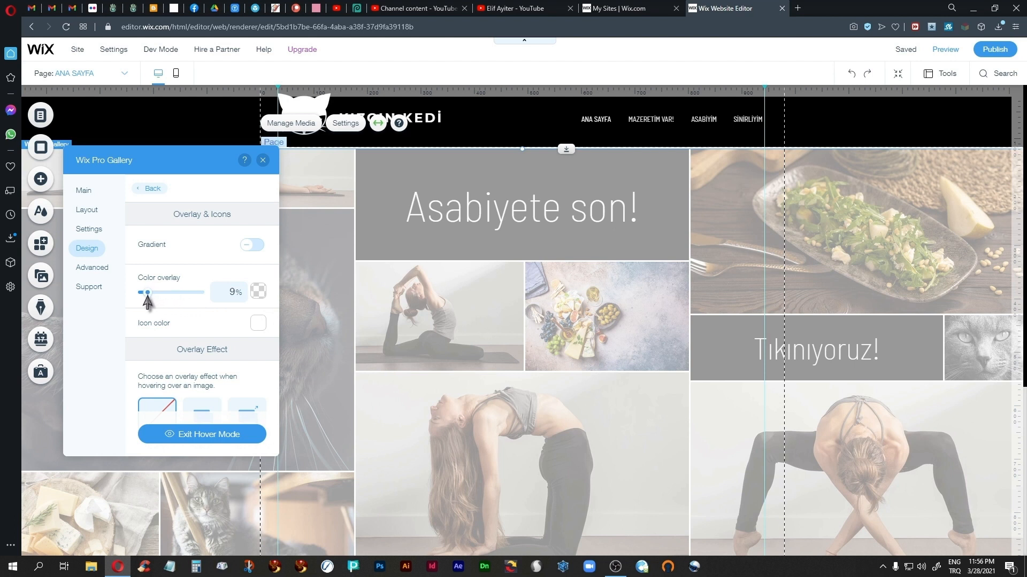
drag(148, 296, 147, 296)
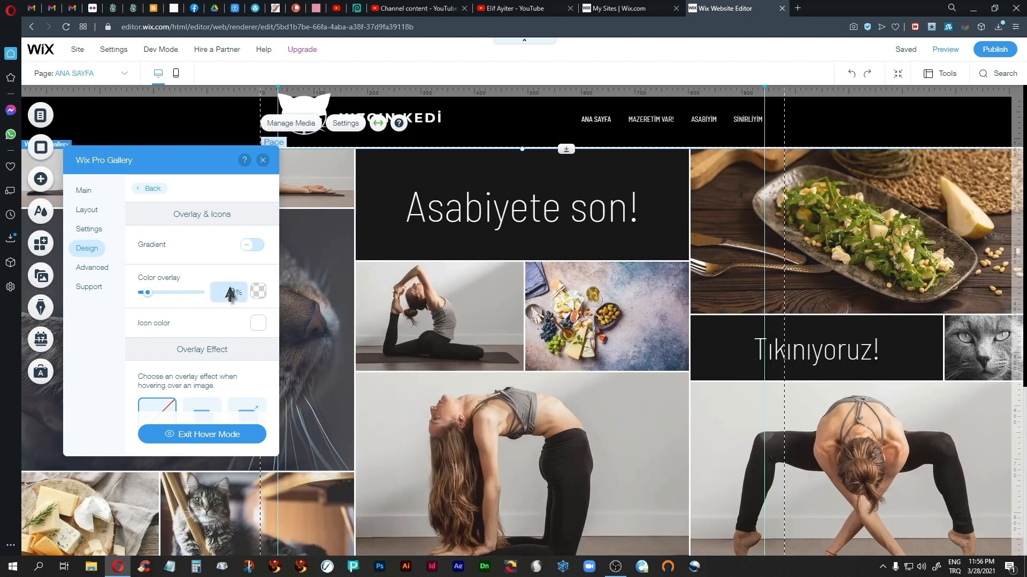
click(263, 161)
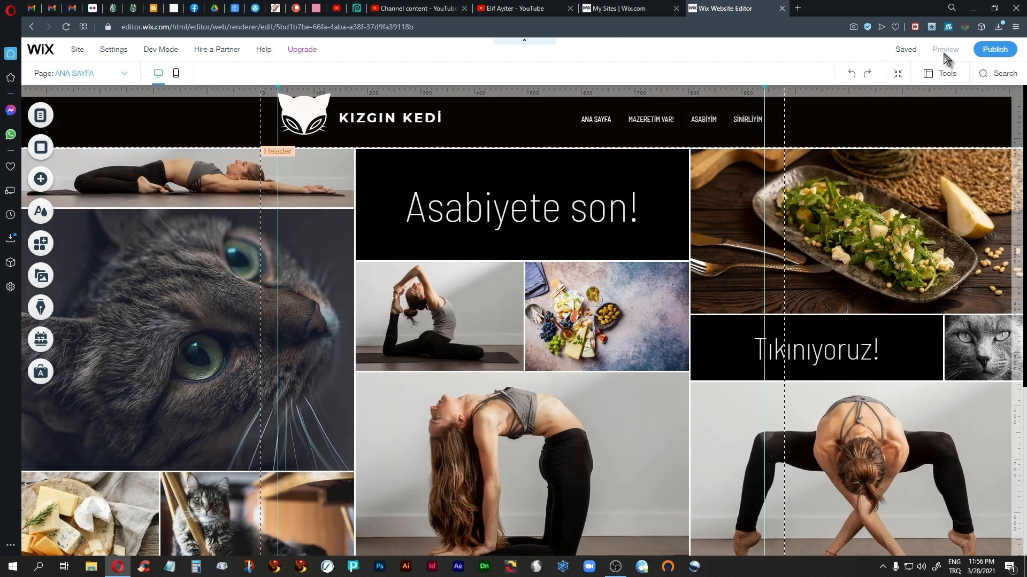
Preview the home page and look over the gallery down to the footer
key(ctrl+shift+p)
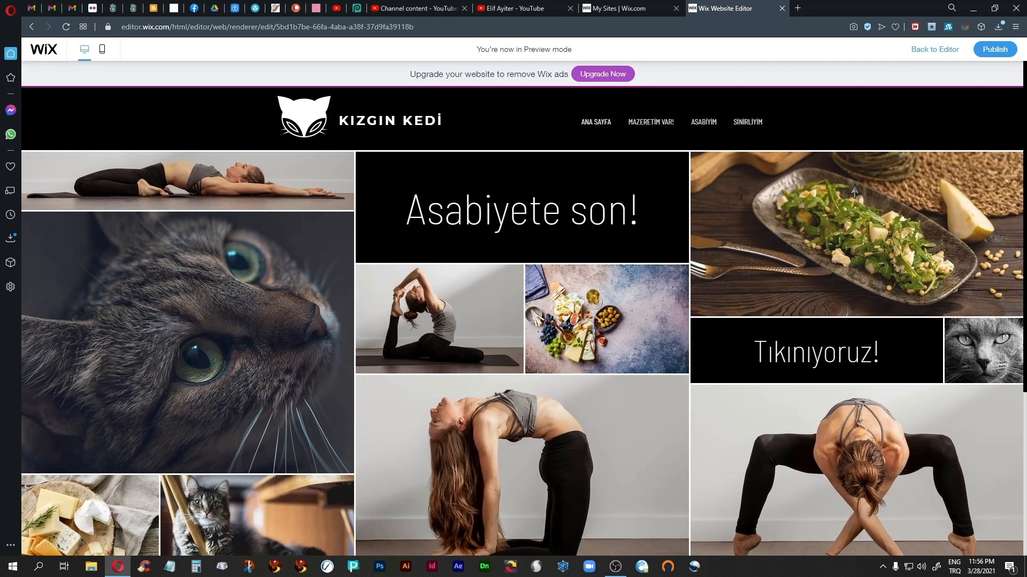
scroll(792, 358, down, 5)
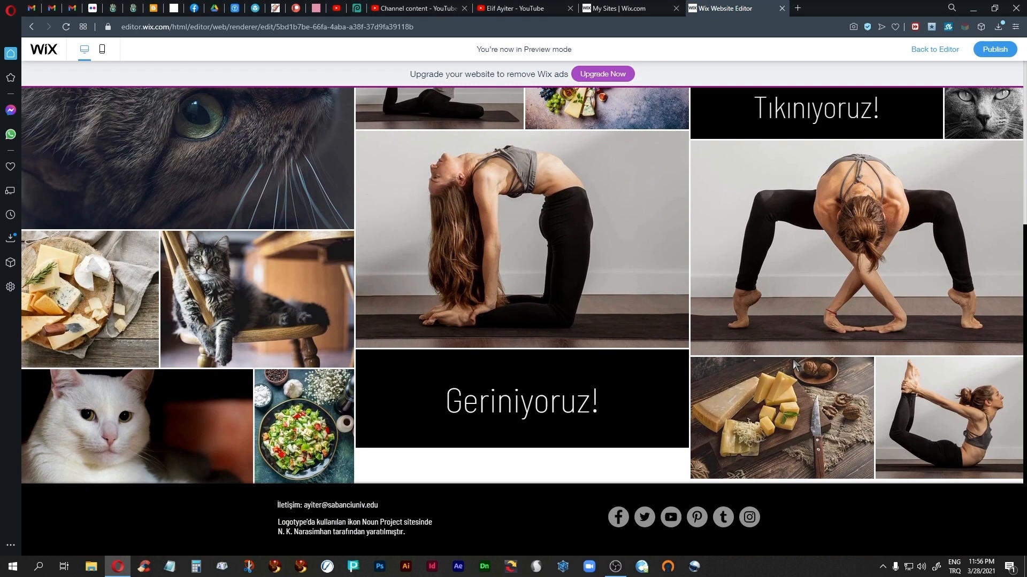
scroll(794, 365, up, 5)
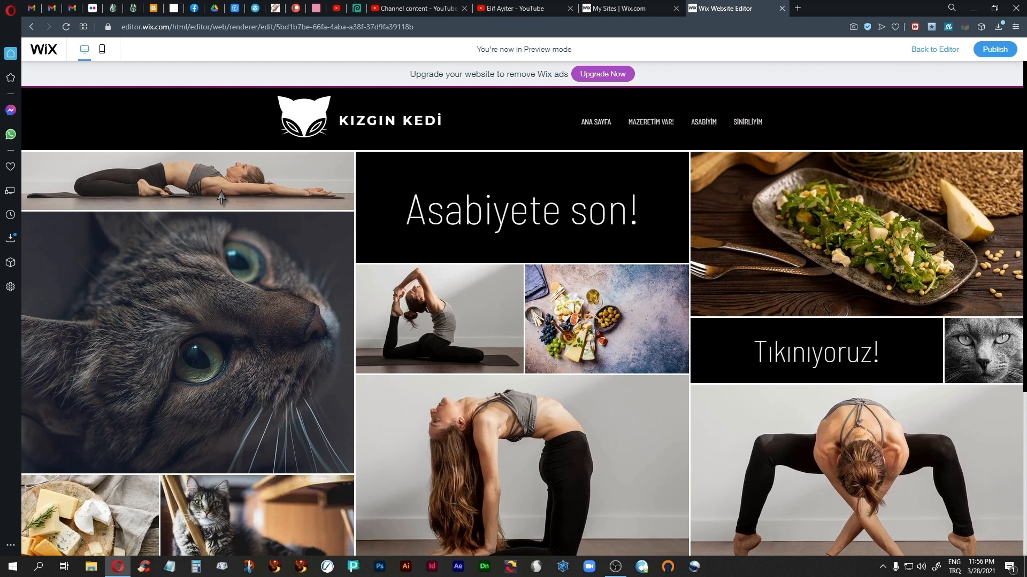
Test the links of the first yoga image, the salad image and the "Asabiyete son!" tile in preview, returning to ANA SAYFA
click(221, 197)
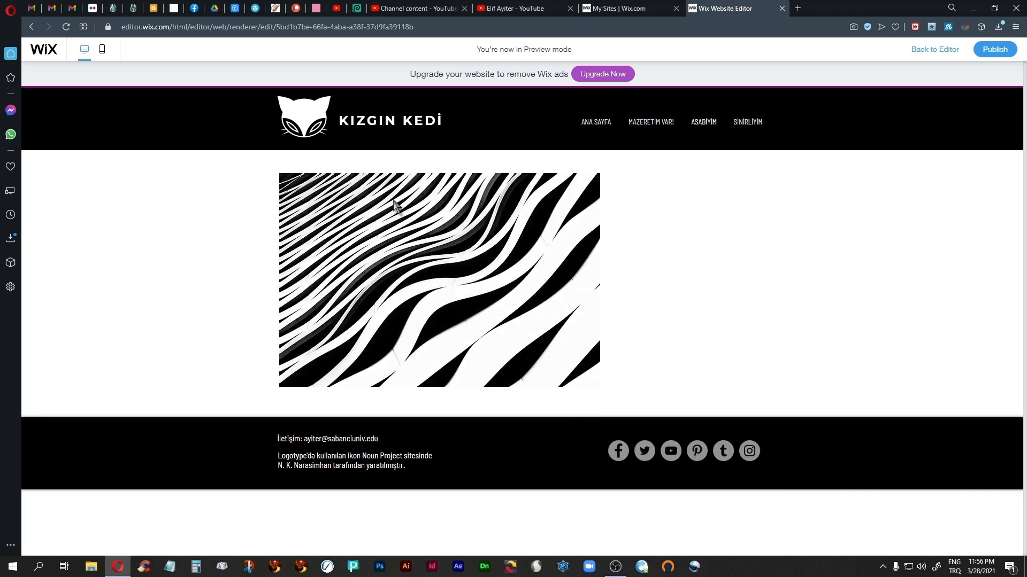
click(595, 123)
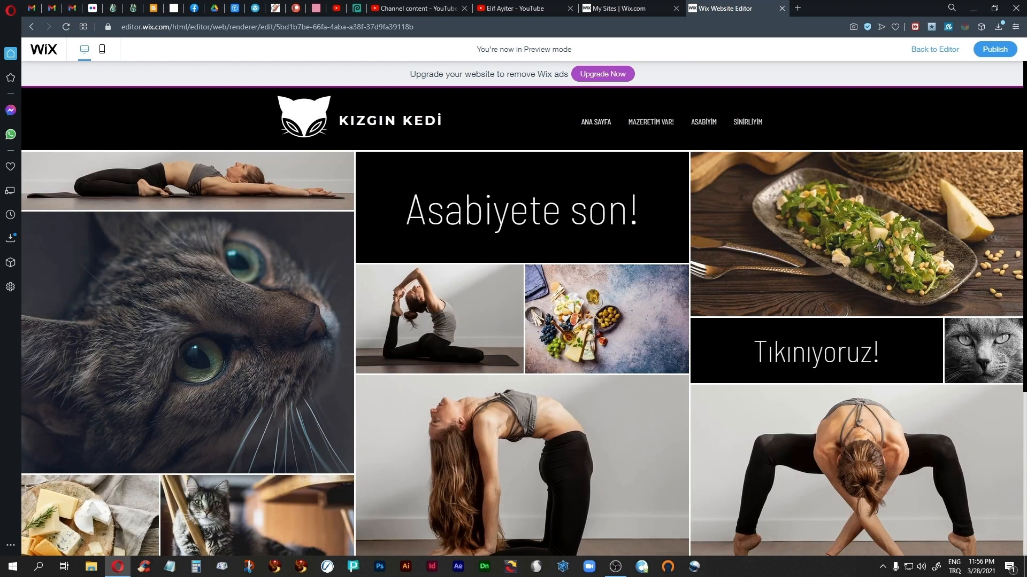
click(879, 245)
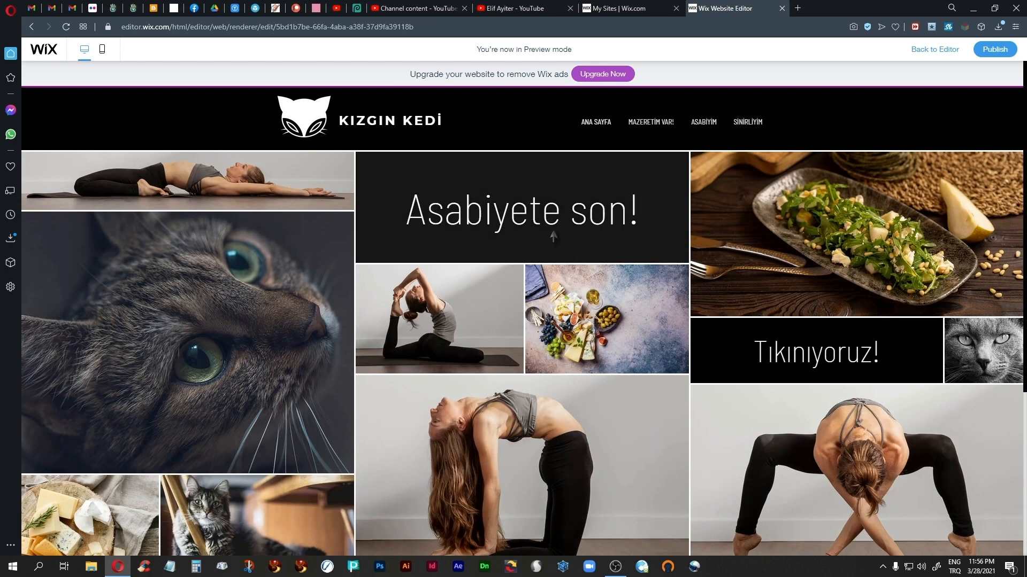
click(537, 209)
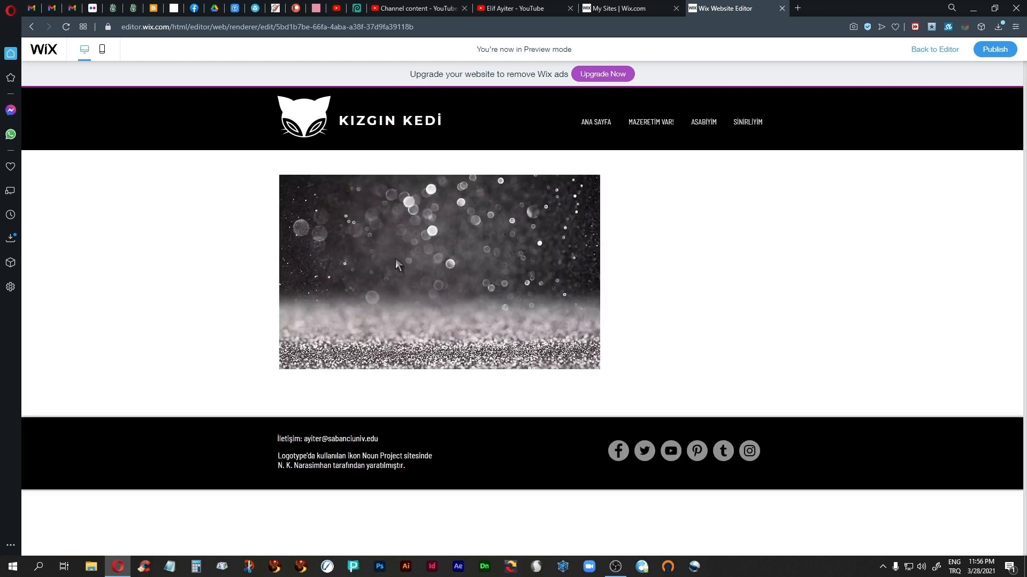
click(594, 124)
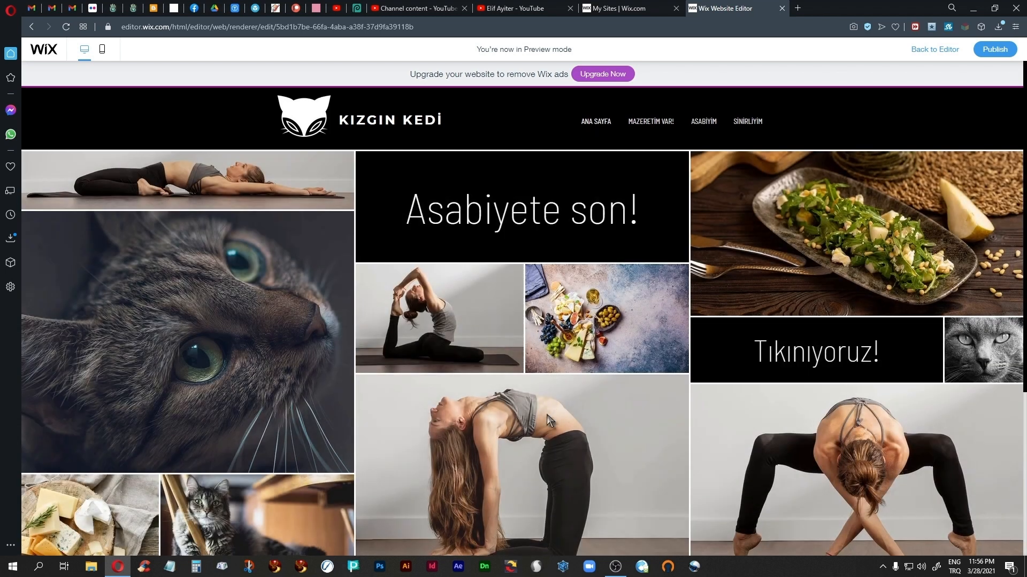
scroll(546, 415, down, 5)
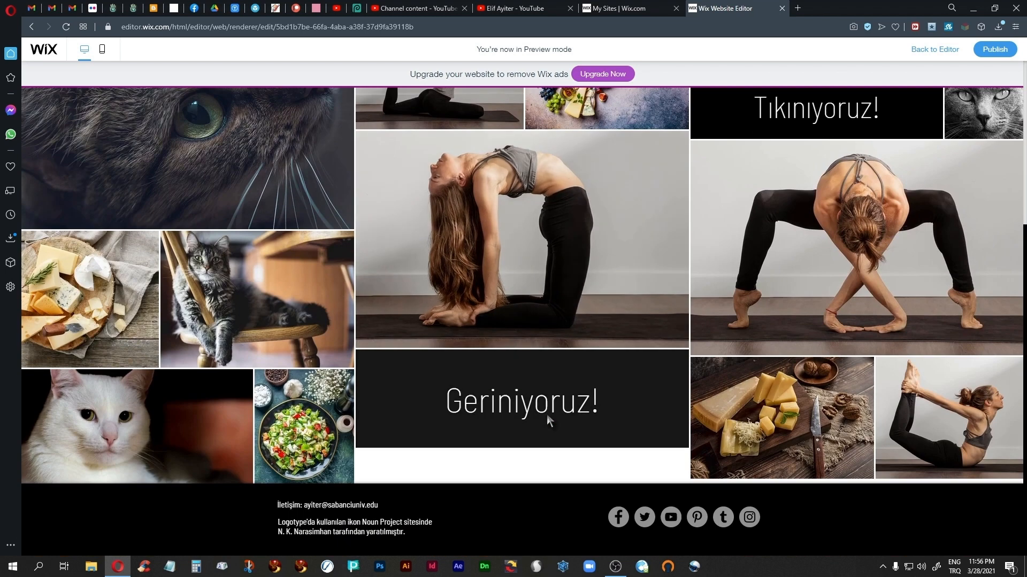
scroll(546, 414, up, 5)
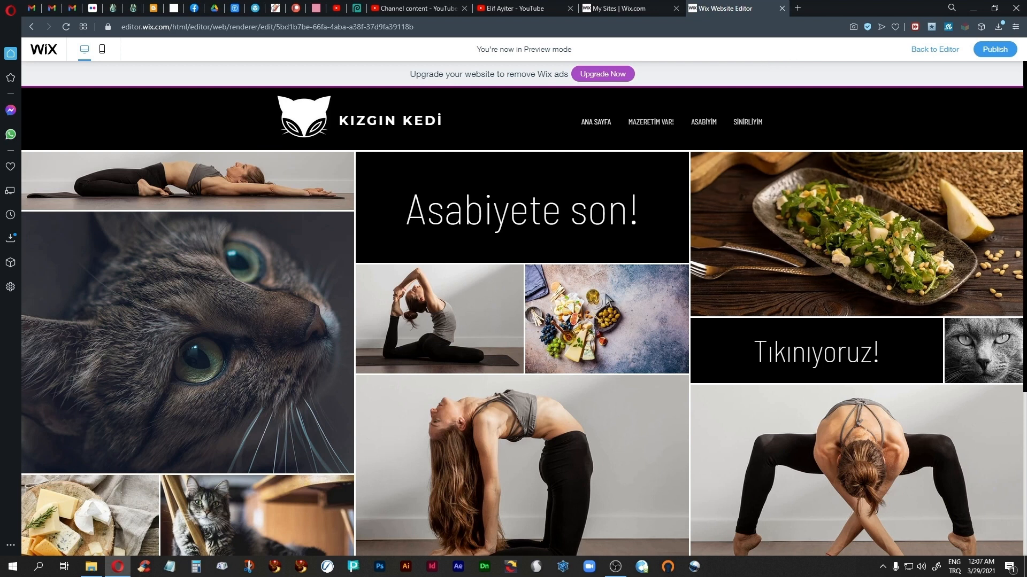
Take the browser window out of full size and vary its width to check how the gallery rearranges in preview
click(994, 8)
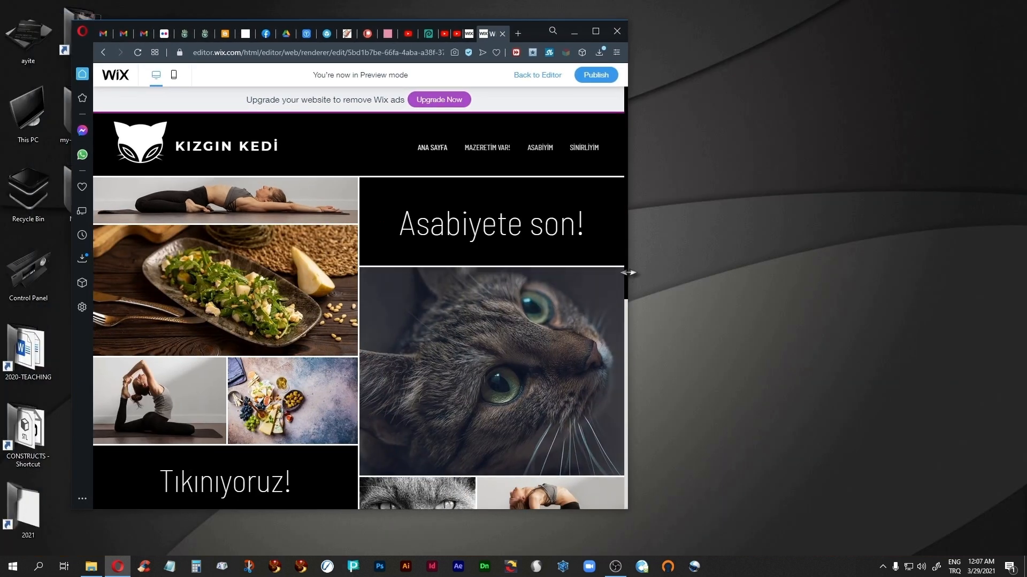
mouse_move(628, 273)
mouse_down()
mouse_move(931, 256)
mouse_move(531, 265)
mouse_move(620, 257)
mouse_up()
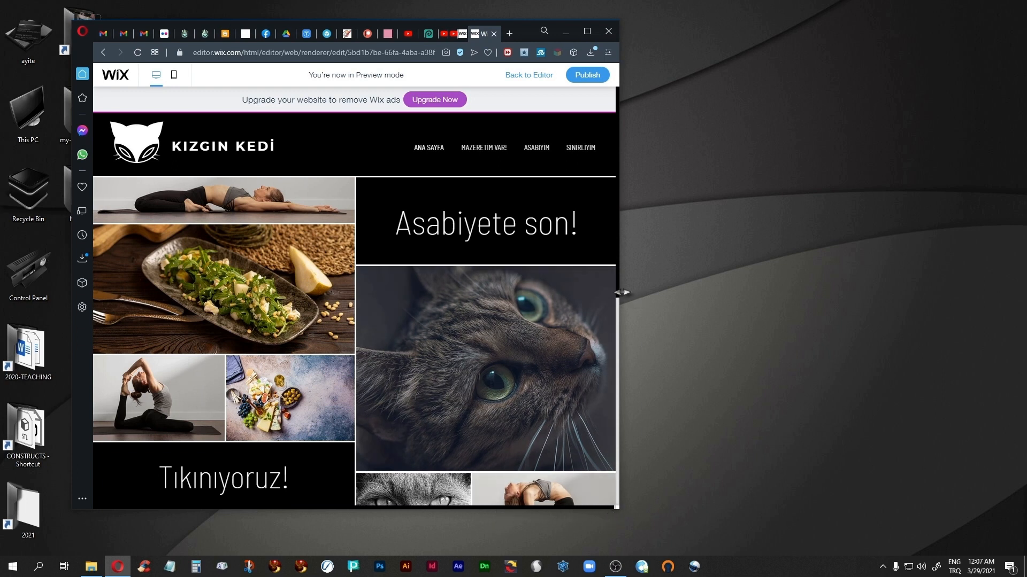
drag(622, 292, 626, 292)
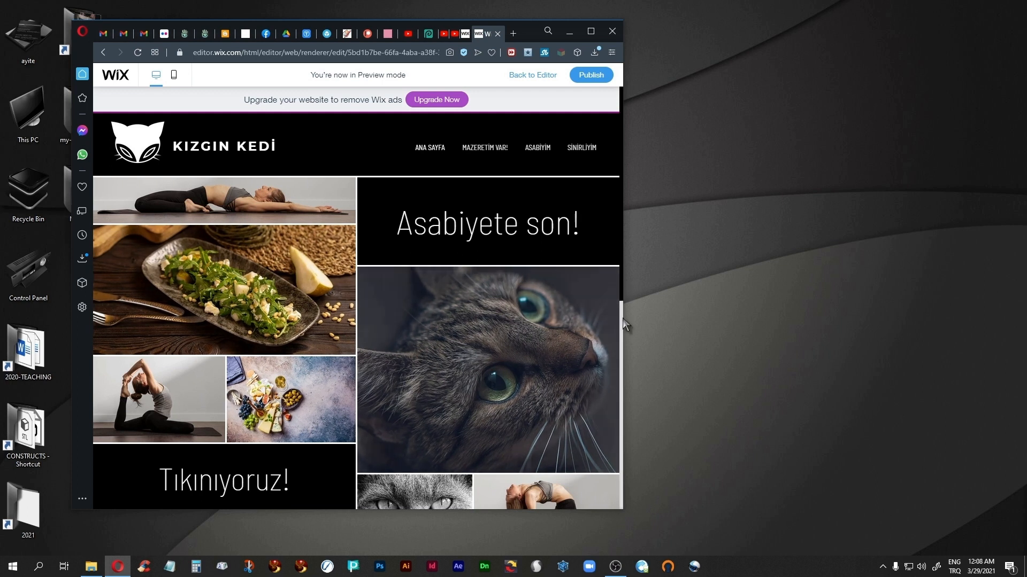
drag(624, 312, 966, 359)
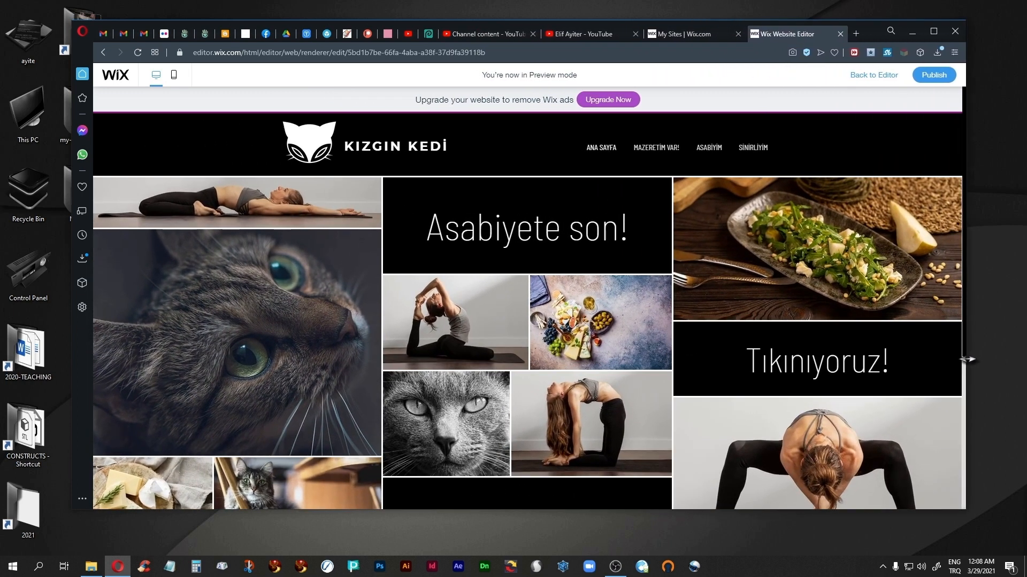
drag(968, 360, 937, 352)
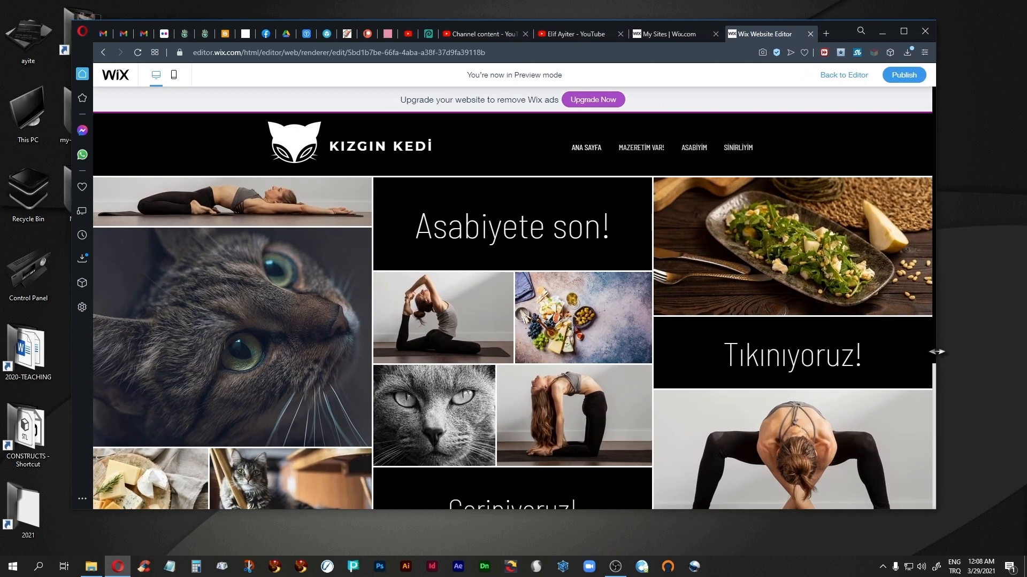